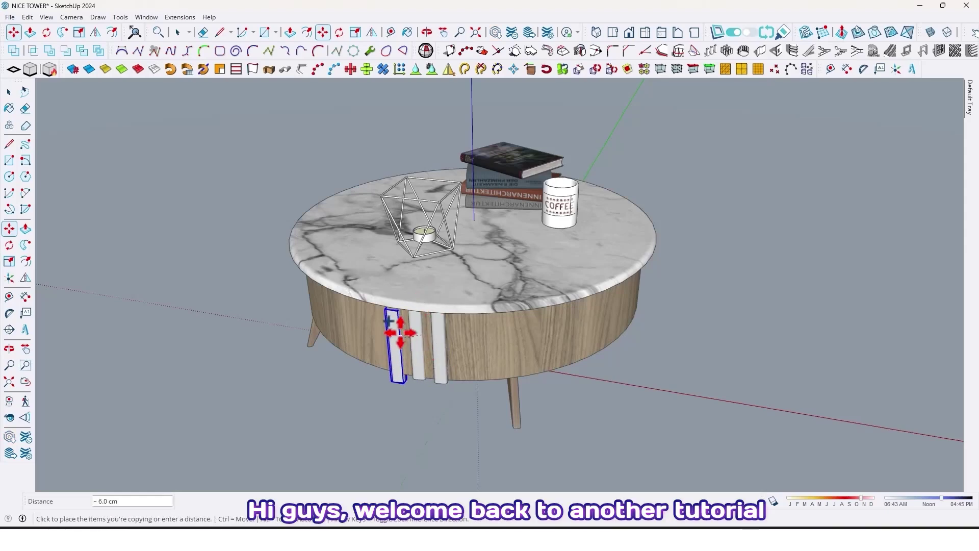
Step: Place a copy of the fluted slat along the base and orbit around the finished table
left_click(409, 333)
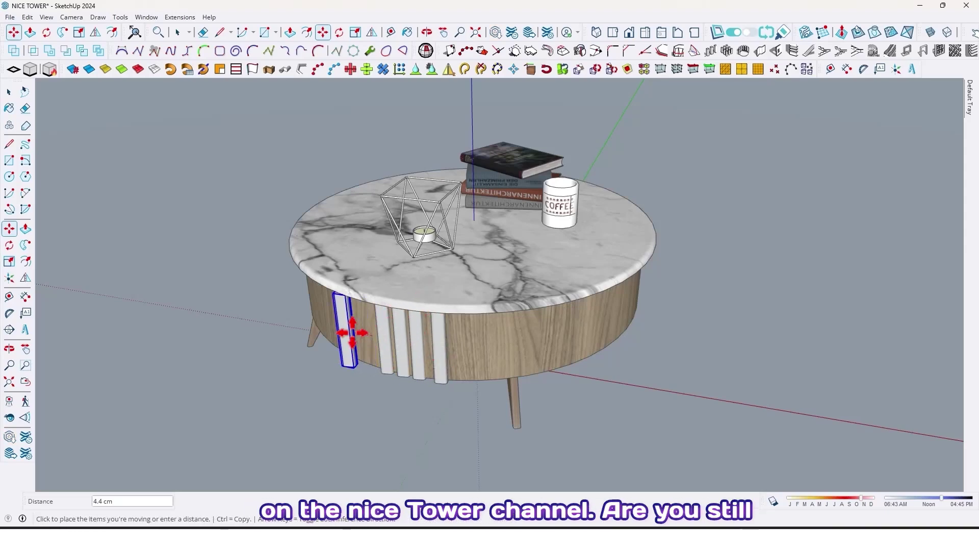
mouse_move(352, 328)
middle_mouse_down()
mouse_move(356, 343)
mouse_move(402, 312)
mouse_move(343, 339)
mouse_move(354, 368)
mouse_move(652, 280)
mouse_move(317, 338)
mouse_move(546, 286)
middle_mouse_up()
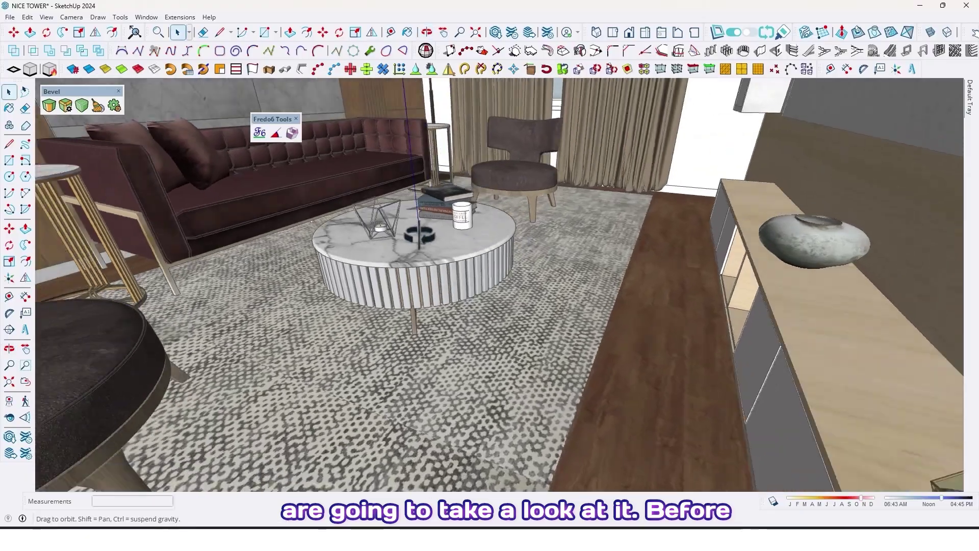
mouse_move(418, 236)
middle_mouse_down()
mouse_move(419, 262)
mouse_move(603, 215)
middle_mouse_up()
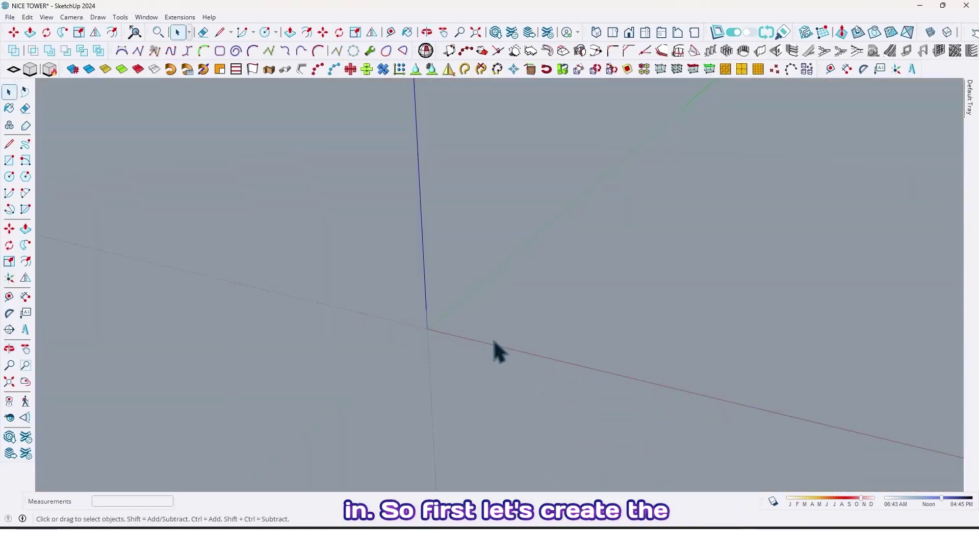
Step: Draw a 100-sided circle of 40 cm radius at the origin and select its face
middle_click_drag(426, 341, 437, 345)
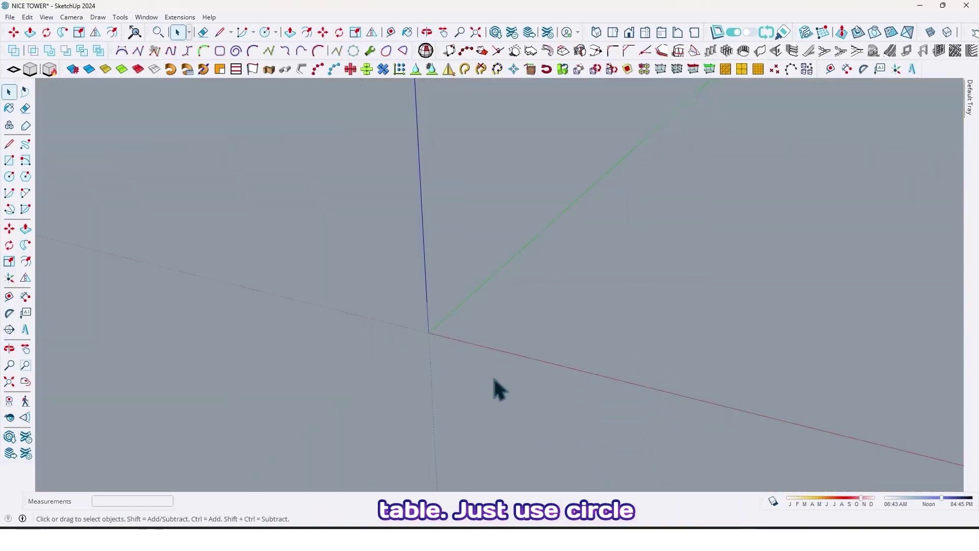
left_click(10, 177)
type("1")
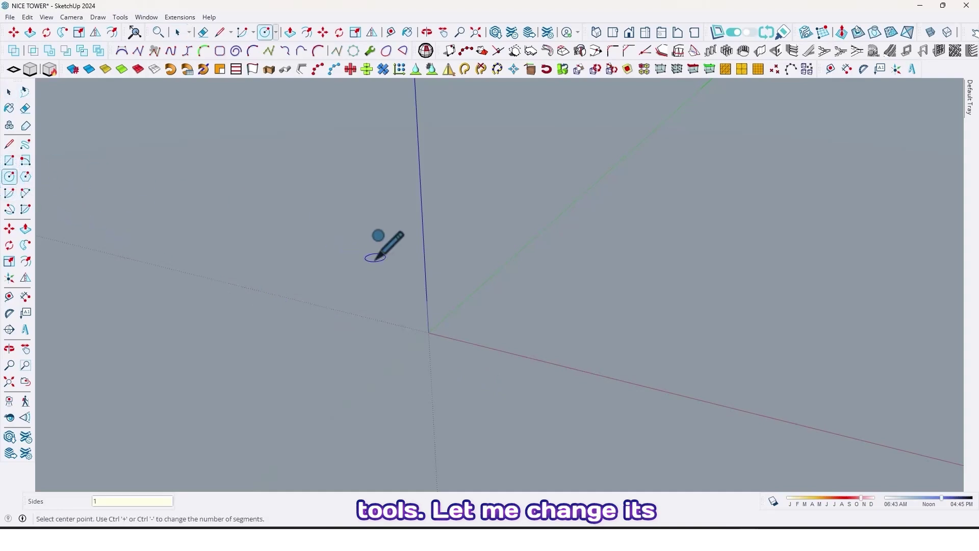
type("00")
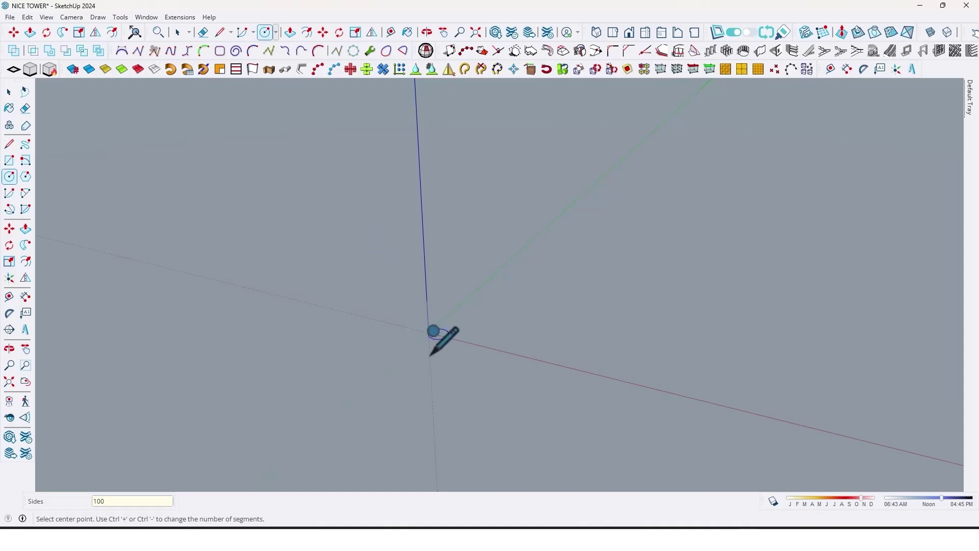
left_click(428, 332)
type("40")
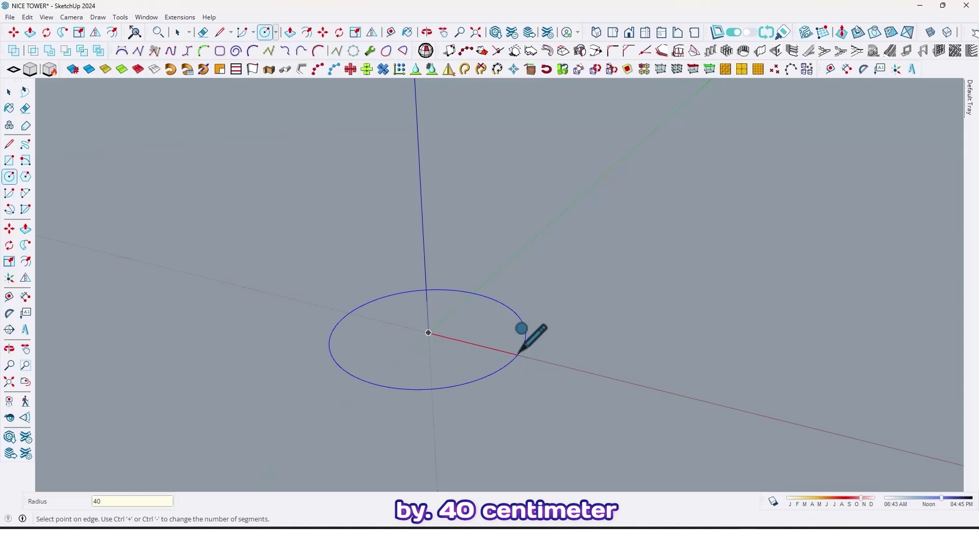
key("Return")
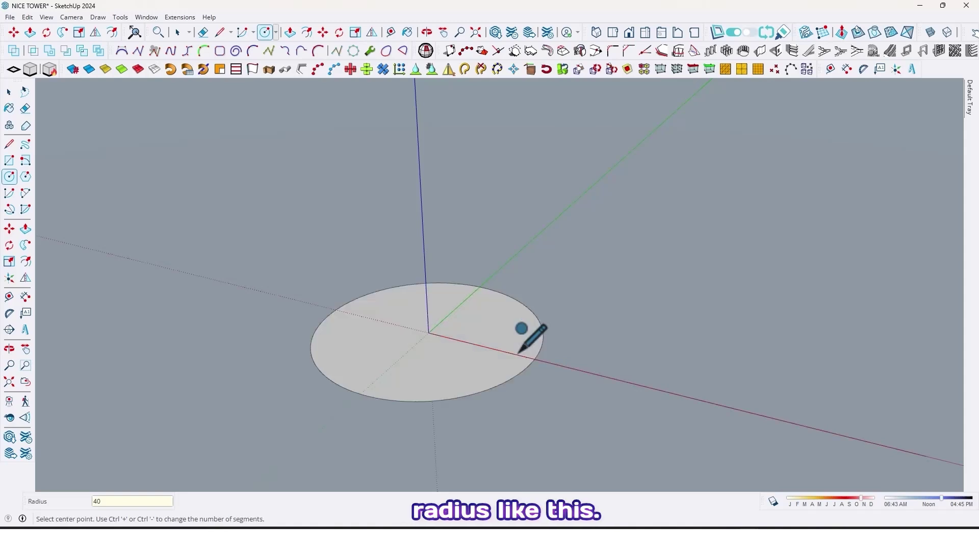
middle_click_drag(498, 344, 518, 387)
scroll(434, 350, "up", 2)
scroll(407, 341, "up", 1)
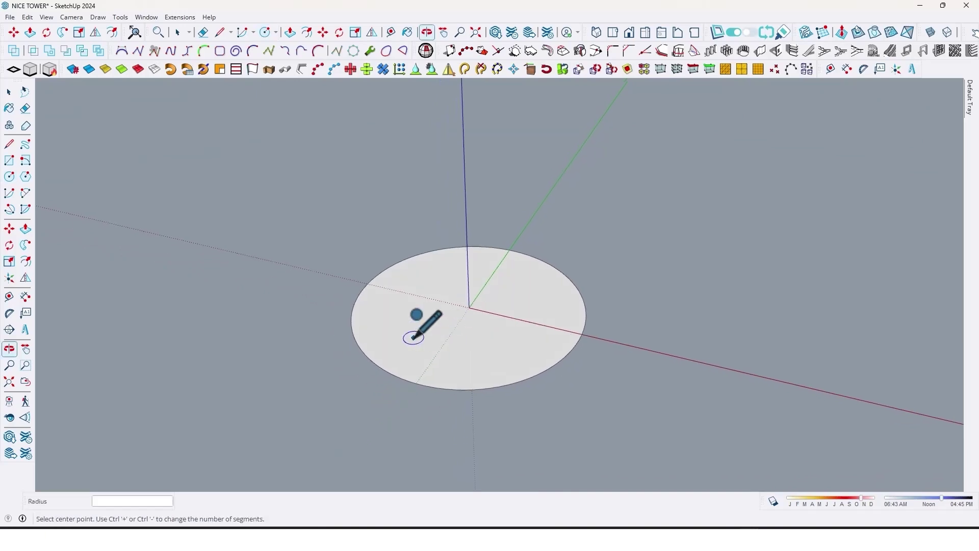
middle_click_drag(407, 341, 432, 317)
key("space")
left_click(423, 317)
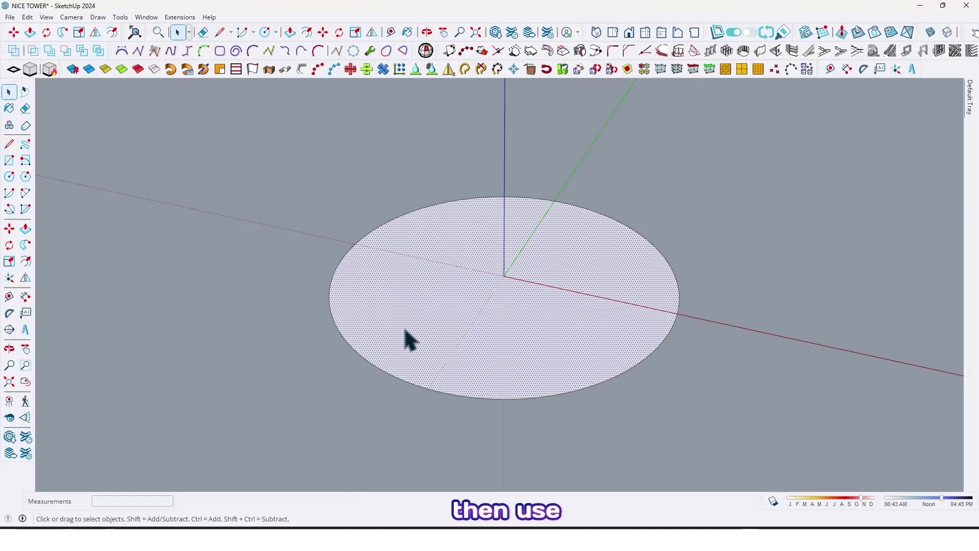
Step: Offset the circle's edge 10 cm inward and select the inner disc face
left_click(26, 262)
left_click(340, 333)
type("10")
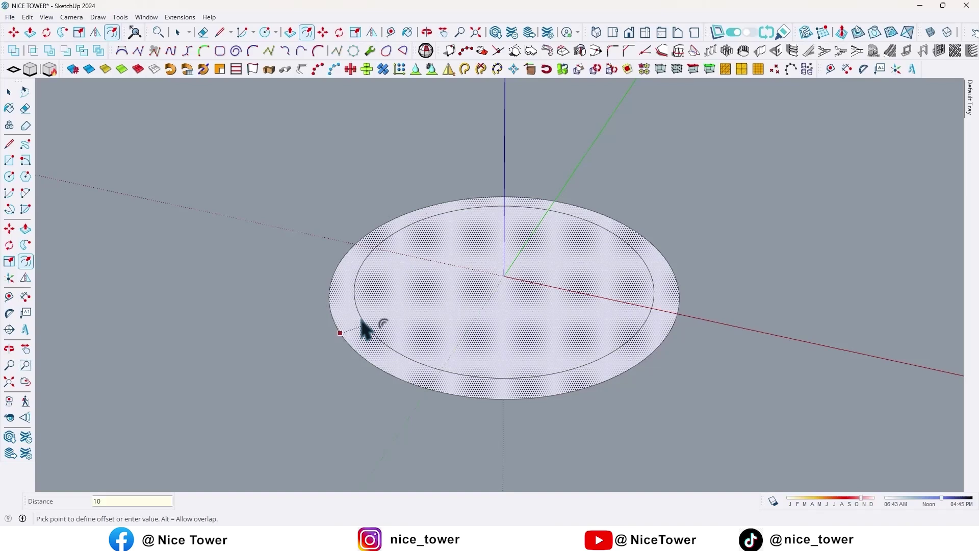
key("Return")
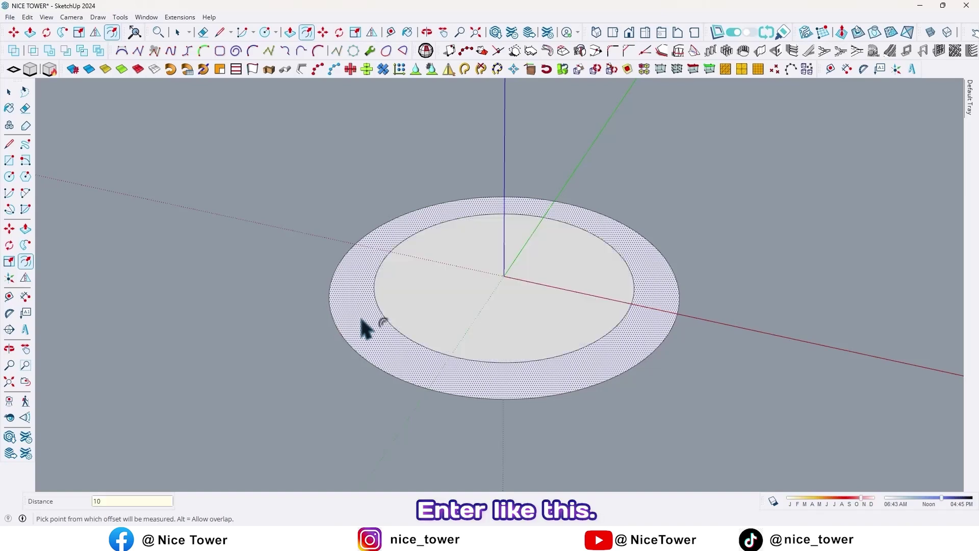
key("space")
left_click(485, 303)
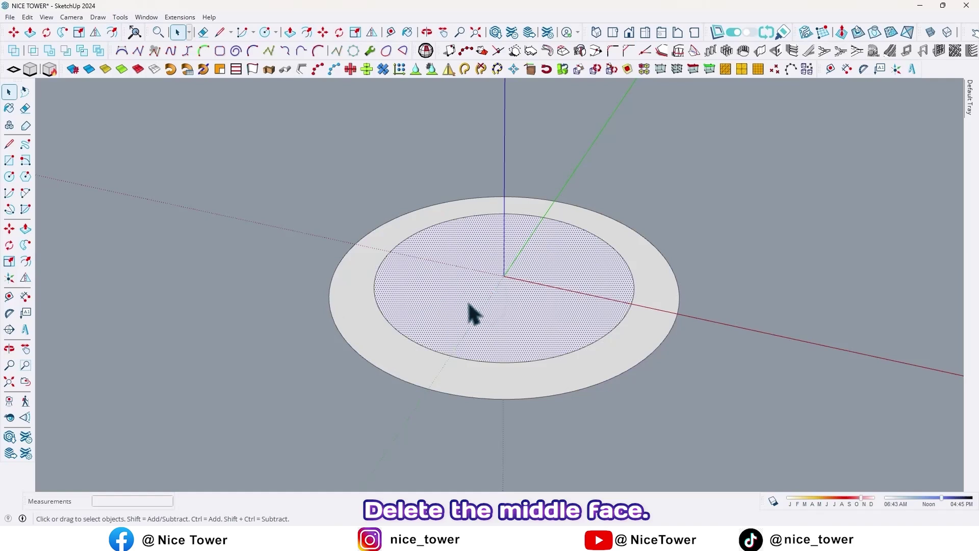
Step: Delete the inner disc and Push/Pull the remaining ring up 2 cm
key("Delete")
mouse_move(448, 342)
middle_mouse_down()
mouse_move(439, 304)
mouse_move(435, 318)
middle_mouse_up()
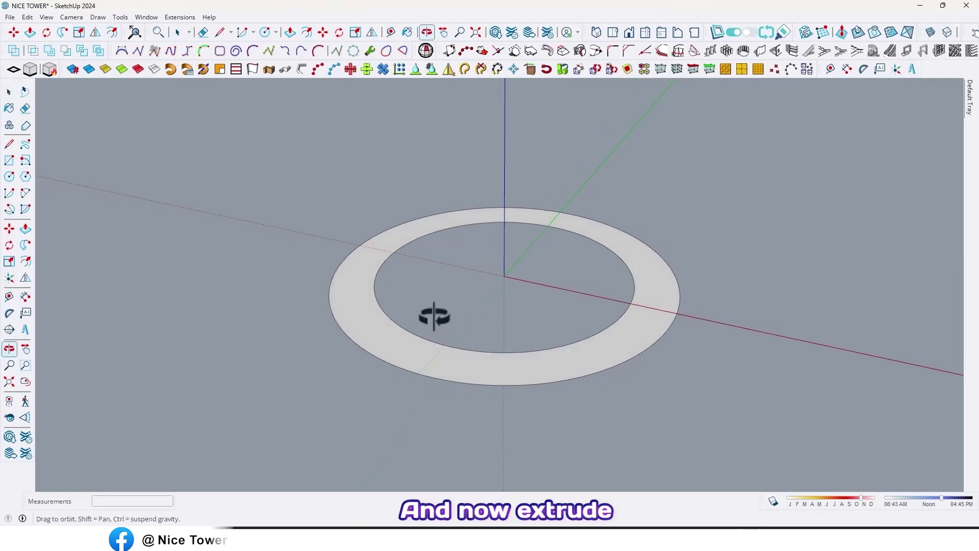
middle_click_drag(378, 339, 374, 322)
key("p")
left_click(361, 343)
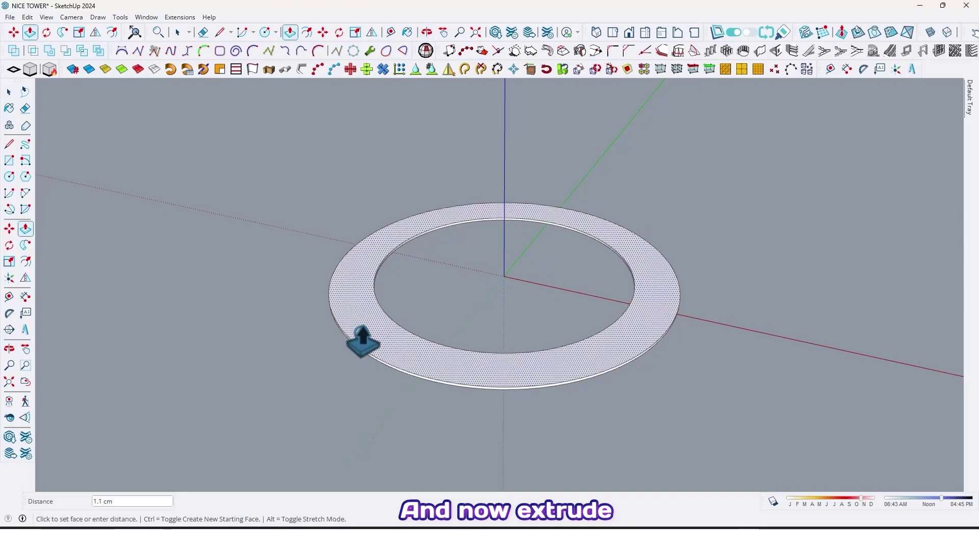
type("2")
key("Return")
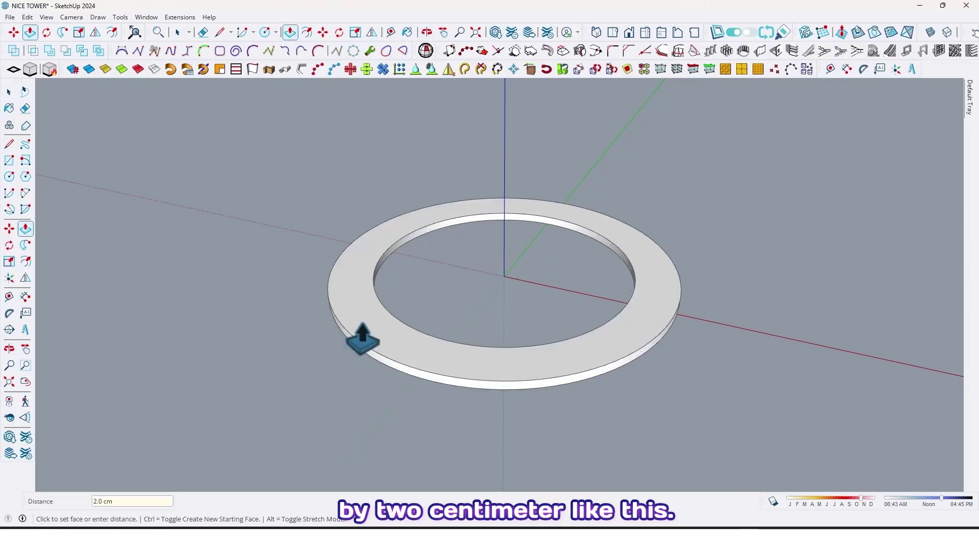
key("space")
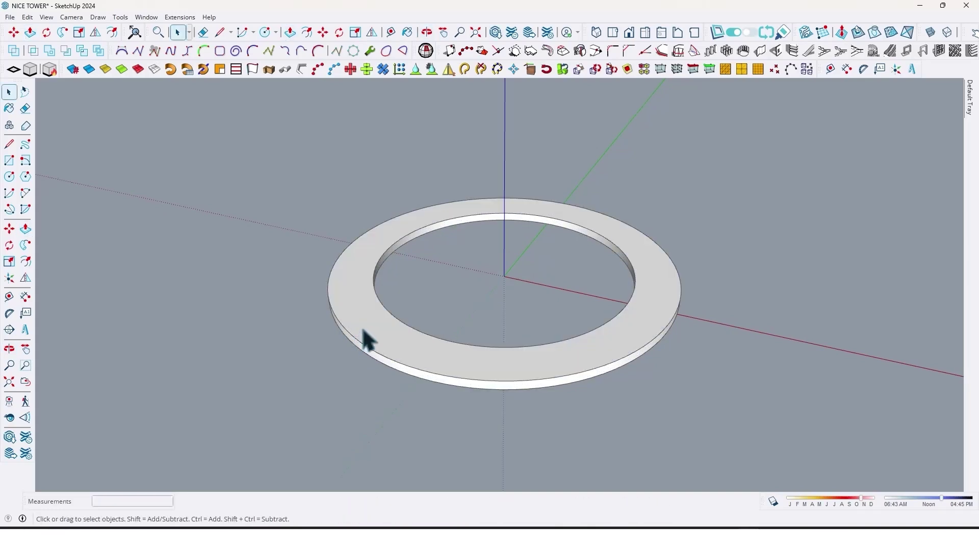
Step: Offset the ring's top 2 cm and raise the outer strip into a 16 cm wall
key("f")
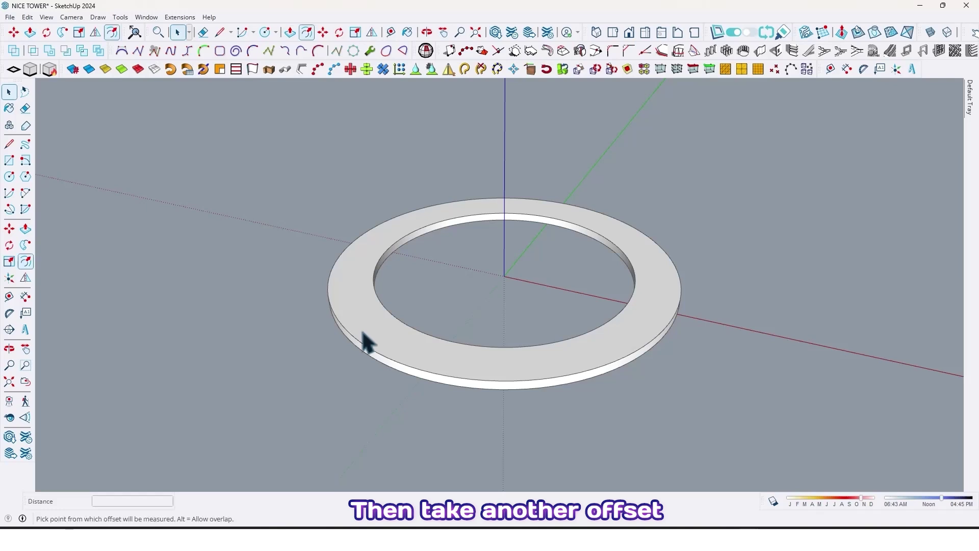
left_click(363, 336)
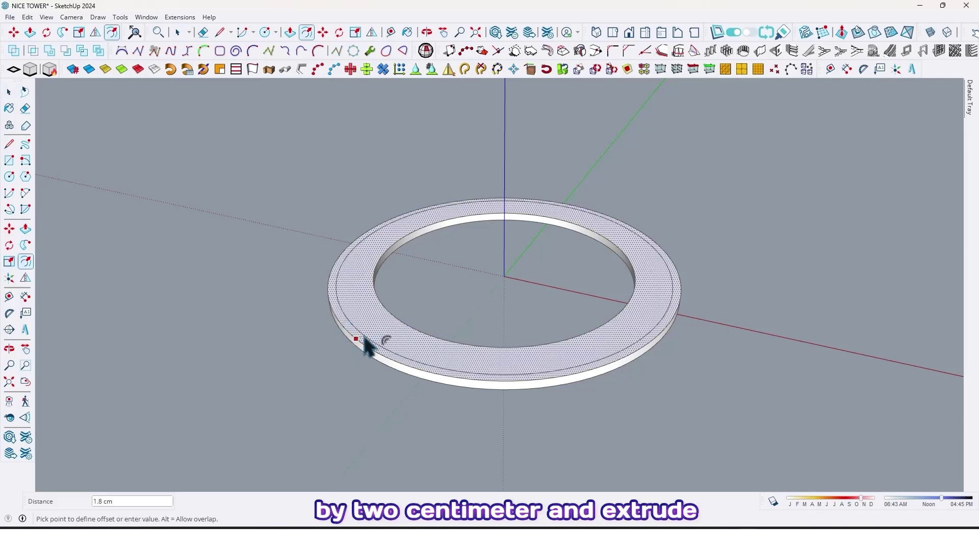
type("2")
key("Return")
key("p")
left_click(349, 328)
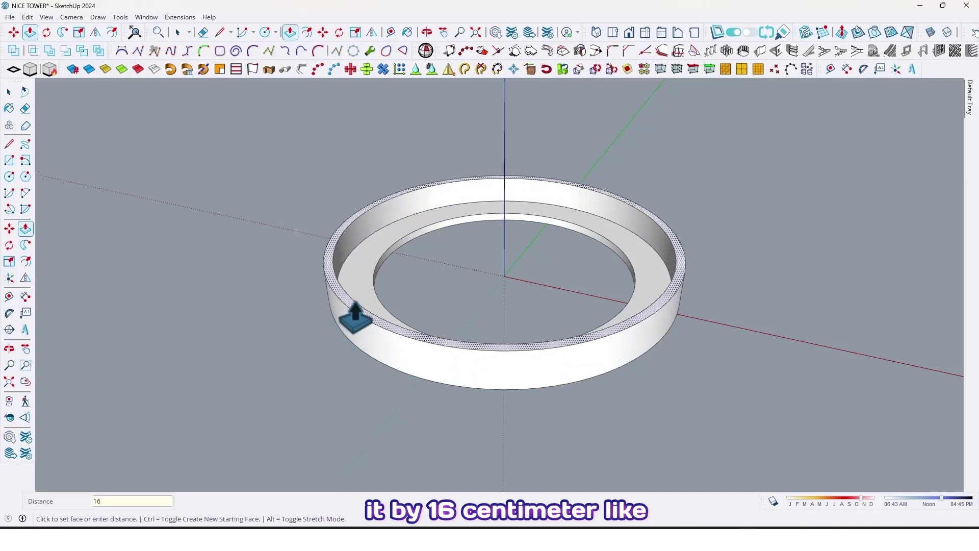
key("Return")
key("space")
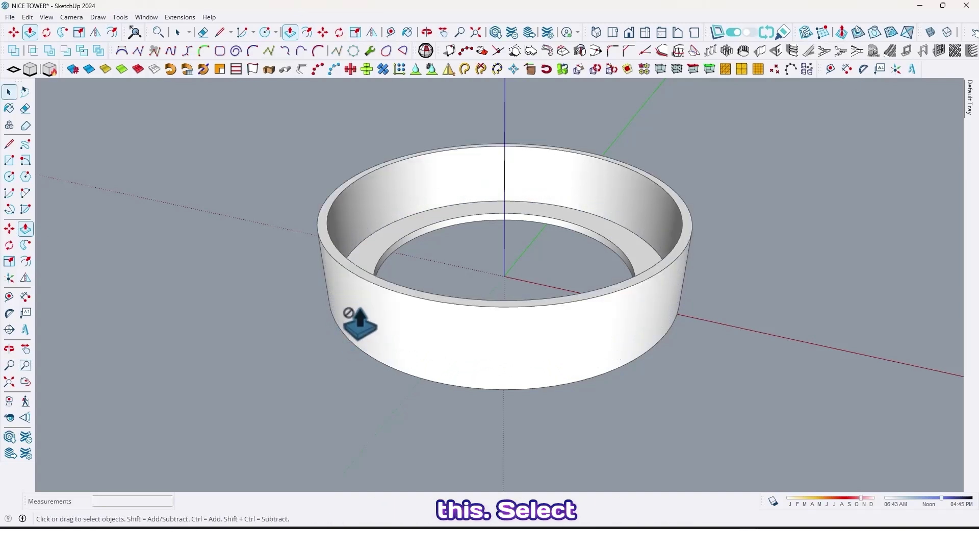
Step: Select all the ring geometry and make it a group
triple_click(357, 315)
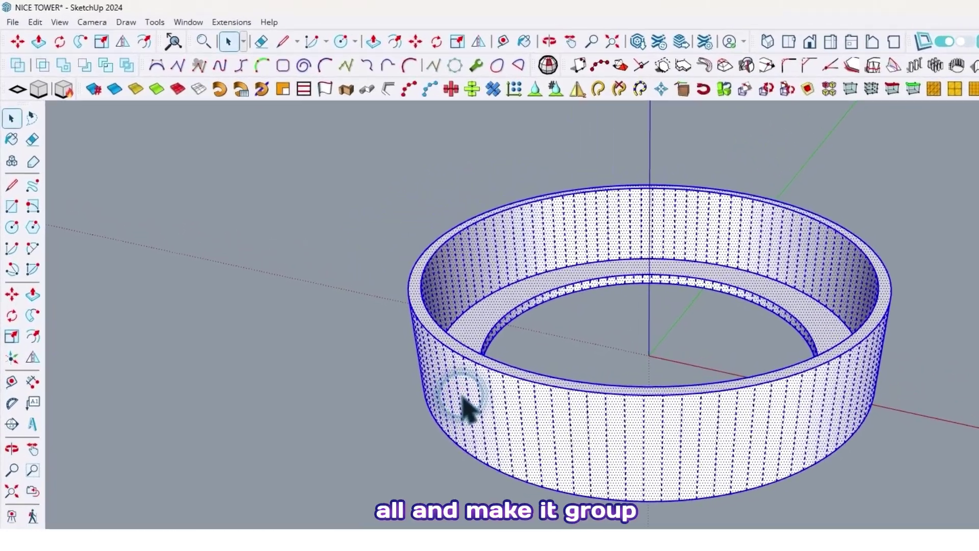
right_click(361, 313)
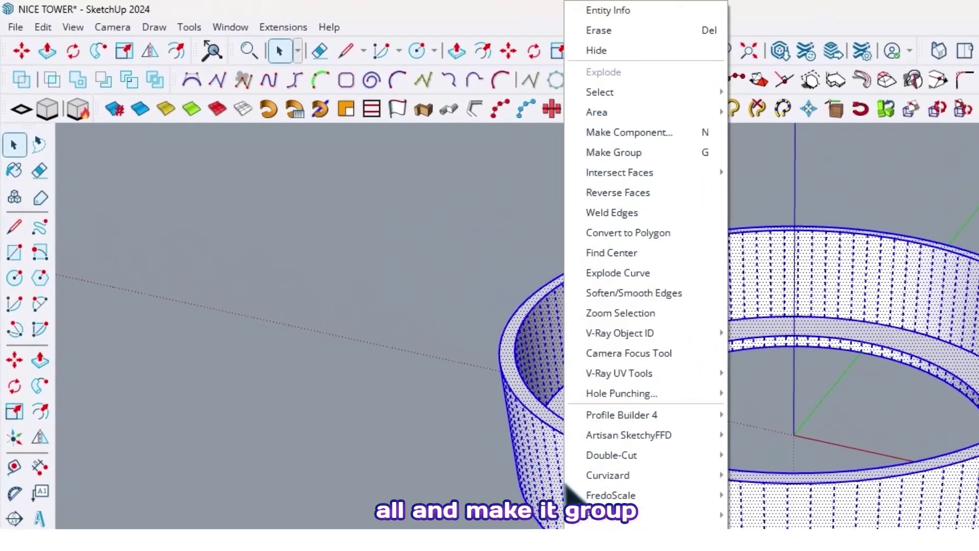
left_click(647, 152)
middle_click_drag(430, 468, 639, 308)
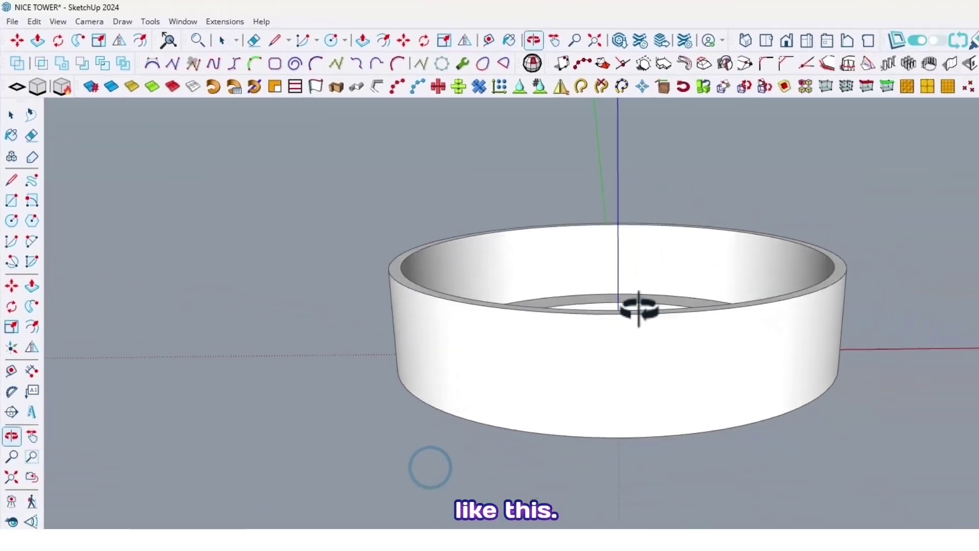
mouse_move(639, 309)
left_mouse_down()
mouse_move(575, 218)
mouse_move(337, 314)
mouse_move(286, 365)
left_mouse_up()
Step: Paste the copied circle face in place and move it up 18 cm to the rim
key("space")
left_click(28, 18)
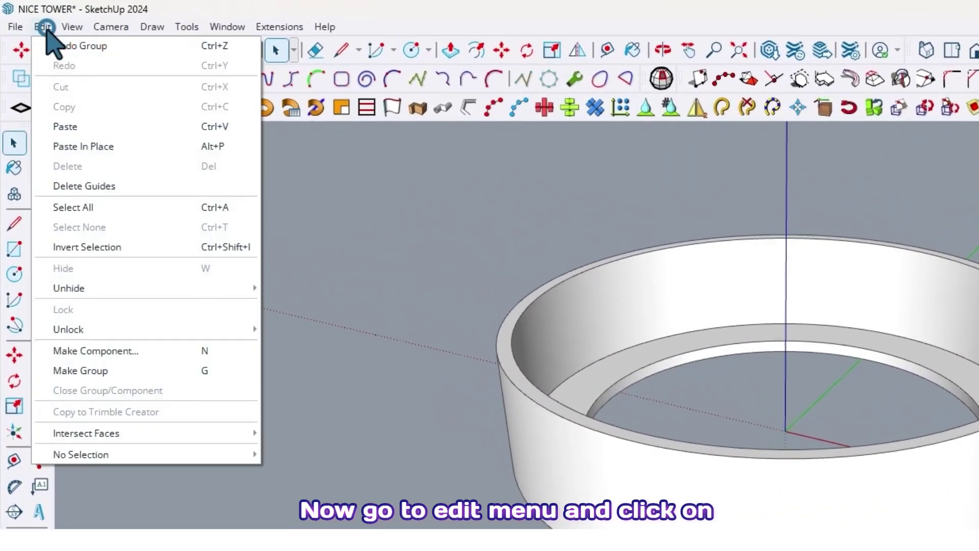
left_click(84, 148)
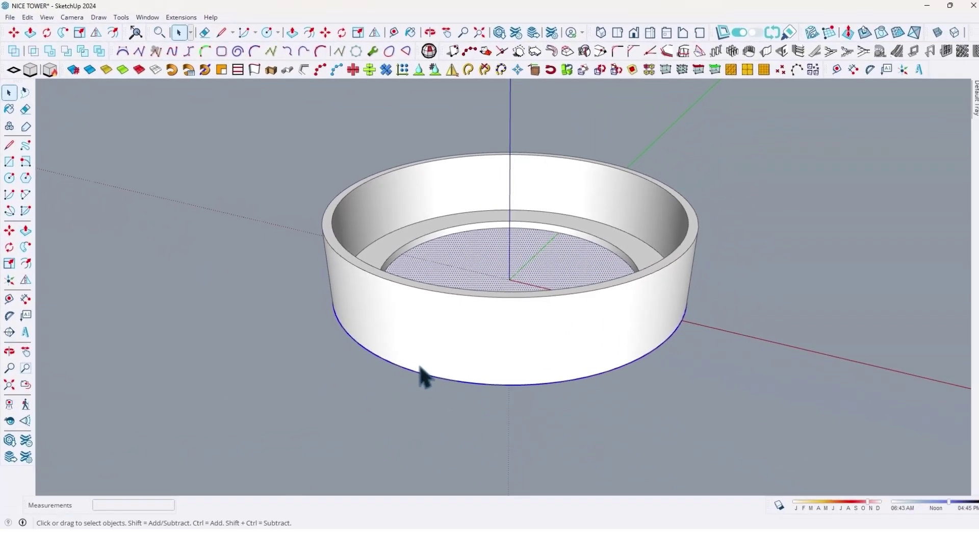
key("m")
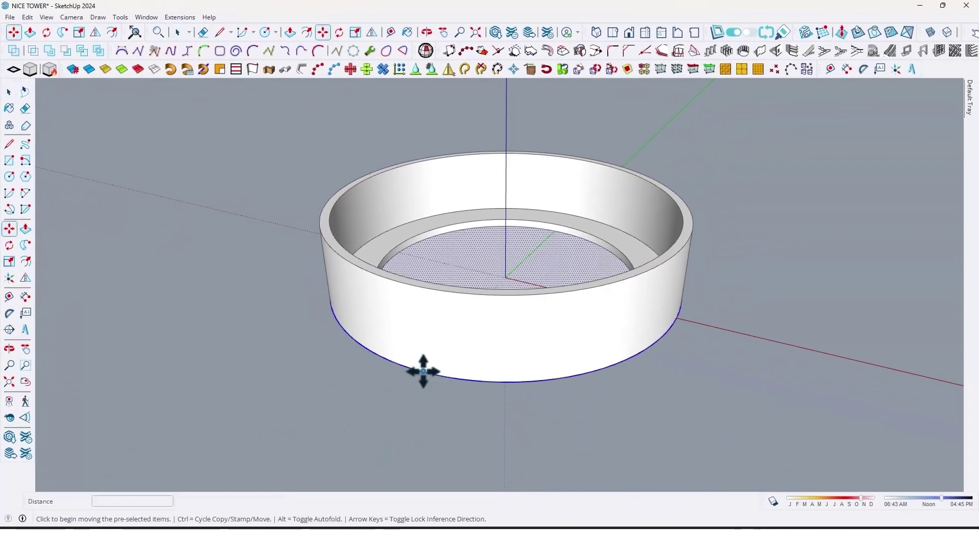
left_click(424, 372)
left_click(423, 296)
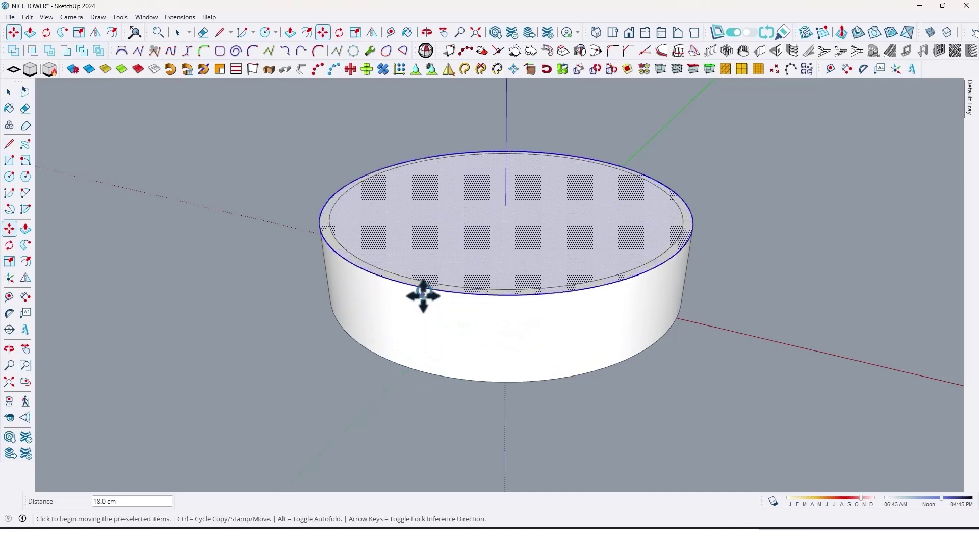
middle_click_drag(437, 273, 436, 294)
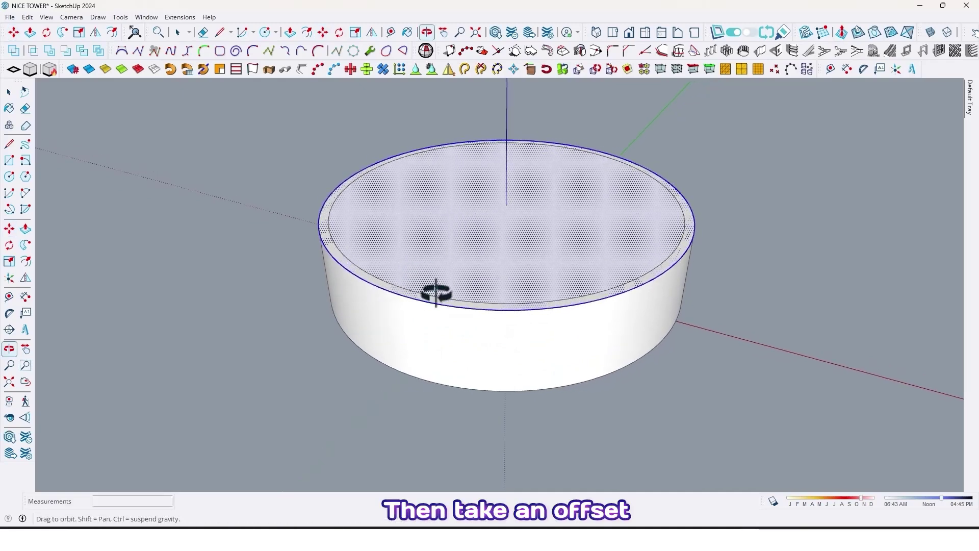
Step: Offset the top face's edge 2 cm outward
key("f")
left_click(391, 288)
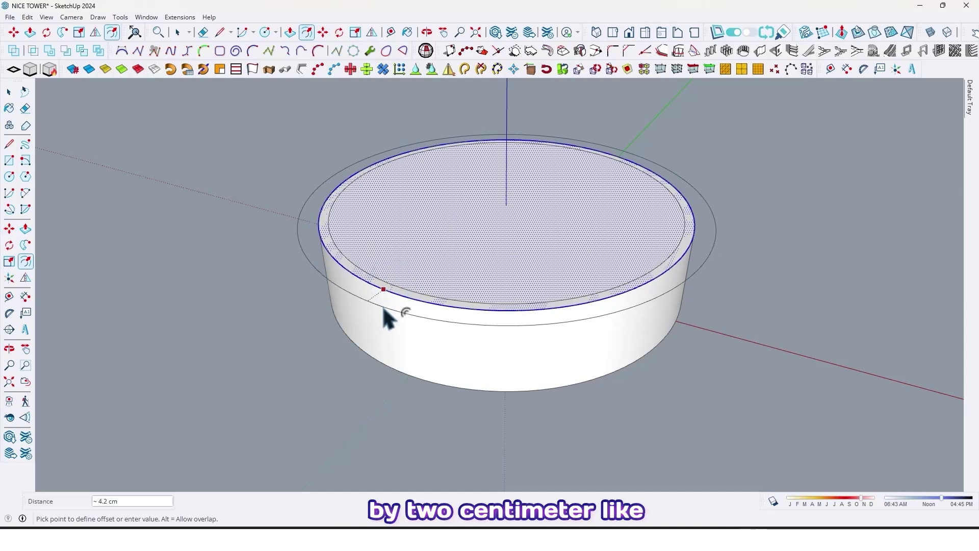
type("2")
key("Return")
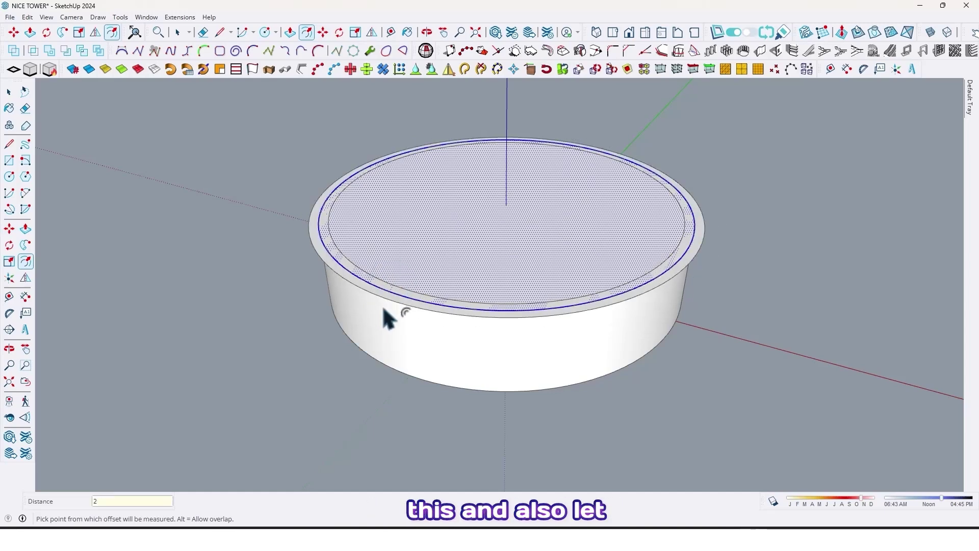
Step: Lift the enlarged top face above the cylinder and delete the leftover inner circle edge
key("space")
left_click(403, 290)
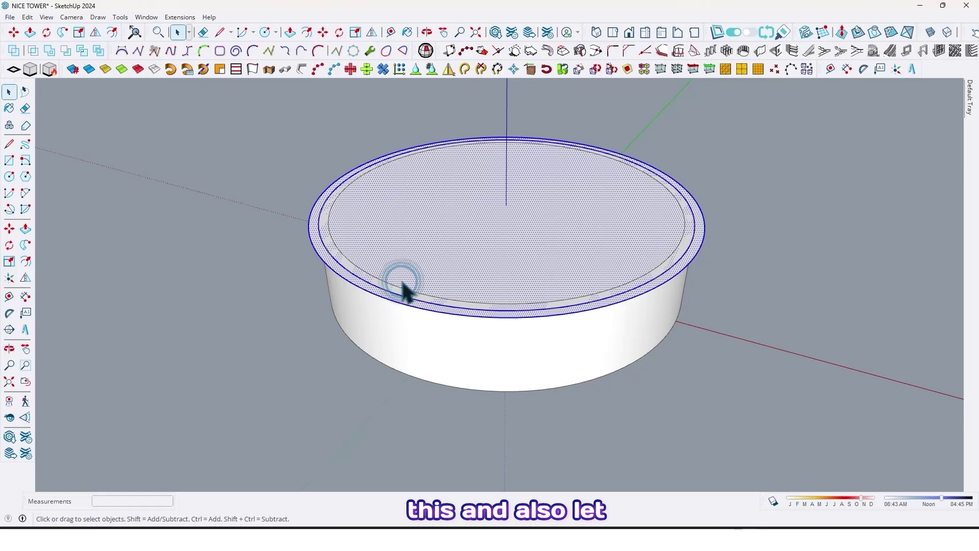
key("m")
left_click(397, 405)
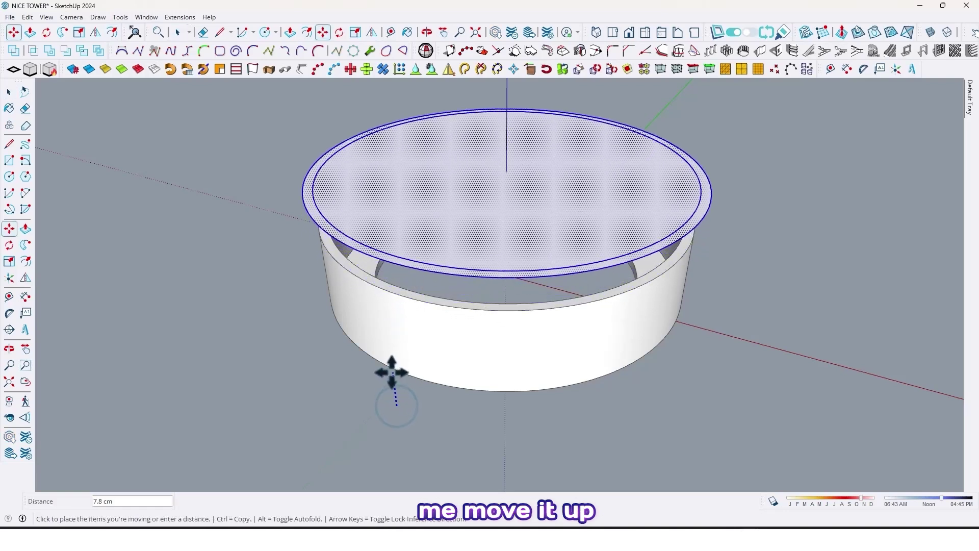
key("space")
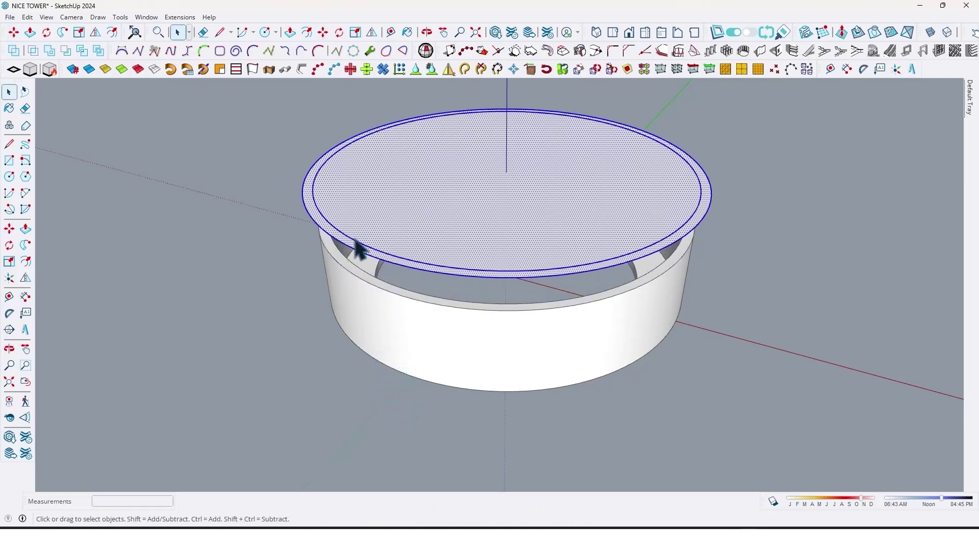
left_click(356, 240)
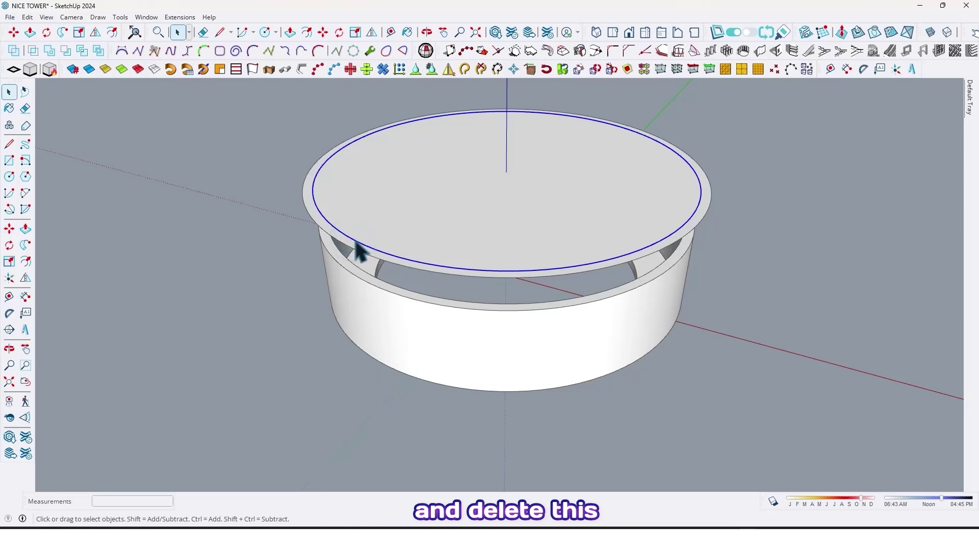
key("Delete")
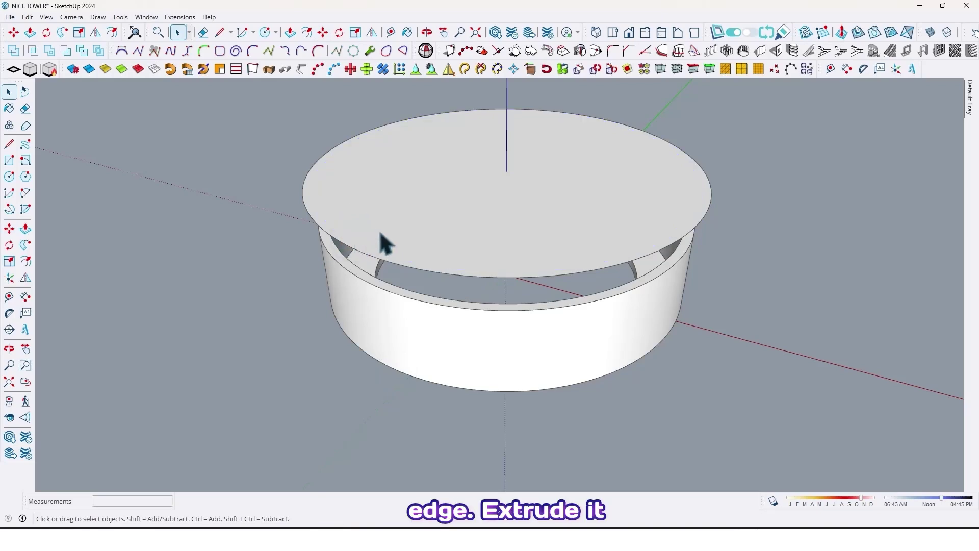
Step: Push/Pull the floating disc up 3 cm and group the whole disc
key("p")
left_click(386, 257)
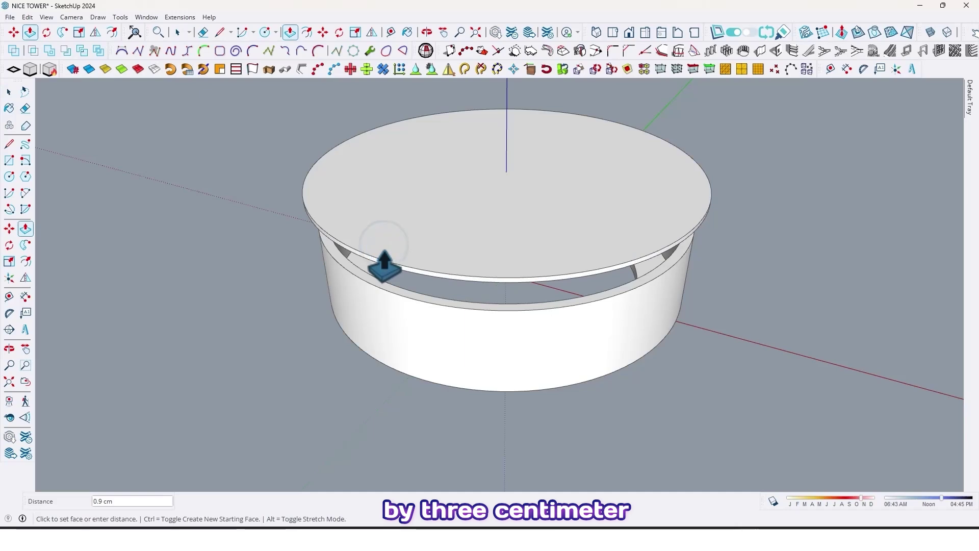
type("3")
key("Return")
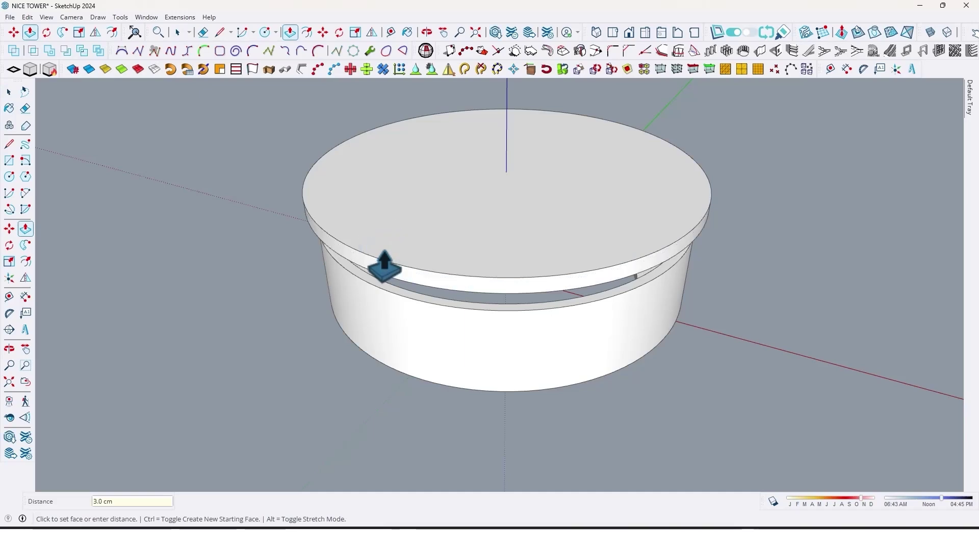
key("space")
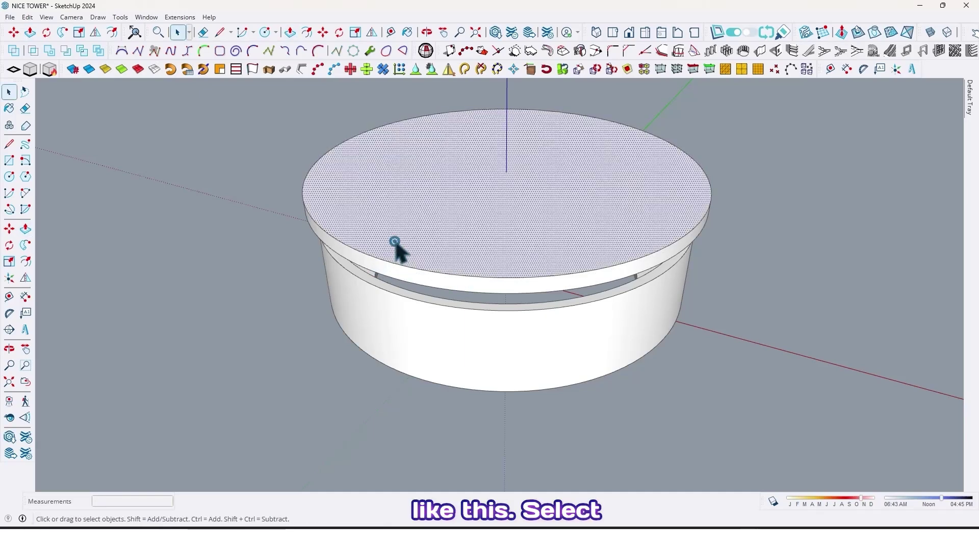
triple_click(396, 245)
right_click(397, 250)
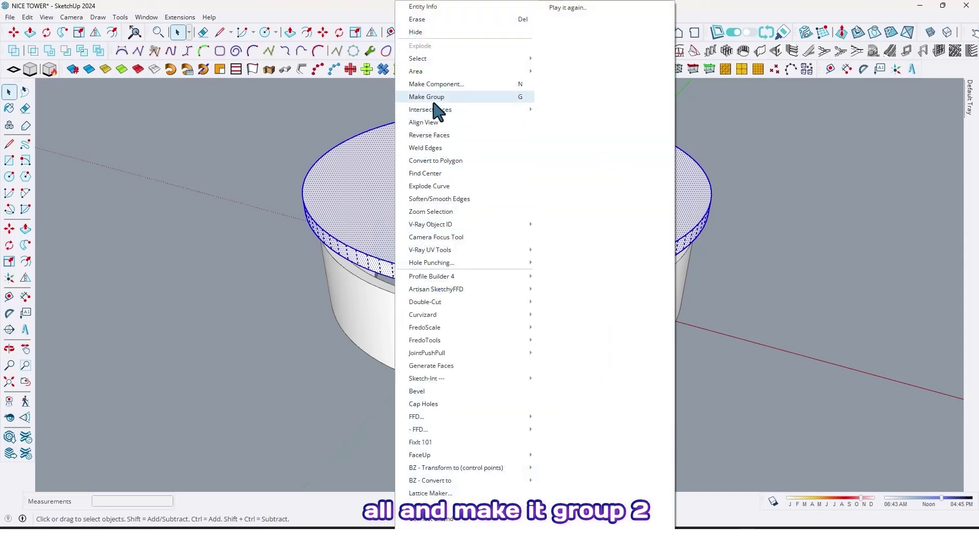
left_click(434, 102)
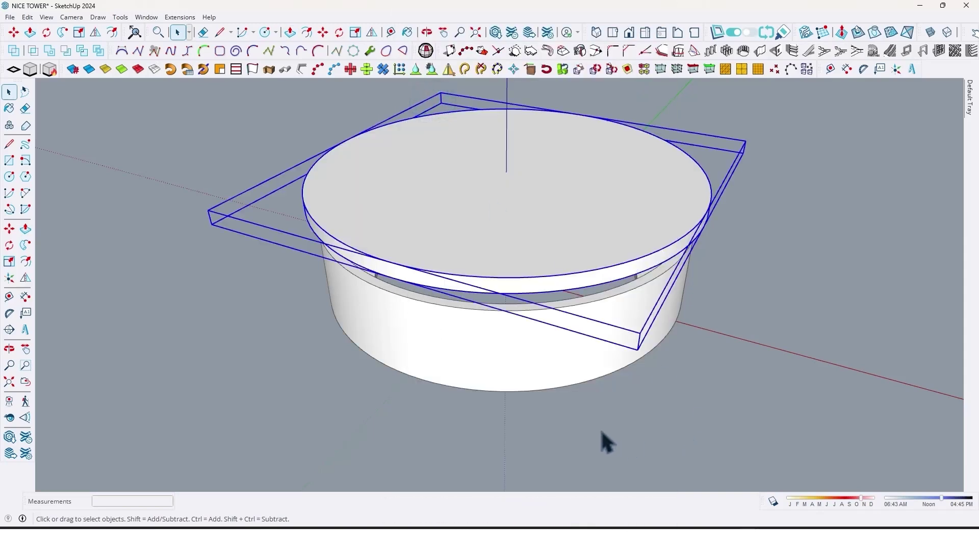
mouse_move(603, 439)
middle_mouse_down()
mouse_move(653, 296)
mouse_move(674, 291)
mouse_move(573, 356)
mouse_move(572, 431)
middle_mouse_up()
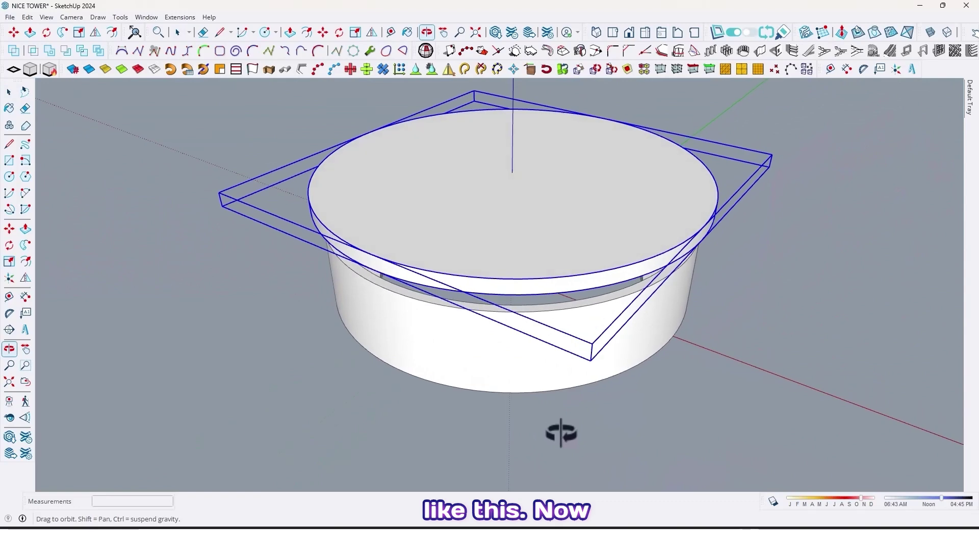
Step: Enable and float the Bevel toolbar, then round over the disc's top edge
right_click(289, 51)
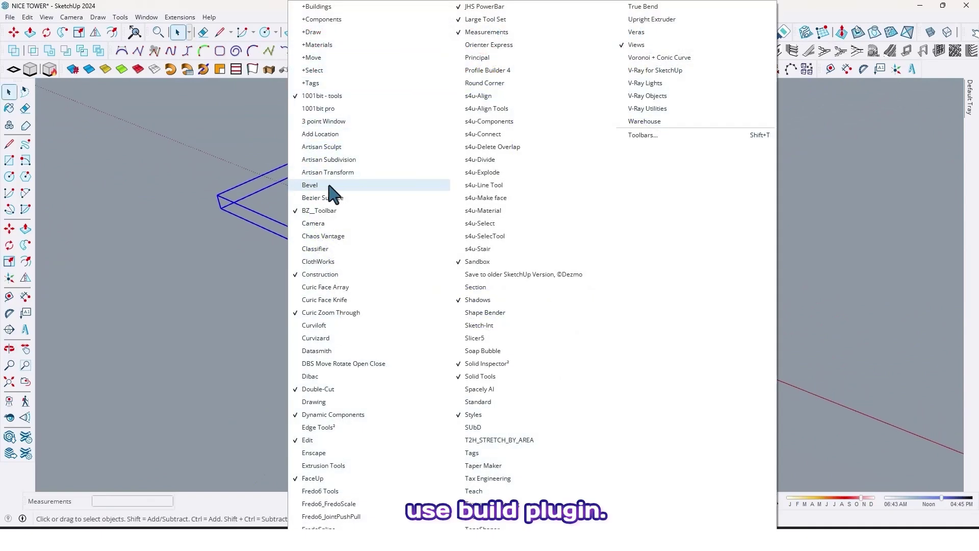
left_click(310, 185)
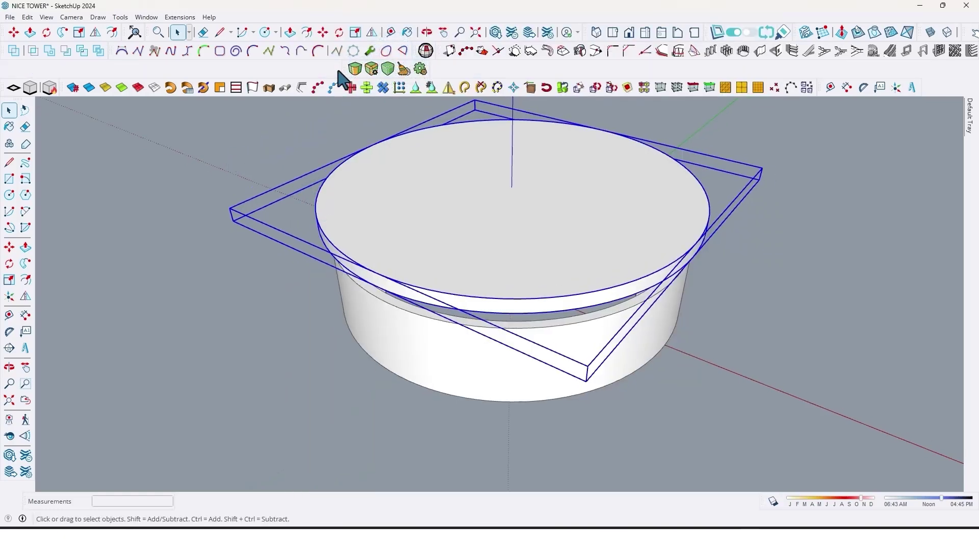
mouse_move(348, 68)
left_mouse_down()
mouse_move(99, 124)
mouse_move(38, 115)
left_mouse_up()
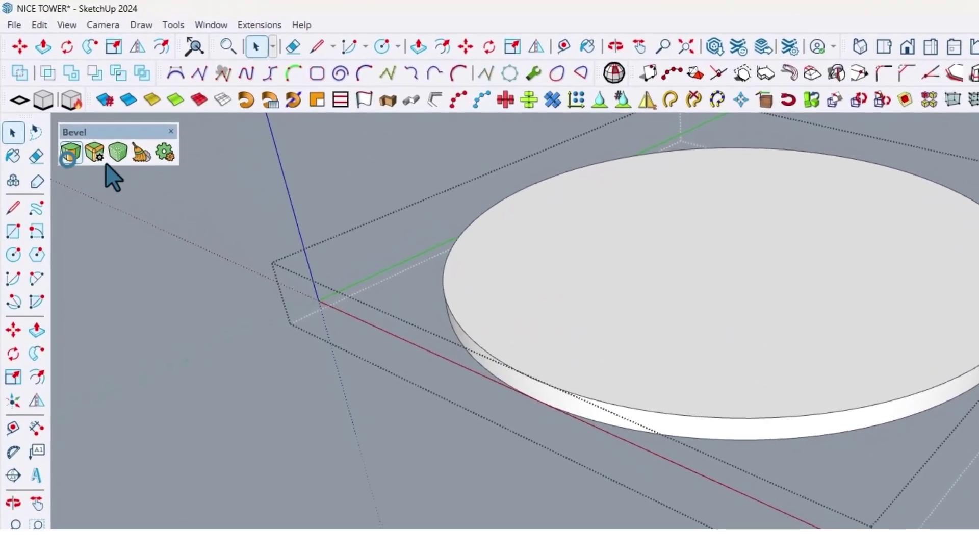
left_click(500, 363)
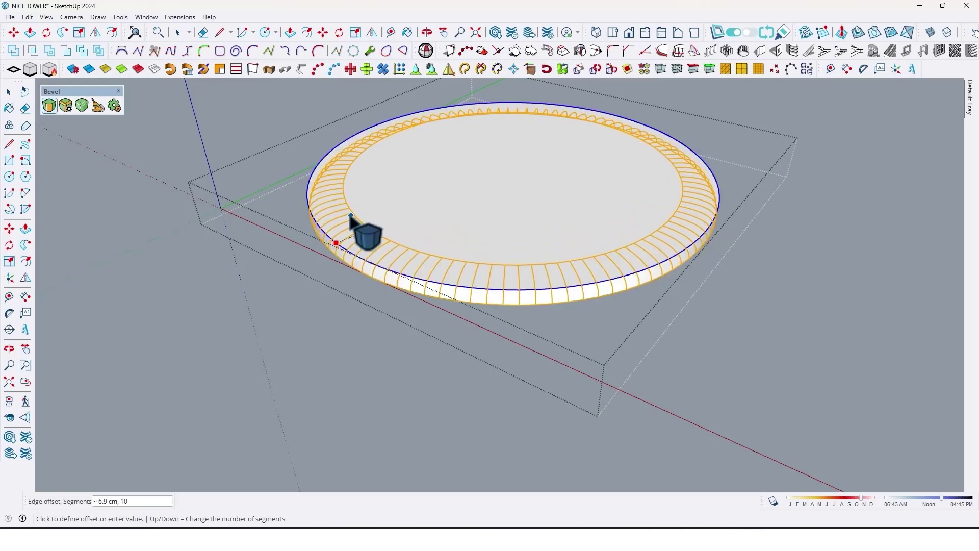
left_click(348, 231)
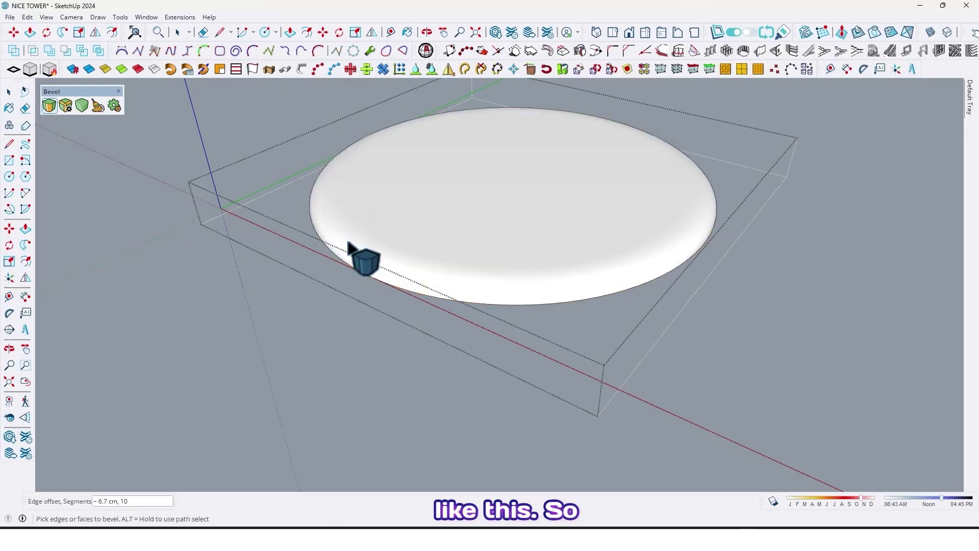
Step: Lower the rounded lid onto the cylinder's rim
key("space")
mouse_move(360, 347)
middle_mouse_down()
mouse_move(390, 256)
mouse_move(448, 212)
mouse_move(365, 230)
middle_mouse_up()
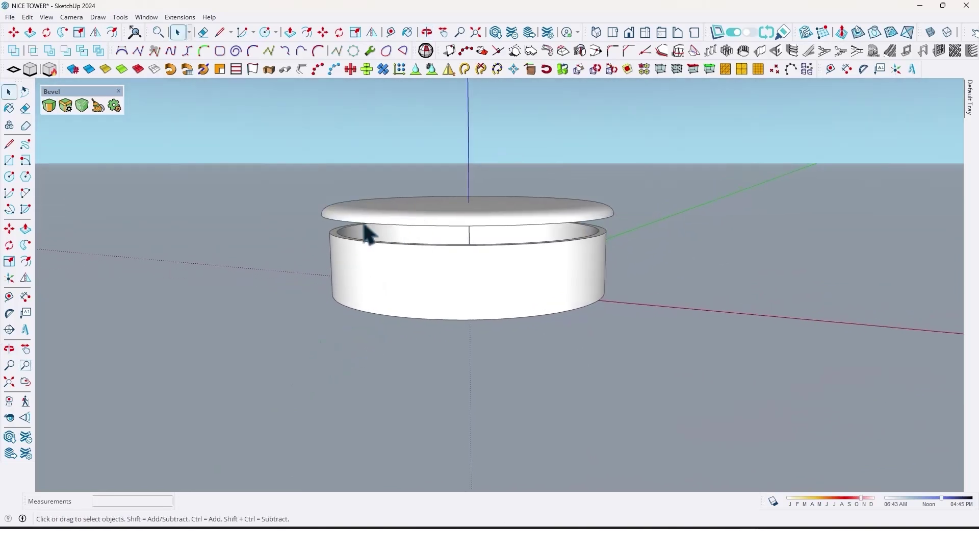
left_click(352, 221)
scroll(345, 236, "up", 3)
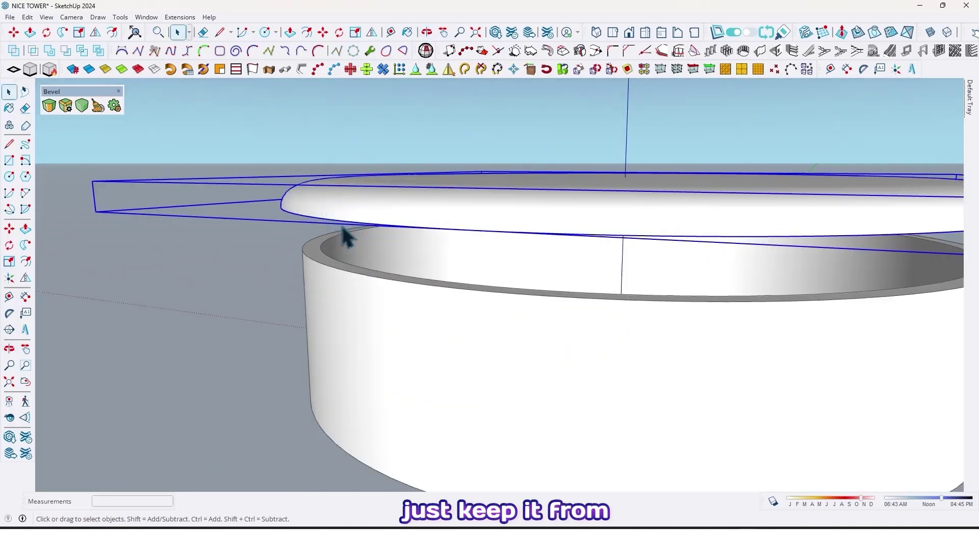
key("m")
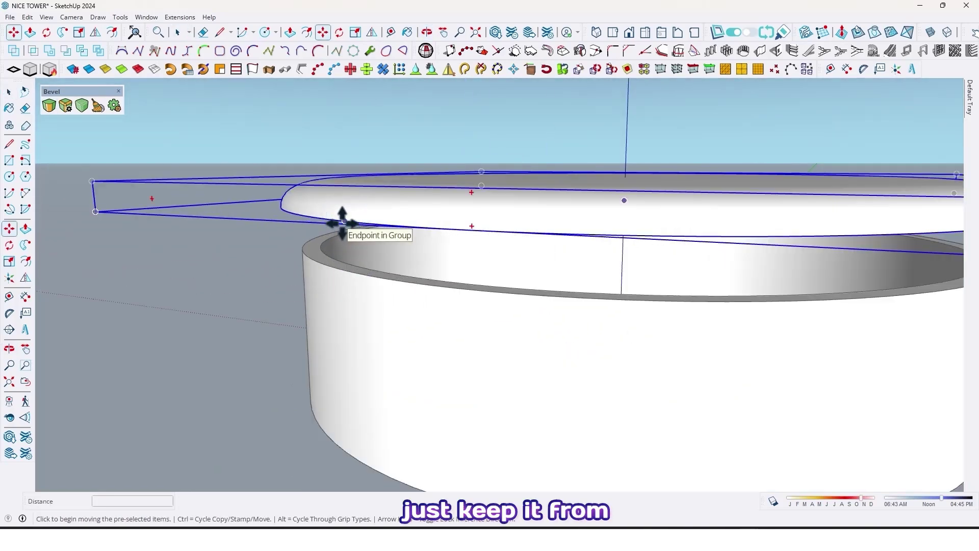
left_click(342, 222)
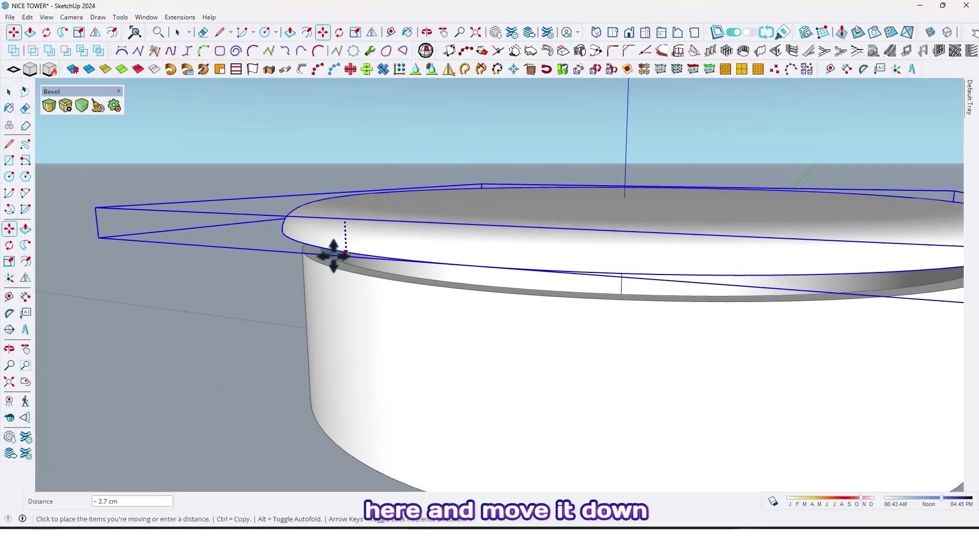
middle_click_drag(330, 266, 353, 238)
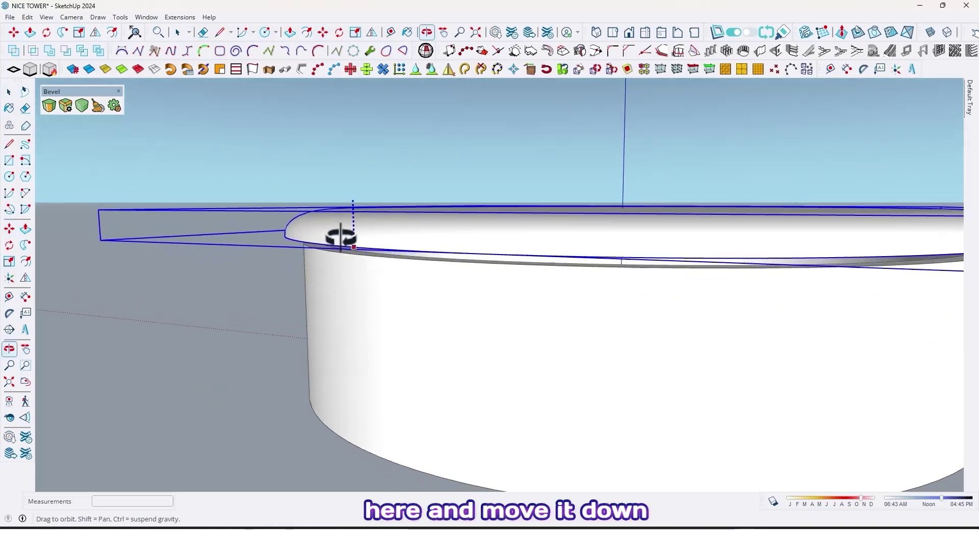
left_click(353, 238)
scroll(235, 267, "down", 5)
middle_click_drag(234, 267, 263, 312)
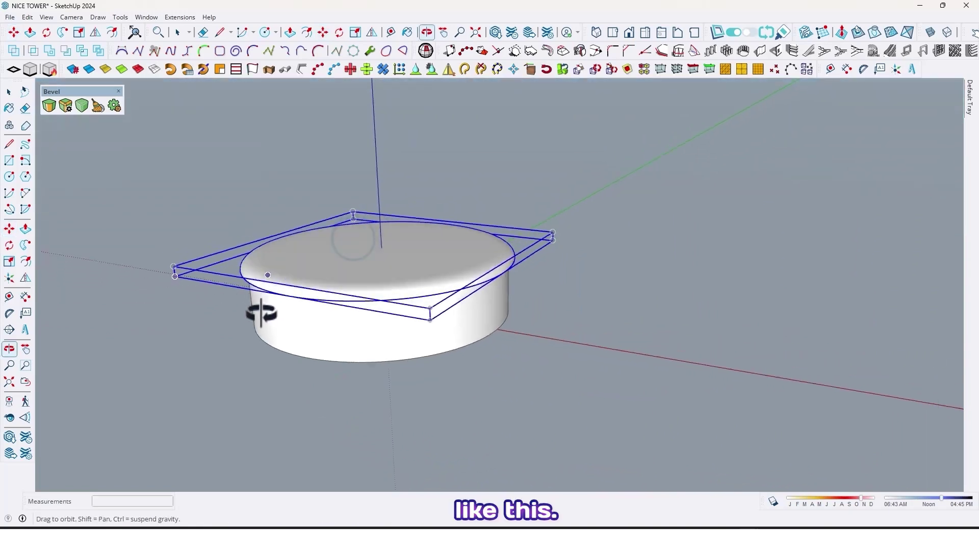
Step: Select the lid and cylinder together and raise them 12 cm off the ground
key("space")
left_click(329, 375)
mouse_move(325, 290)
middle_mouse_down()
mouse_move(494, 199)
mouse_move(490, 255)
middle_mouse_up()
key("space")
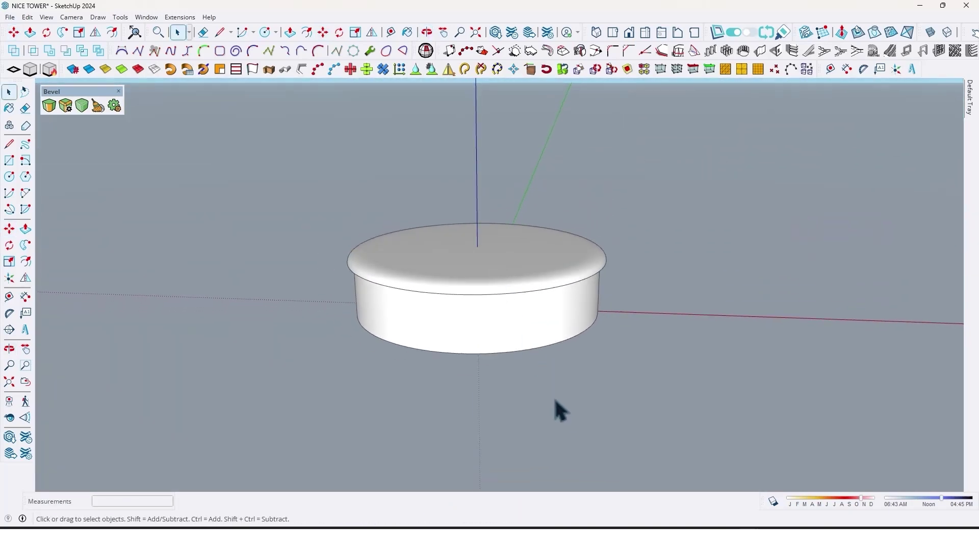
left_click_drag(560, 408, 485, 306)
mouse_move(485, 306)
middle_mouse_down()
mouse_move(482, 263)
mouse_move(525, 317)
middle_mouse_up()
key("m")
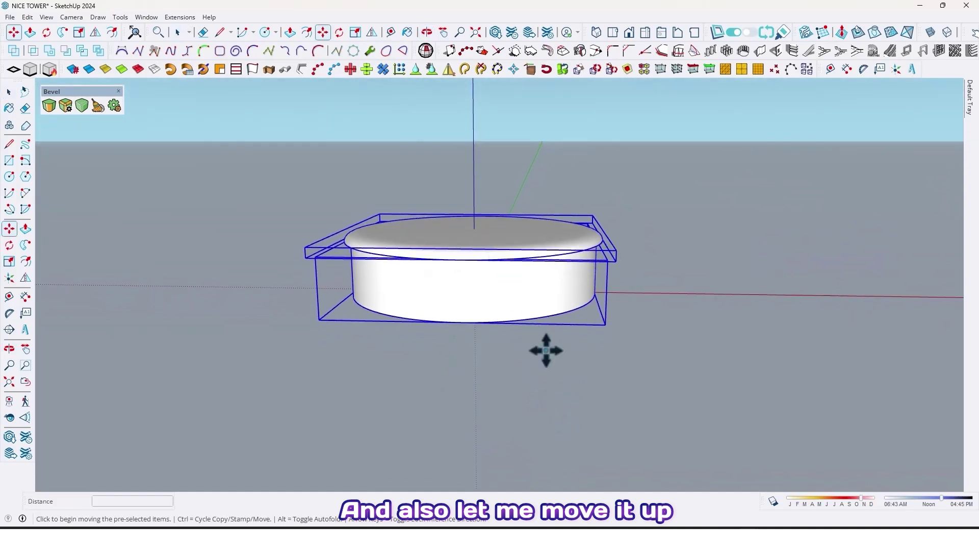
left_click(544, 351)
type("1")
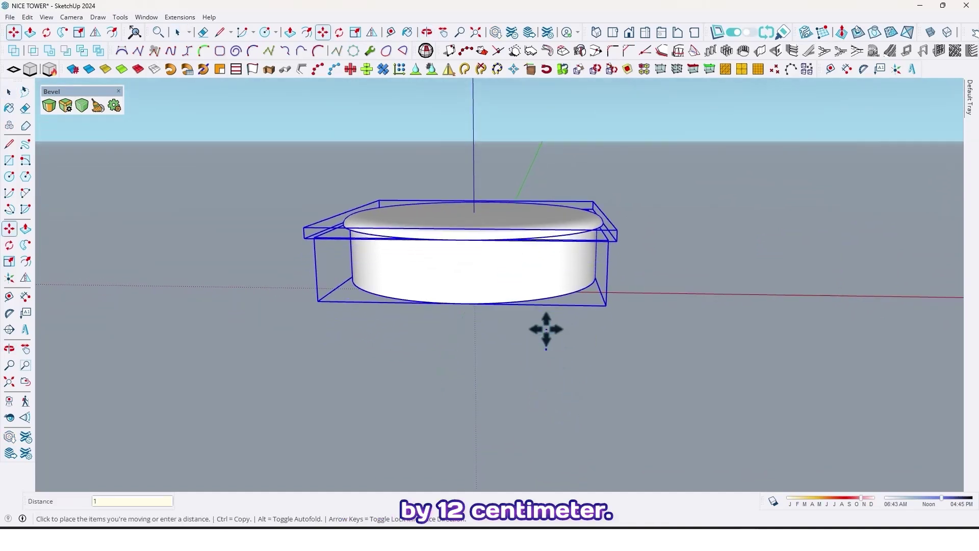
type("2")
key("Return")
mouse_move(547, 329)
middle_mouse_down()
mouse_move(553, 300)
mouse_move(652, 258)
mouse_move(671, 262)
mouse_move(532, 295)
mouse_move(507, 284)
mouse_move(507, 223)
mouse_move(507, 236)
middle_mouse_up()
key("space")
scroll(542, 287, "up", 2)
middle_click_drag(561, 329, 544, 323)
Step: Draw a vertical 40 × 12 cm rectangle from the origin beneath the table edge
key("r")
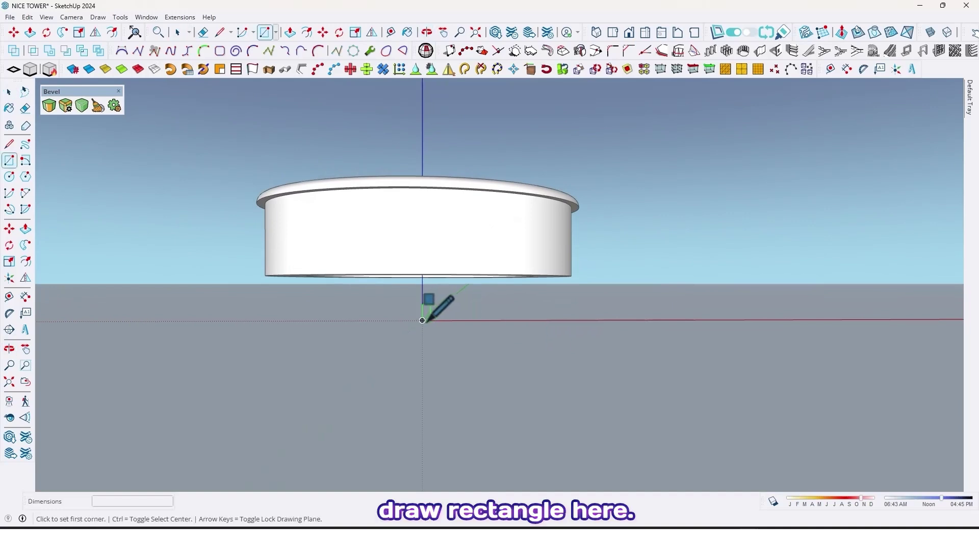
left_click(423, 321)
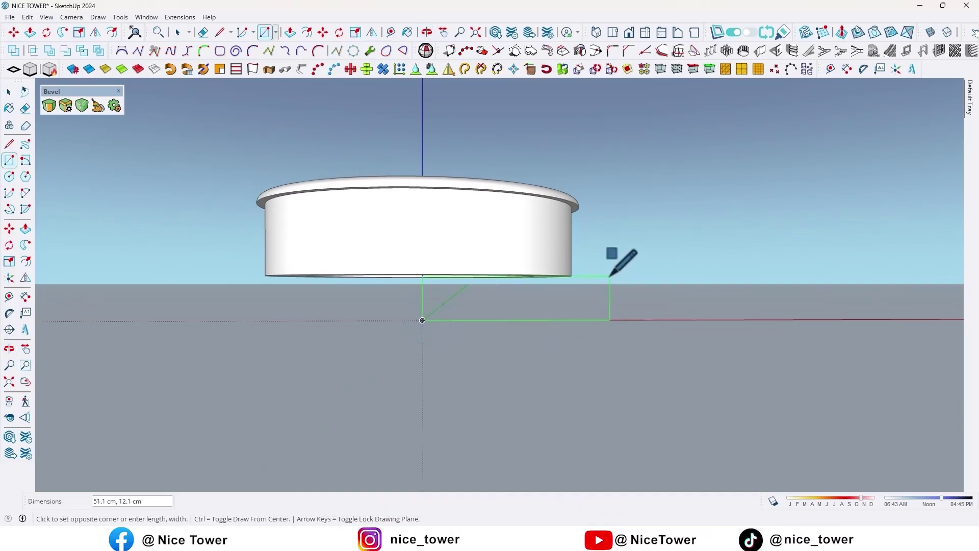
mouse_move(595, 277)
middle_mouse_down()
mouse_move(577, 258)
mouse_move(542, 267)
mouse_move(404, 328)
mouse_move(483, 298)
middle_mouse_up()
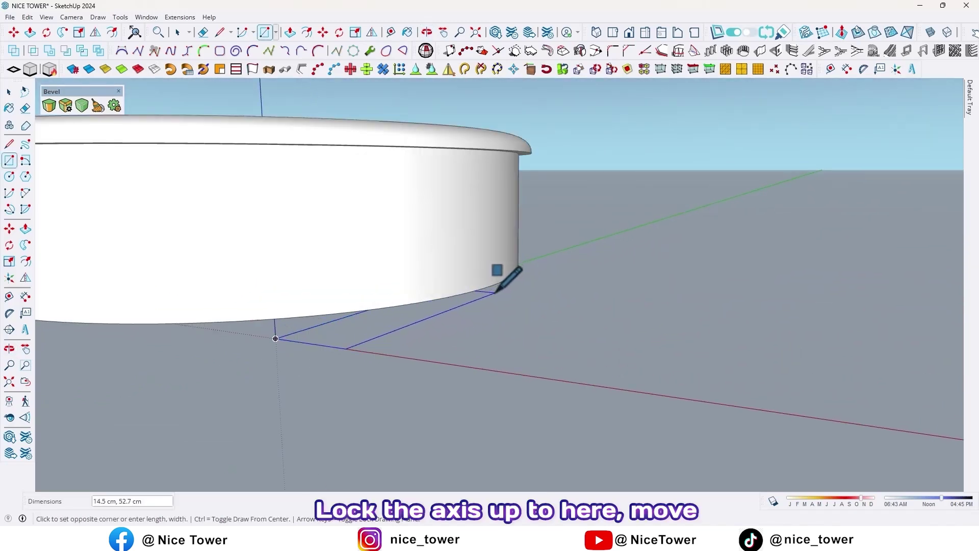
key("Left")
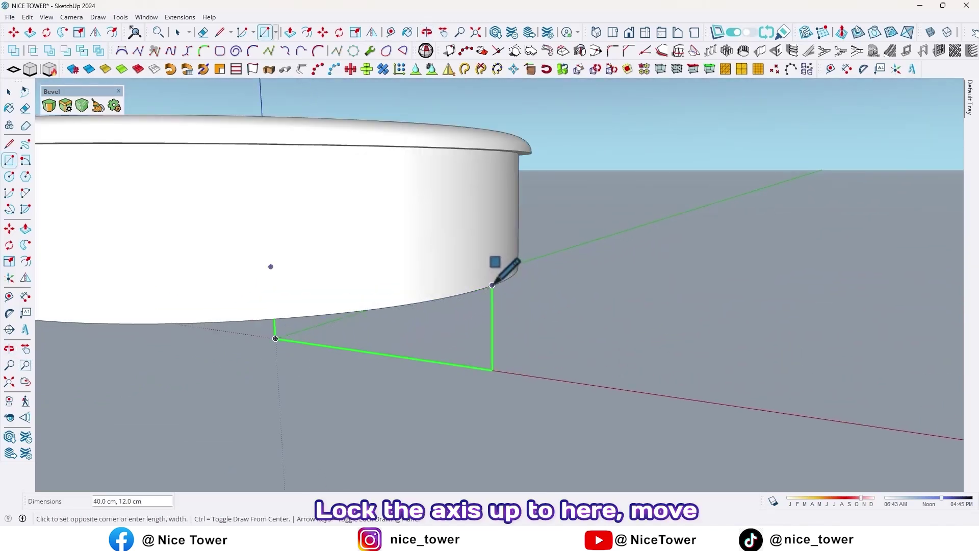
left_click(493, 284)
mouse_move(491, 278)
middle_mouse_down()
mouse_move(516, 266)
mouse_move(598, 264)
mouse_move(553, 258)
middle_mouse_up()
Step: Scale the rectangle to make it slightly wider
key("space")
left_click(520, 288)
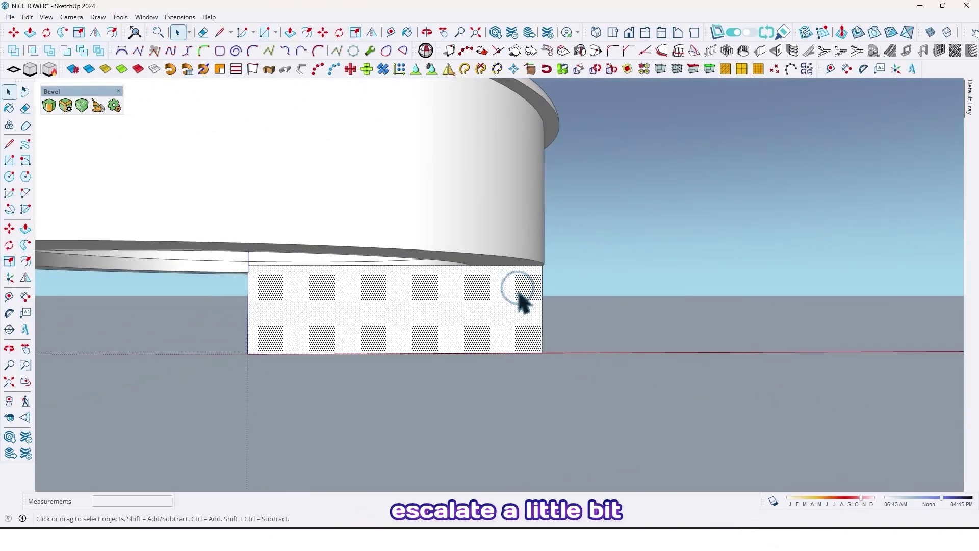
key("s")
left_click(543, 310)
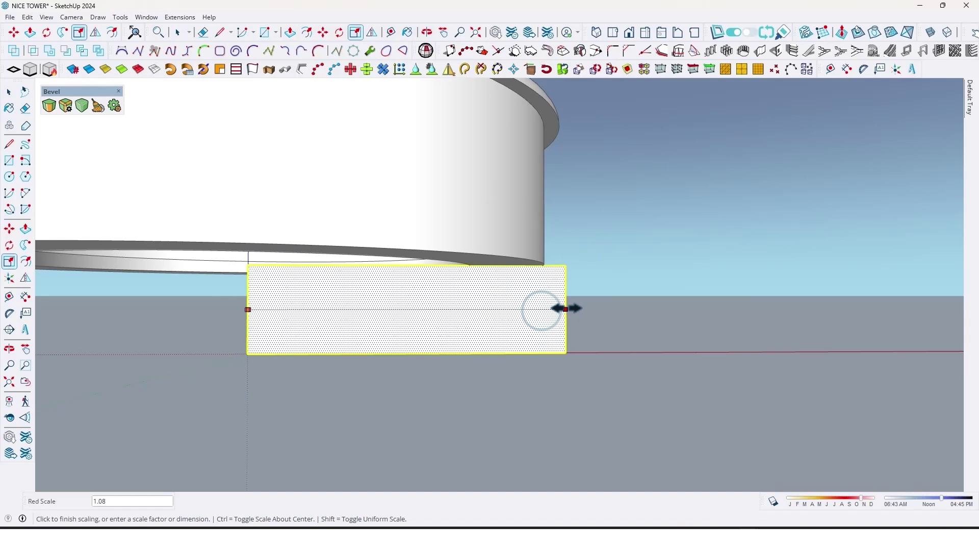
left_click(567, 308)
middle_click_drag(564, 311, 560, 329)
Step: Draw two slanted lines across the rectangle from its bottom edge to its top edge
key("l")
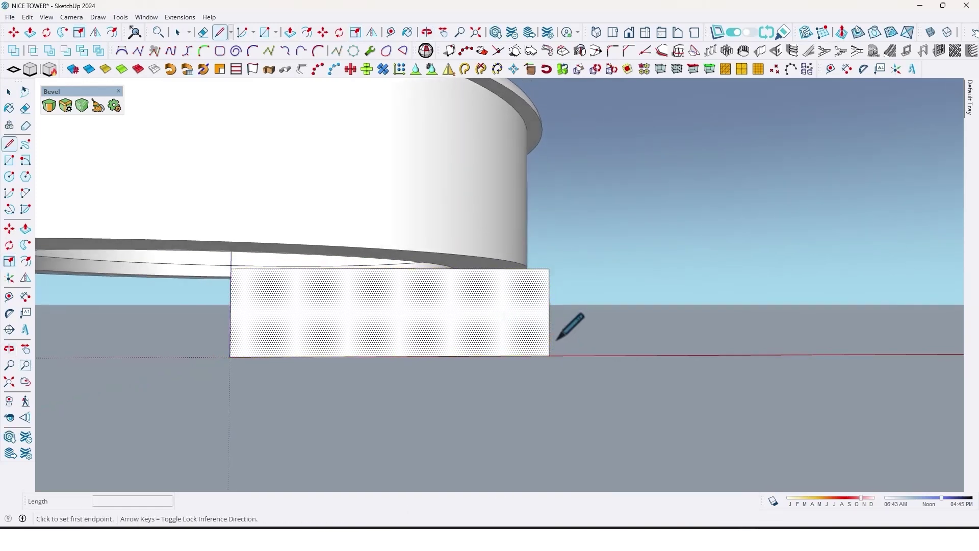
left_click(550, 355)
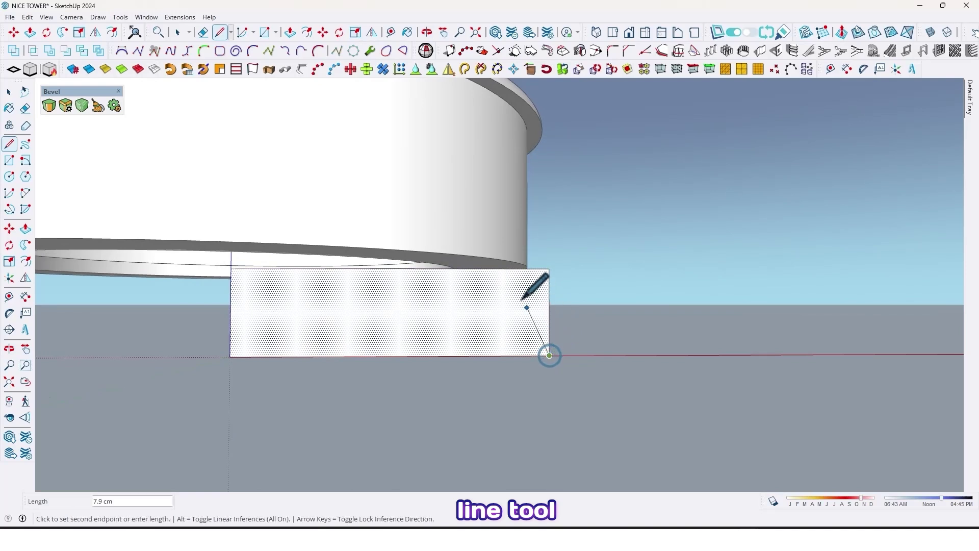
left_click(510, 269)
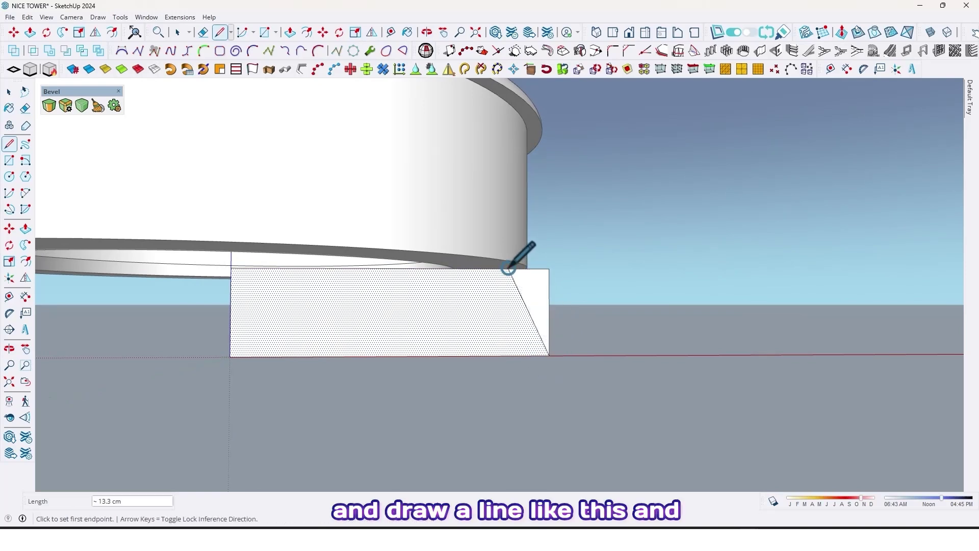
left_click(528, 356)
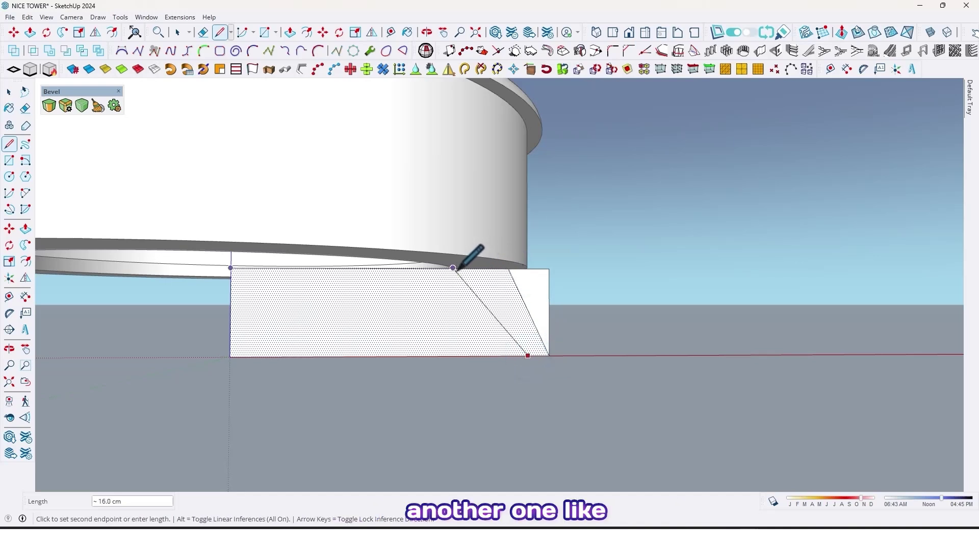
left_click(458, 267)
mouse_move(546, 355)
middle_mouse_down()
mouse_move(468, 371)
mouse_move(530, 301)
middle_mouse_up()
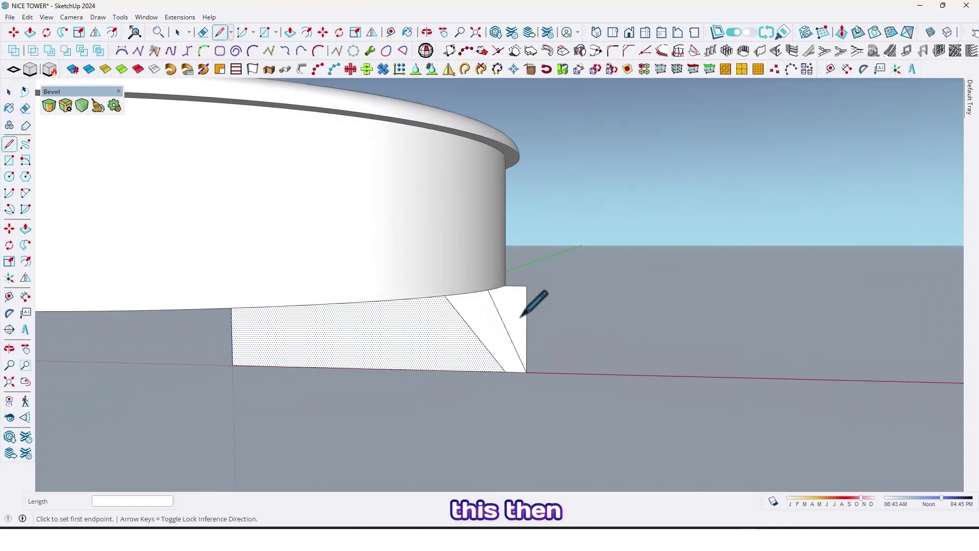
Step: Erase the right triangle and delete the wide trapezoid, leaving a narrow slanted leg
key("e")
left_click(521, 283)
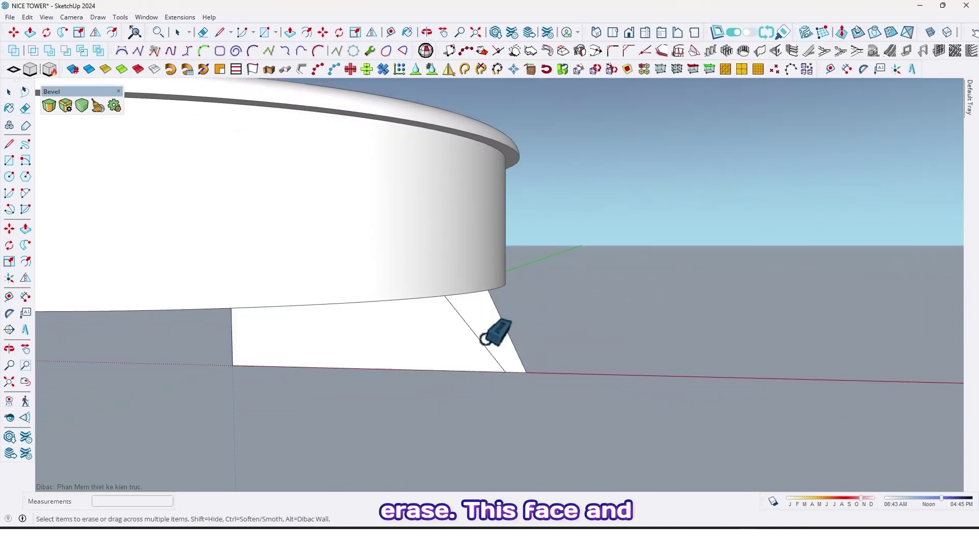
mouse_move(498, 332)
middle_mouse_down()
mouse_move(546, 306)
mouse_move(333, 356)
mouse_move(335, 317)
middle_mouse_up()
key("b")
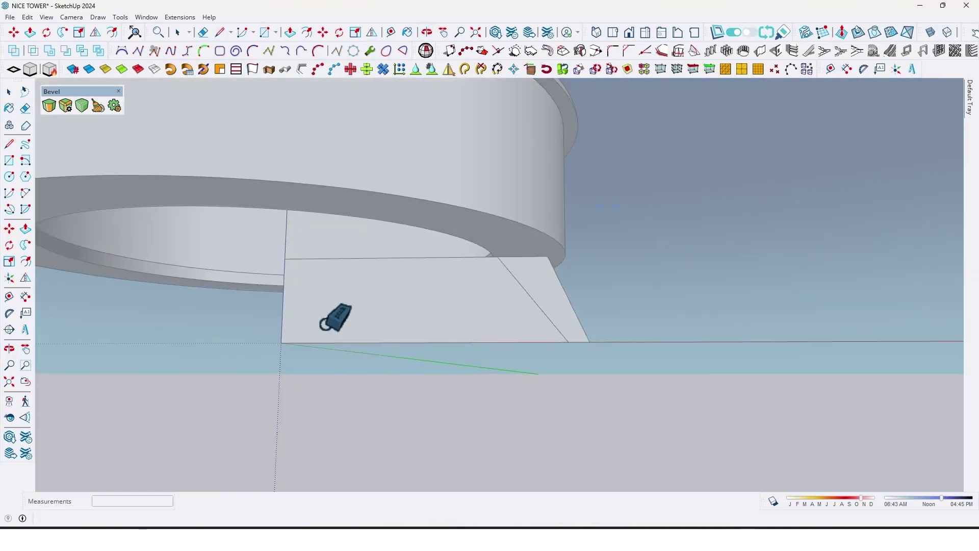
left_click(301, 350)
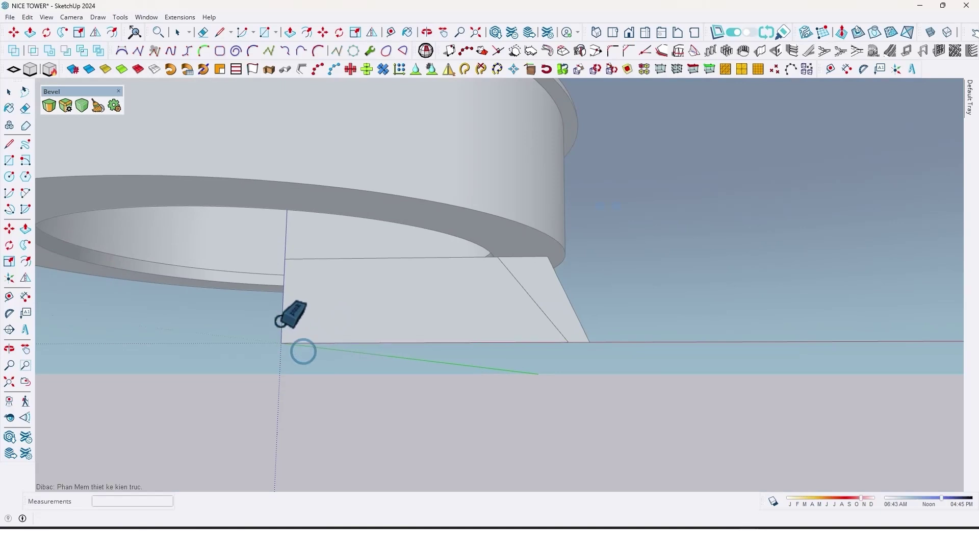
key("space")
left_click(306, 334)
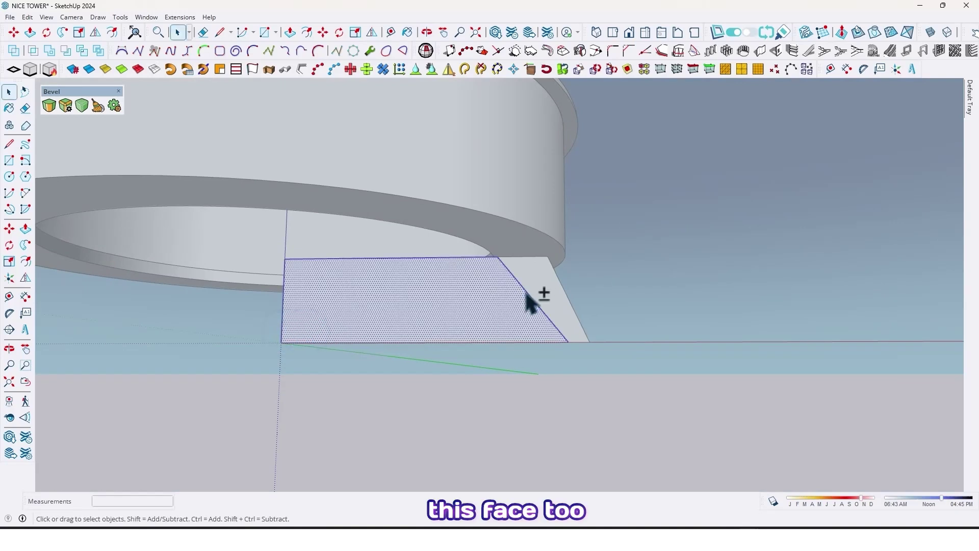
mouse_move(526, 293)
middle_mouse_down()
mouse_move(475, 314)
mouse_move(475, 331)
middle_mouse_up()
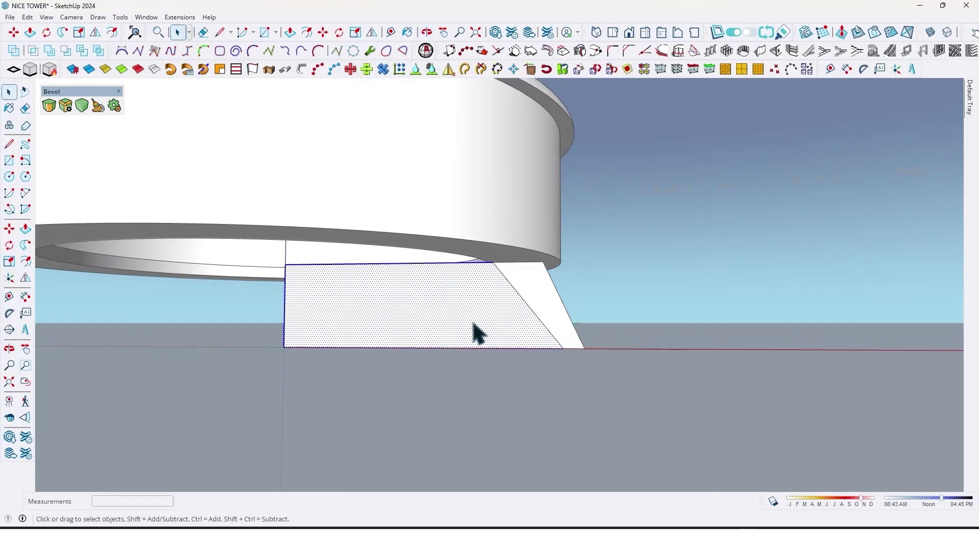
key("Delete")
mouse_move(542, 332)
middle_mouse_down()
mouse_move(230, 357)
mouse_move(260, 425)
mouse_move(411, 437)
mouse_move(523, 405)
mouse_move(507, 403)
middle_mouse_up()
Step: Push/pull the slanted leg face 1.5 cm into a solid leg, then view it from below
key("p")
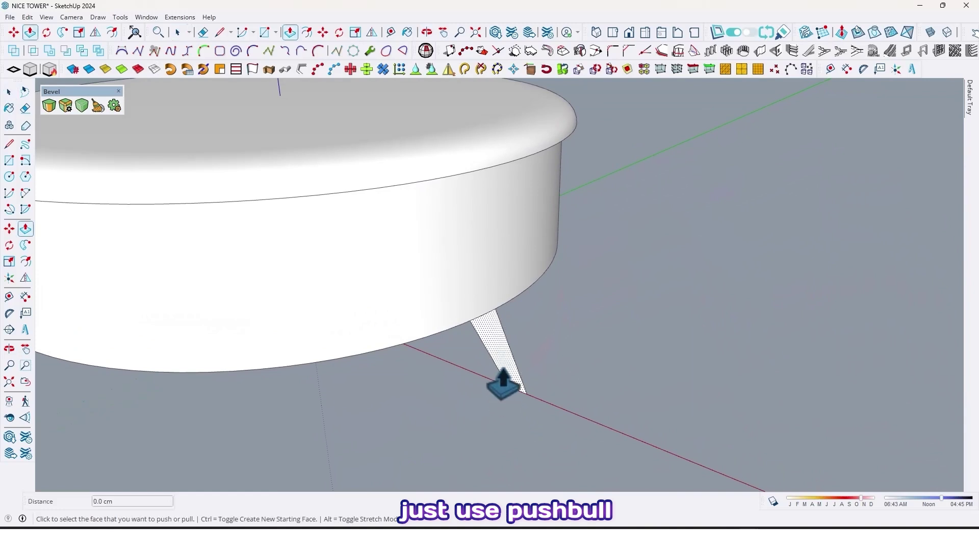
left_click(498, 382)
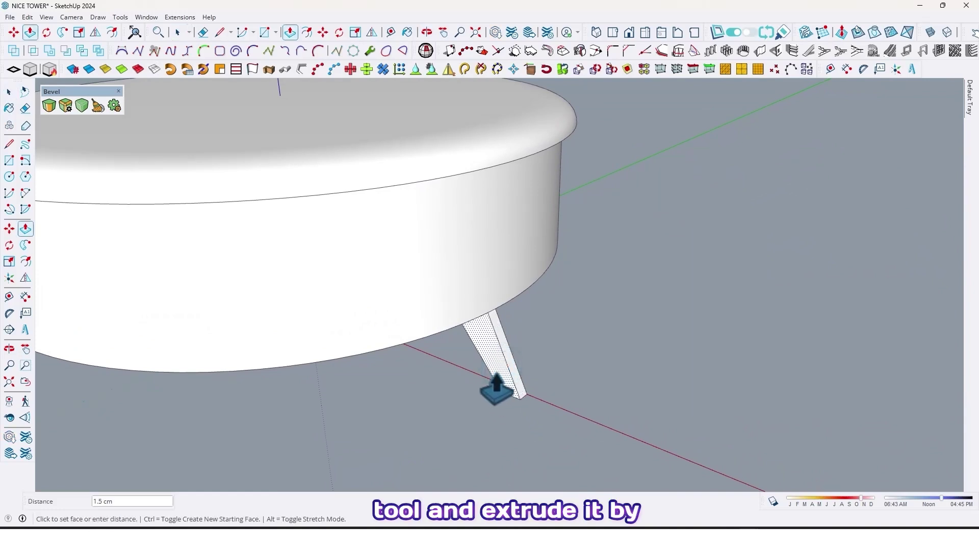
type("1")
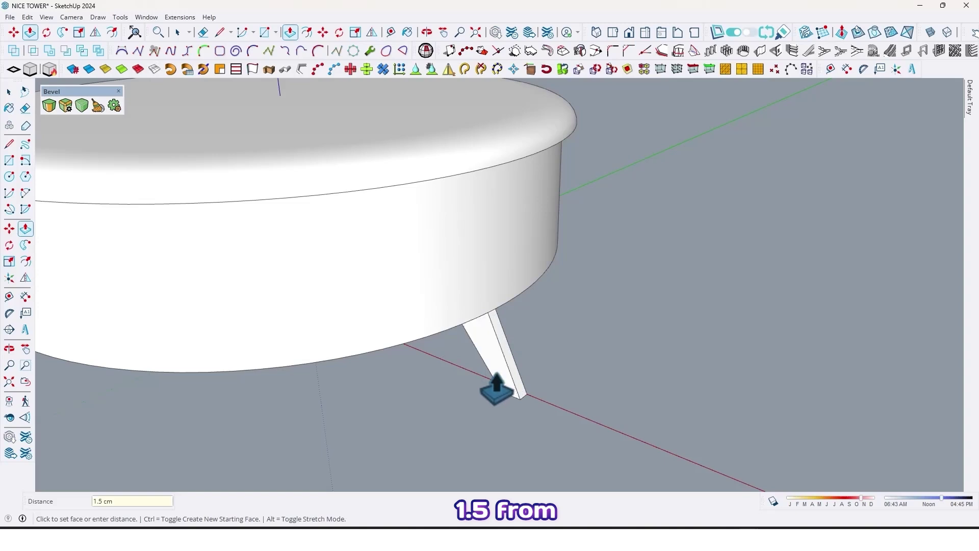
mouse_move(518, 400)
middle_mouse_down()
mouse_move(229, 352)
mouse_move(476, 388)
middle_mouse_up()
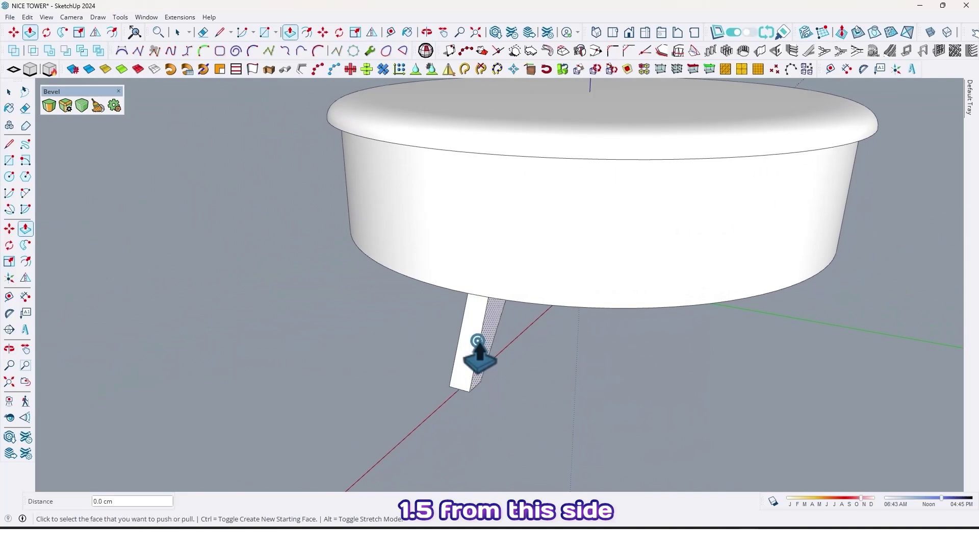
mouse_move(415, 401)
middle_mouse_down()
mouse_move(972, 276)
mouse_move(536, 343)
mouse_move(405, 345)
middle_mouse_up()
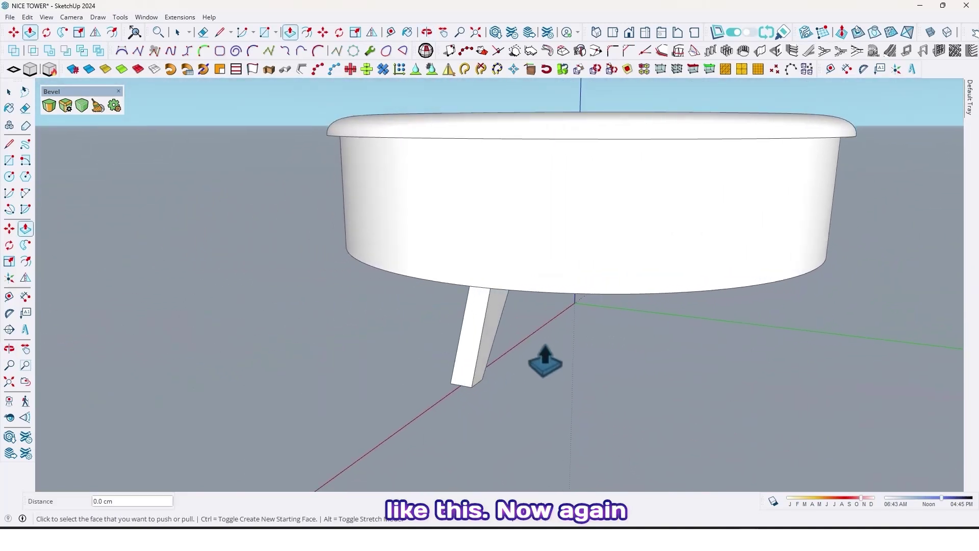
middle_click_drag(545, 361, 475, 349)
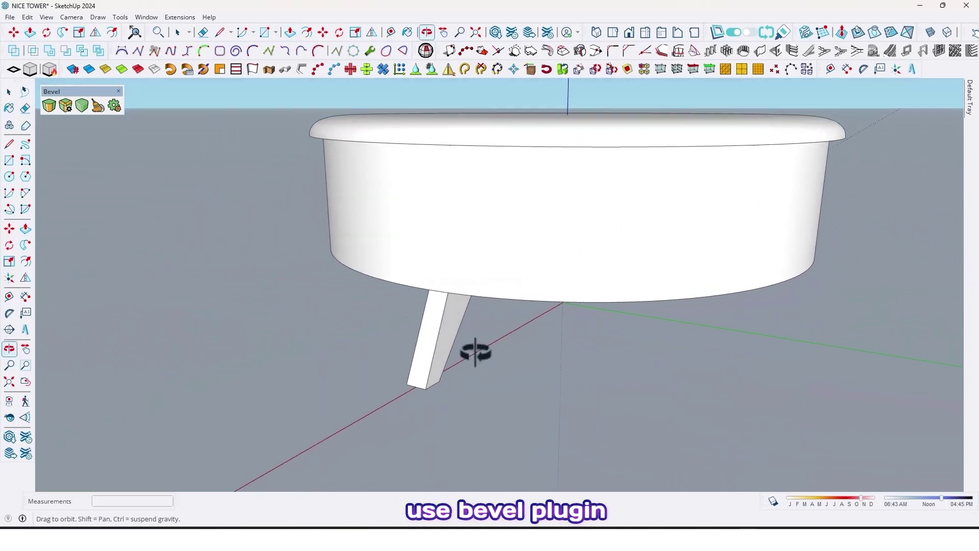
Step: Round the leg's first two long edges with the Bevel plugin
left_click(49, 105)
scroll(297, 361, "up", 1)
scroll(422, 390, "up", 1)
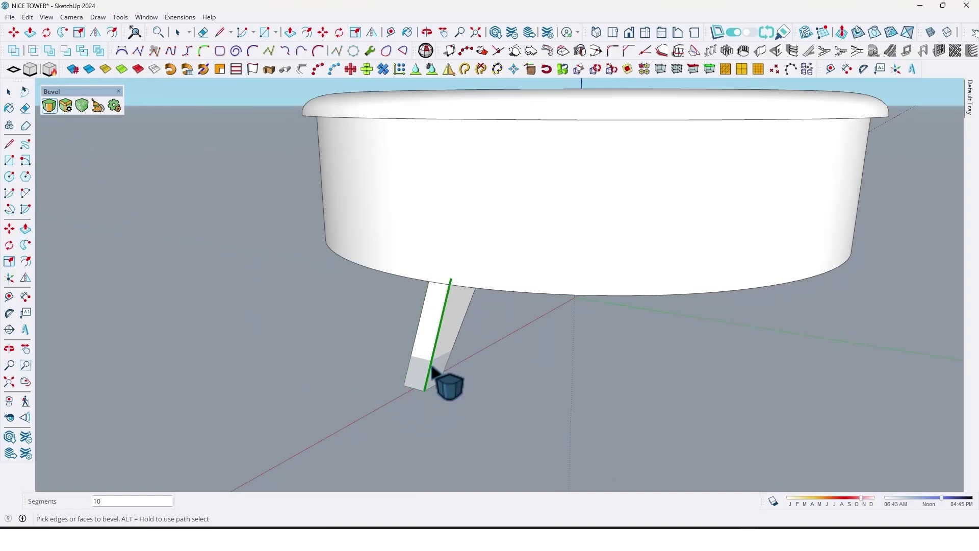
left_click(431, 367)
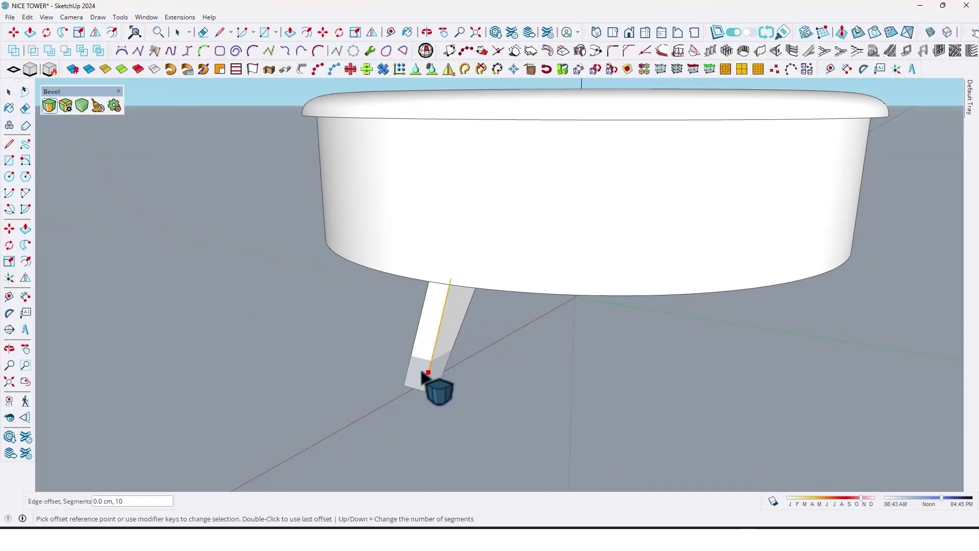
left_click(421, 374)
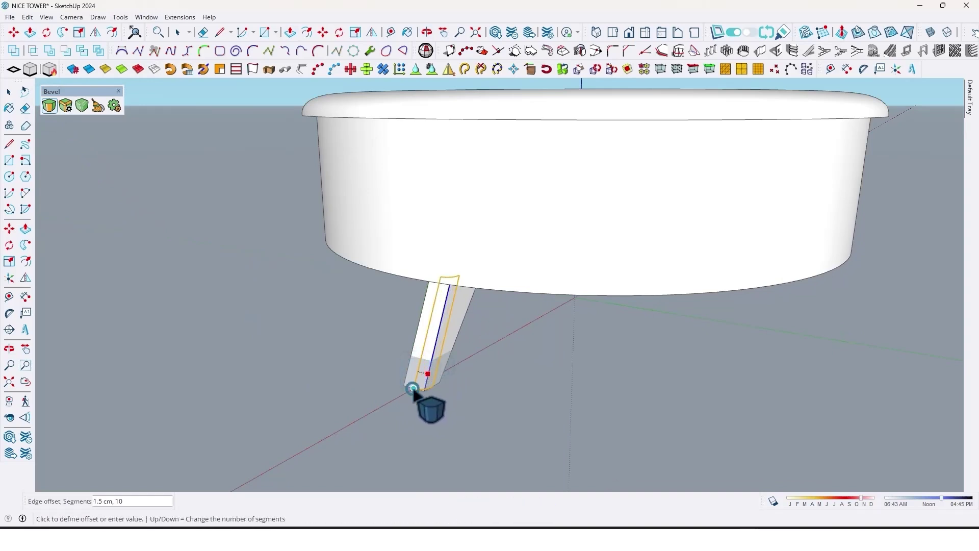
left_click(413, 389)
left_click(412, 365)
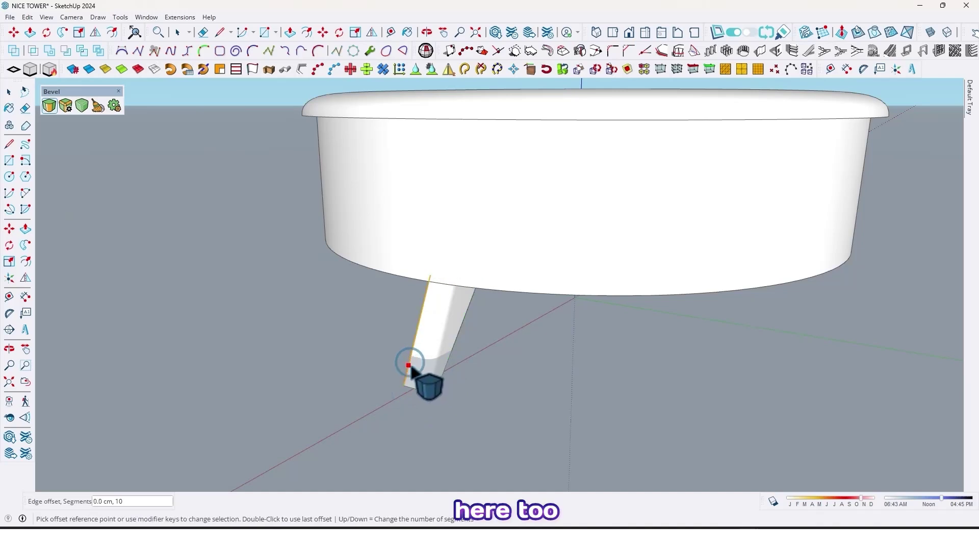
left_click(409, 365)
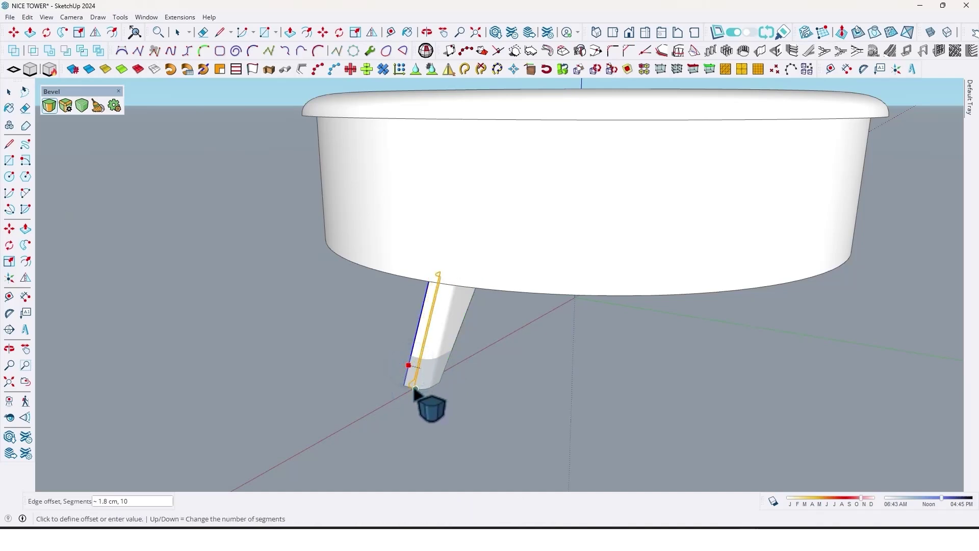
left_click(414, 388)
Step: Round the leg's remaining two long edges, working from below the table
mouse_move(486, 372)
middle_mouse_down()
mouse_move(175, 284)
mouse_move(493, 361)
mouse_move(396, 354)
mouse_move(443, 394)
middle_mouse_up()
scroll(440, 372, "up", 2)
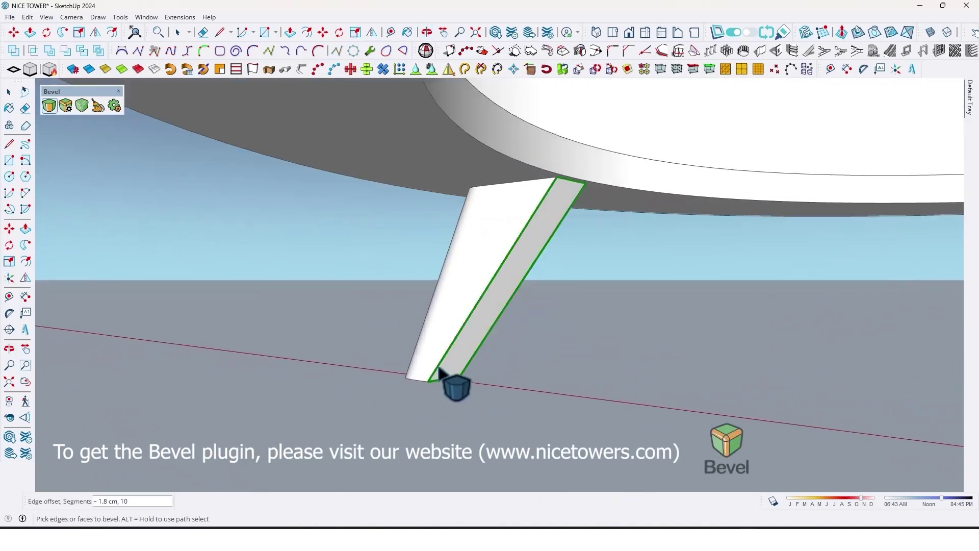
left_click(441, 370)
left_click(440, 361)
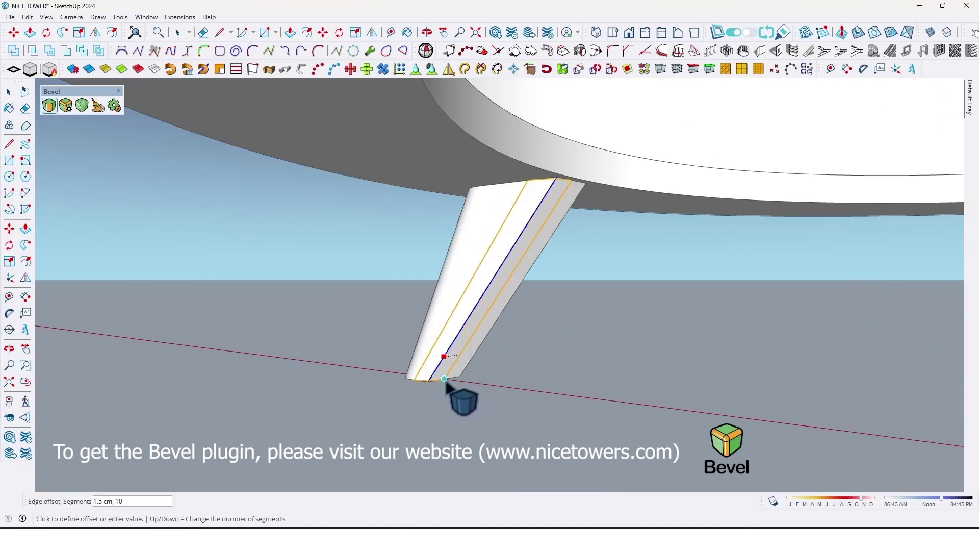
left_click(445, 379)
mouse_move(510, 361)
middle_mouse_down()
mouse_move(265, 304)
mouse_move(444, 328)
middle_mouse_up()
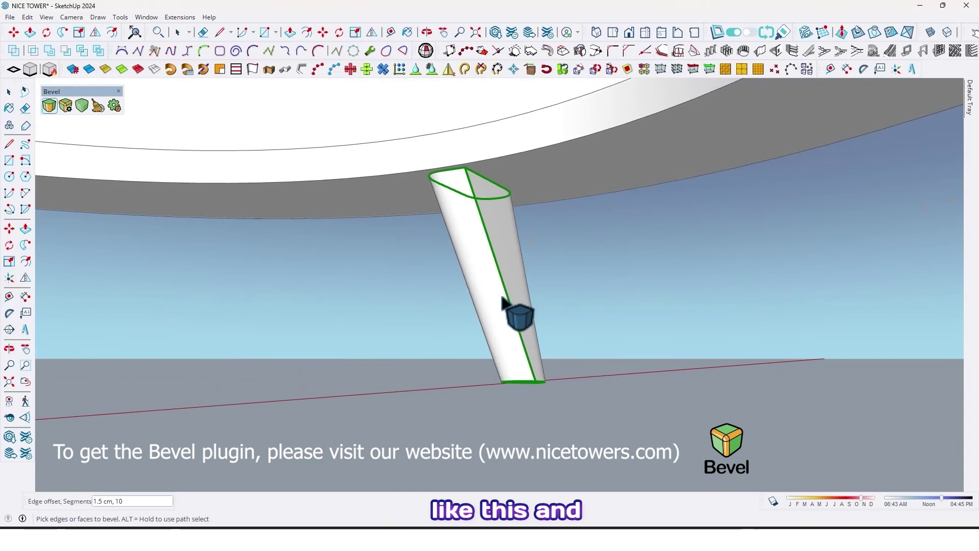
left_click(512, 308)
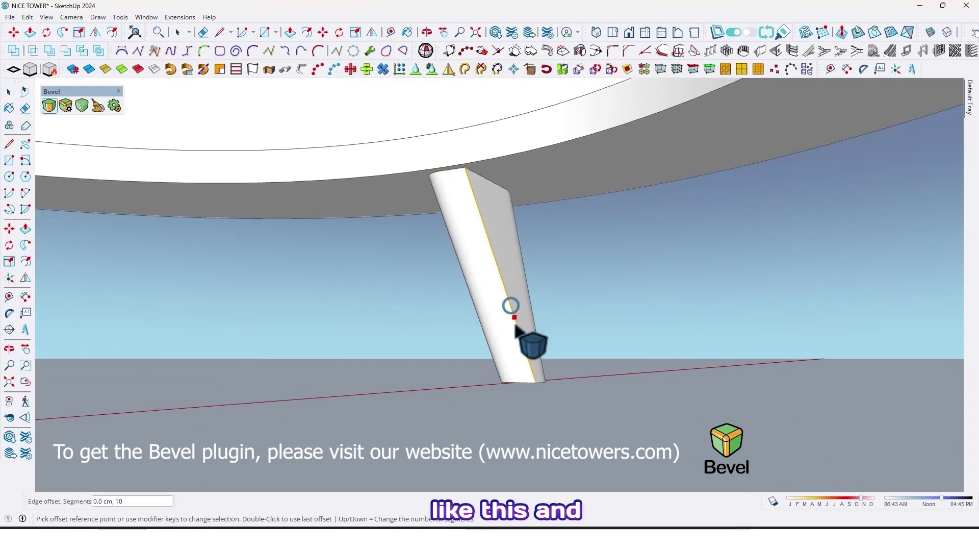
left_click(515, 384)
mouse_move(524, 396)
middle_mouse_down()
mouse_move(247, 304)
mouse_move(426, 356)
mouse_move(512, 316)
mouse_move(444, 318)
mouse_move(466, 350)
mouse_move(507, 341)
mouse_move(493, 323)
middle_mouse_up()
Step: Make the bevelled leg its own component
key("space")
scroll(507, 341, "up", 3)
left_click(491, 326)
right_click(493, 324)
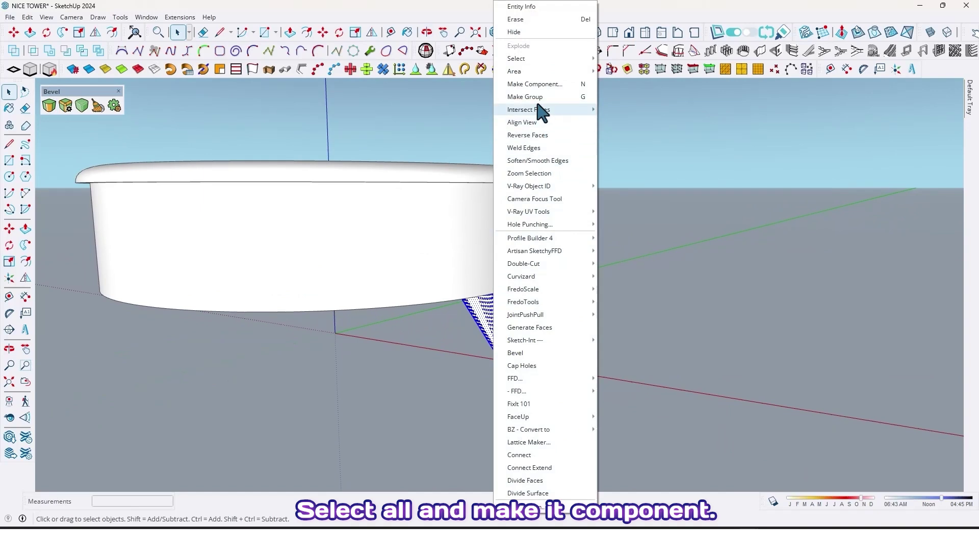
left_click(534, 84)
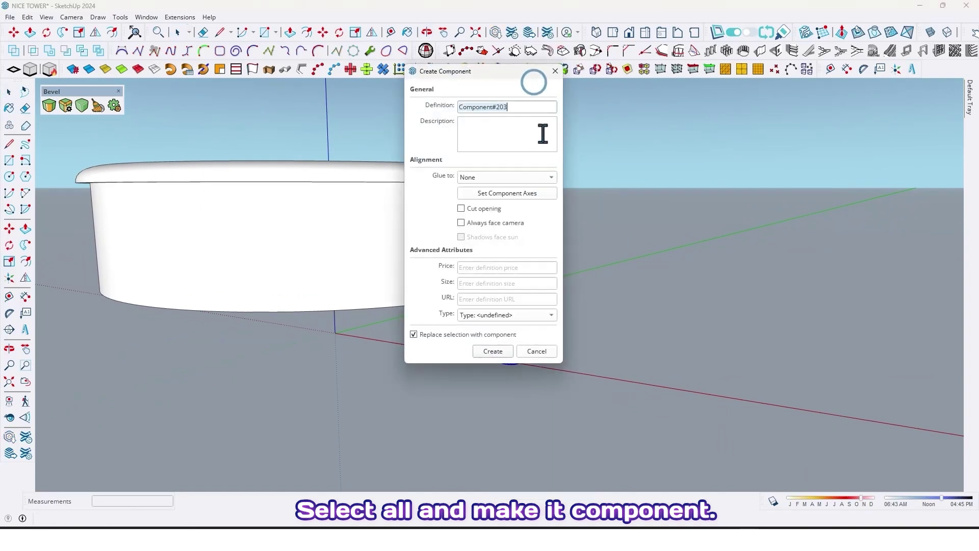
left_click(500, 352)
middle_click_drag(486, 350, 499, 324)
scroll(503, 327, "down", 2)
mouse_move(501, 327)
left_mouse_down()
mouse_move(527, 313)
mouse_move(522, 320)
left_mouse_up()
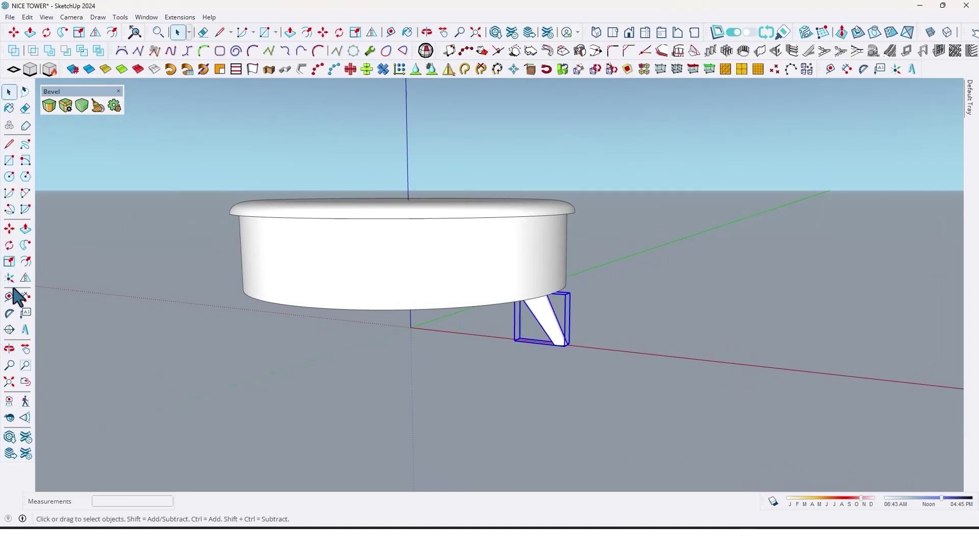
Step: Rotate-copy the leg 90° about the table's centre and array it 3x
left_click(10, 246)
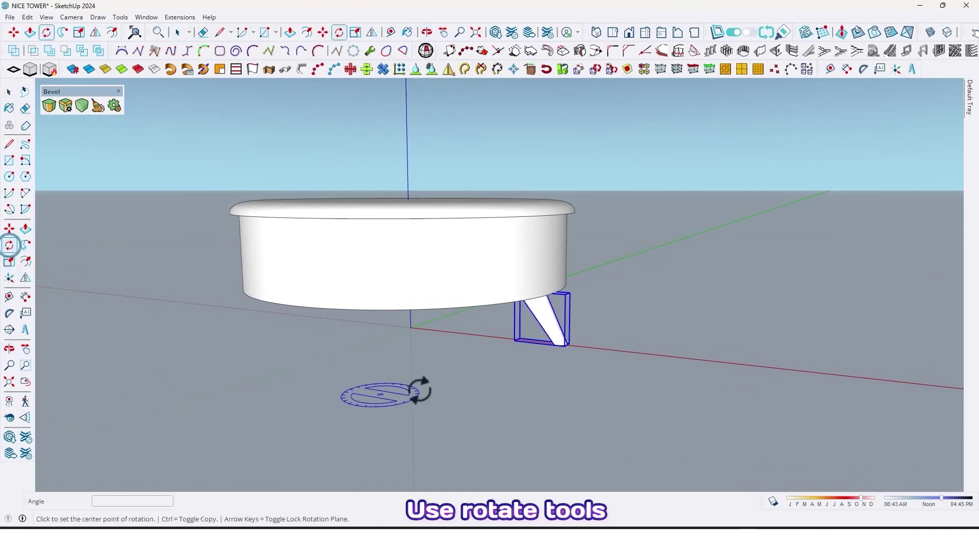
left_click(411, 327)
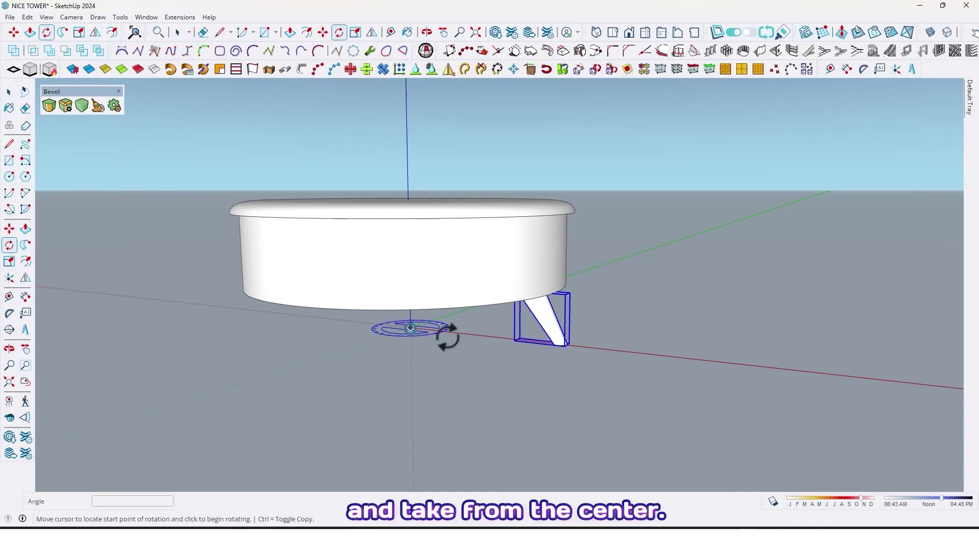
left_click(597, 348)
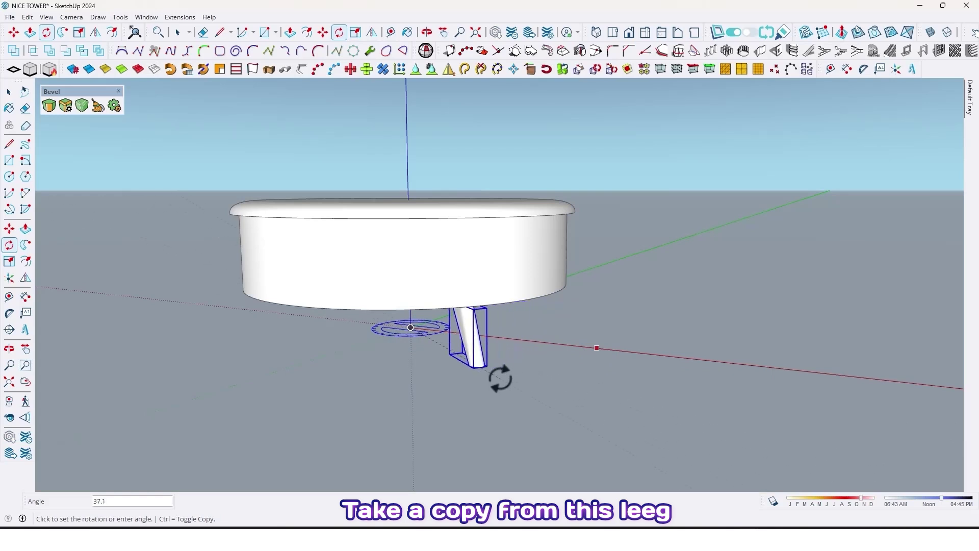
key("ctrl")
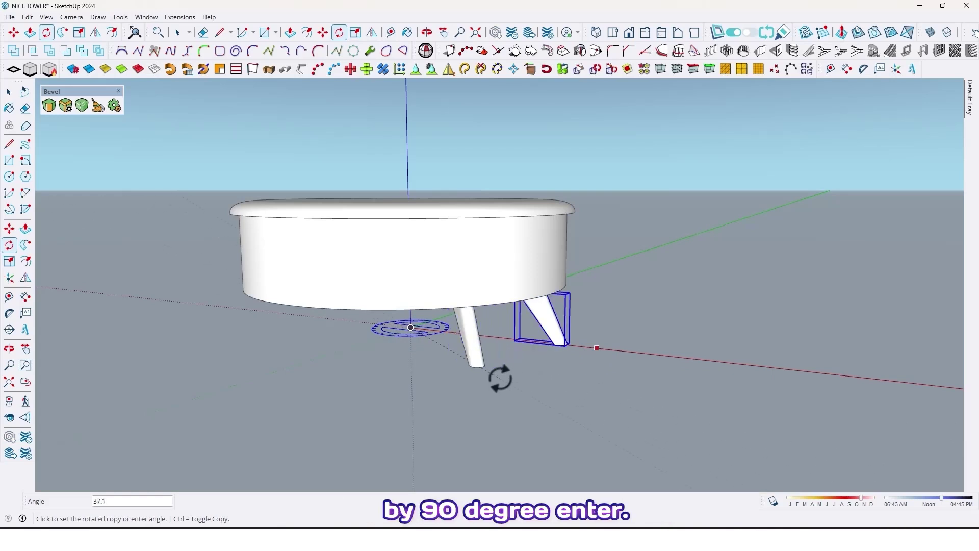
type("90")
key("Return")
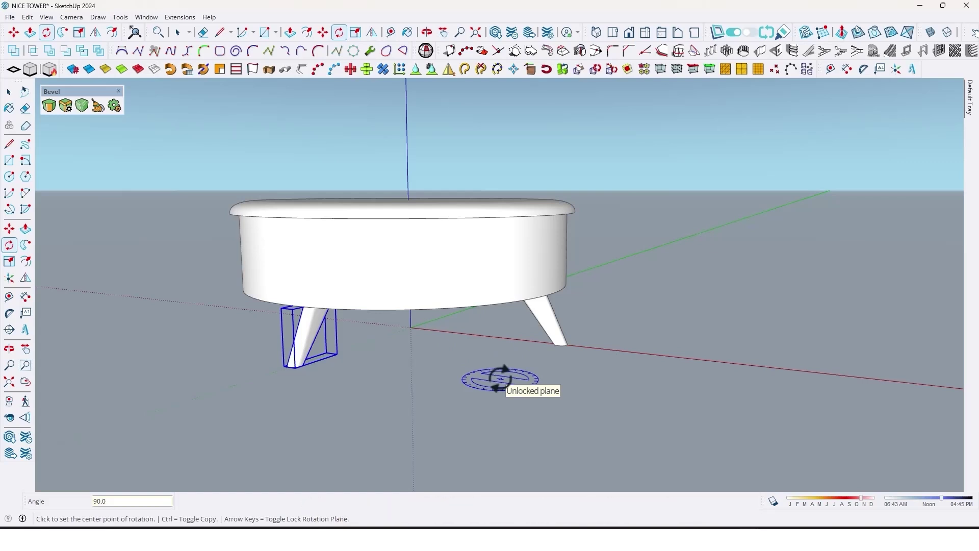
type("x")
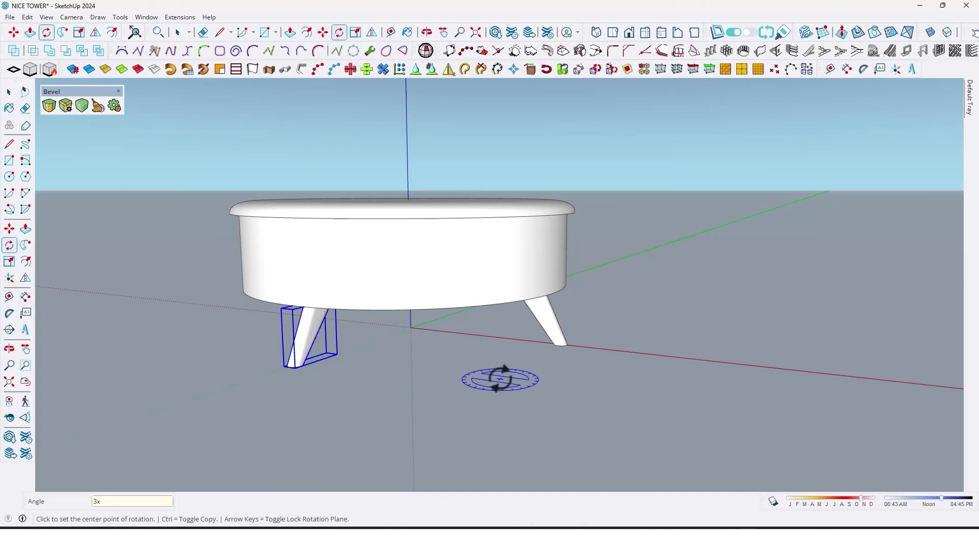
scroll(501, 378, "down", 3)
mouse_move(573, 323)
middle_mouse_down()
mouse_move(240, 262)
mouse_move(393, 341)
mouse_move(538, 397)
mouse_move(592, 390)
mouse_move(393, 398)
mouse_move(754, 346)
mouse_move(331, 311)
mouse_move(584, 280)
mouse_move(400, 350)
mouse_move(796, 350)
mouse_move(715, 335)
mouse_move(350, 344)
mouse_move(523, 350)
mouse_move(223, 396)
mouse_move(529, 382)
mouse_move(695, 328)
mouse_move(418, 381)
mouse_move(508, 409)
mouse_move(564, 376)
mouse_move(520, 390)
mouse_move(503, 335)
mouse_move(482, 346)
middle_mouse_up()
Step: Draw a vertical 3 × 18 cm rectangle on the curved side of the table base
key("space")
scroll(504, 380, "up", 3)
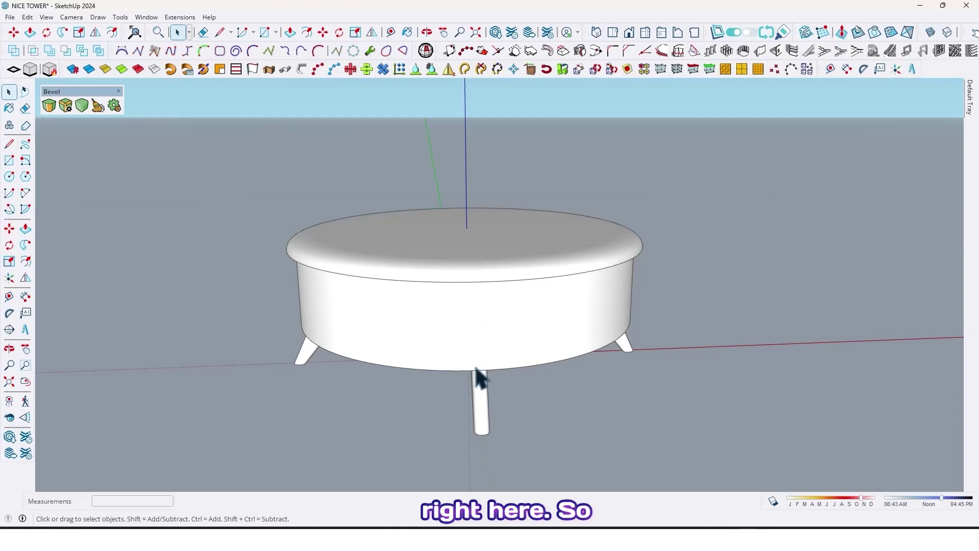
mouse_move(475, 363)
middle_mouse_down()
mouse_move(524, 383)
mouse_move(507, 350)
mouse_move(513, 356)
middle_mouse_up()
key("r")
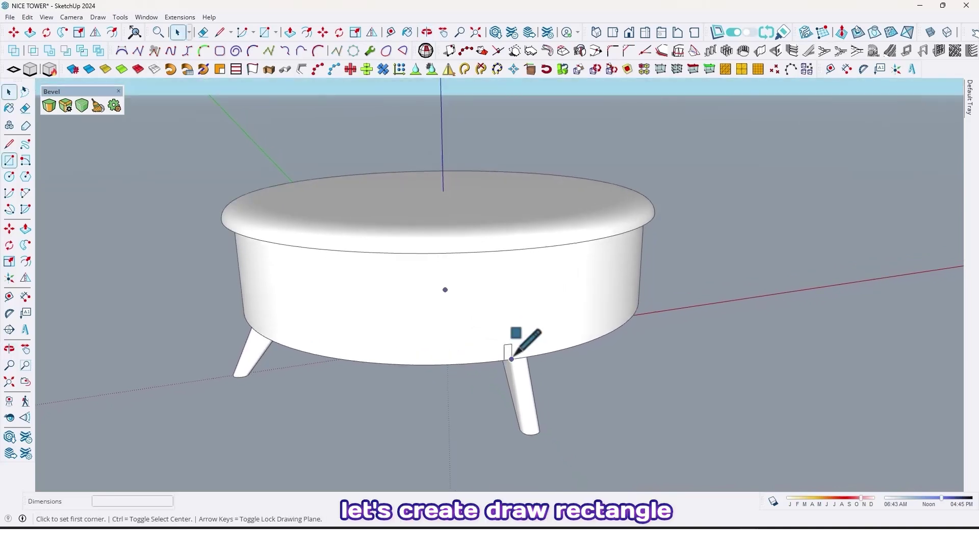
scroll(536, 357, "up", 2)
left_click(519, 358)
middle_click_drag(542, 280, 514, 241)
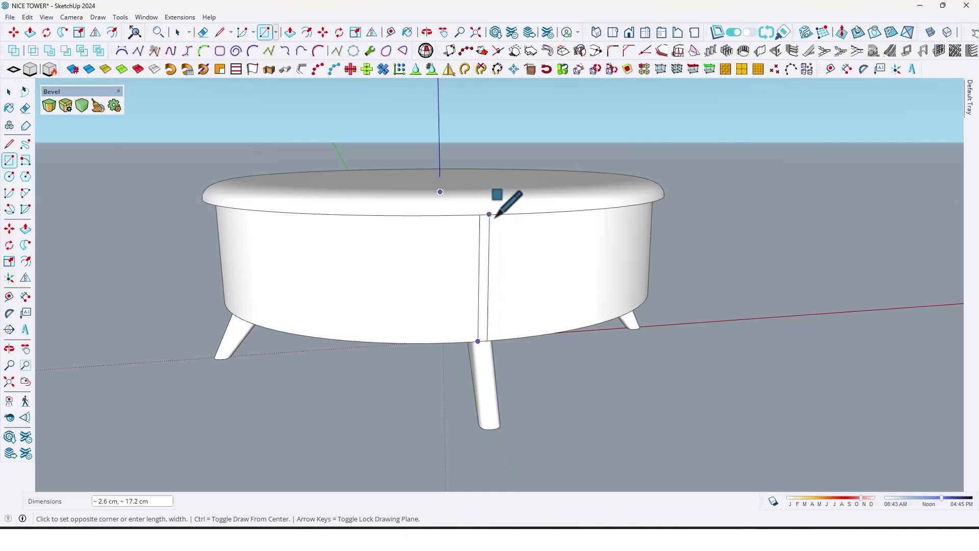
scroll(494, 220, "up", 1)
type("3,1")
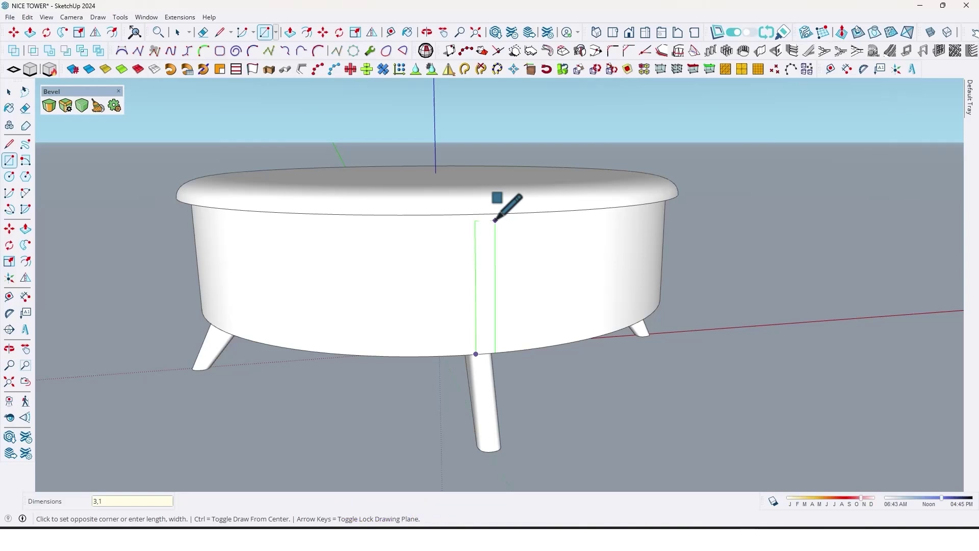
type("8")
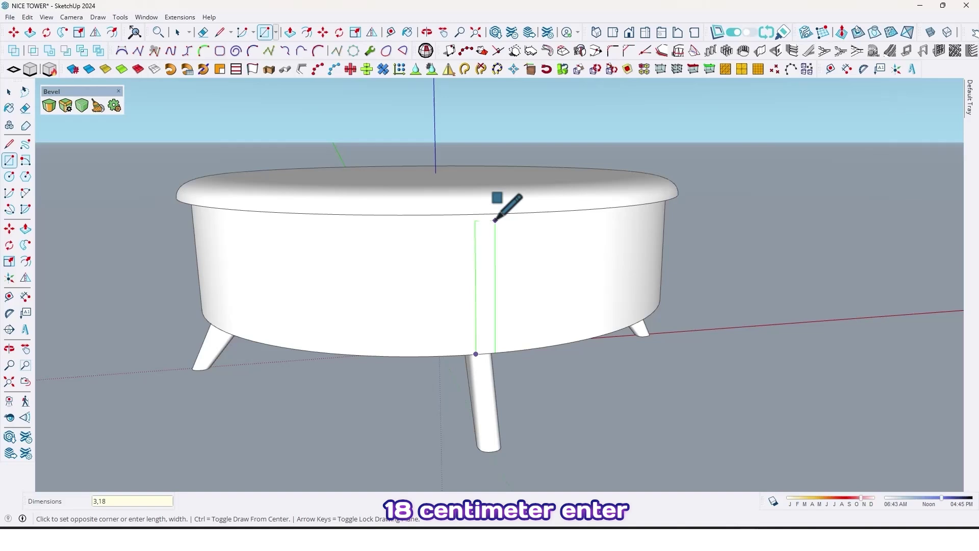
key("Return")
middle_click_drag(510, 255, 559, 346)
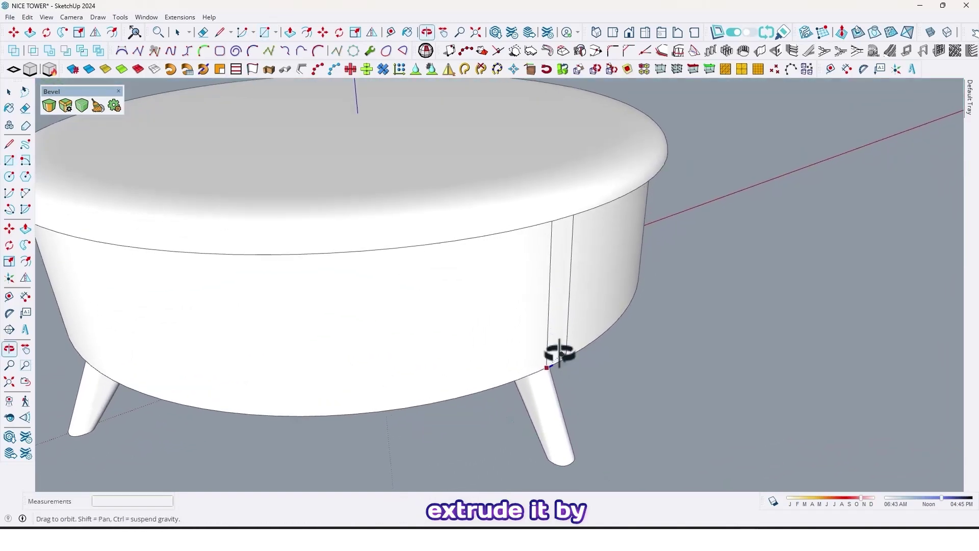
Step: Pull the thin rectangle out 1.5 cm from the side, correcting an initial 2 cm
left_click(556, 354)
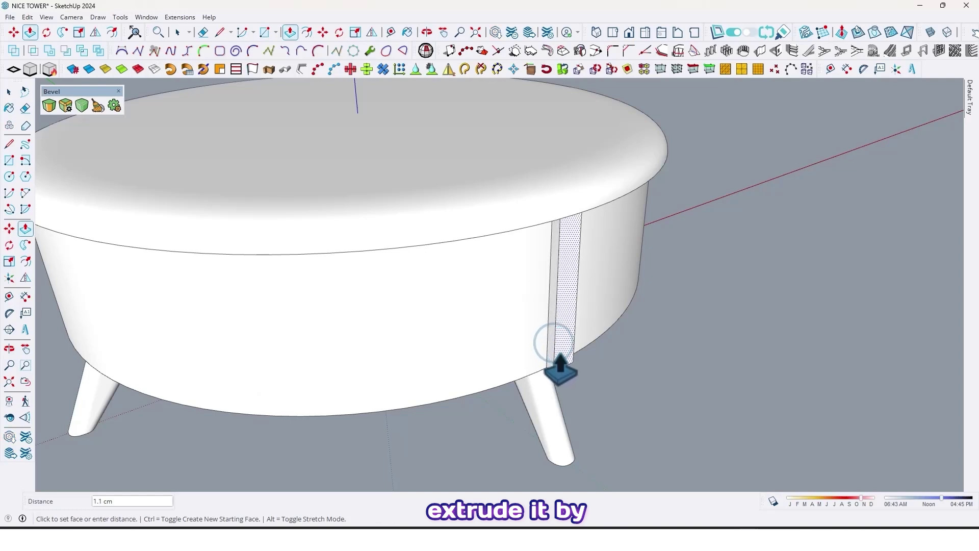
type("2")
key("Return")
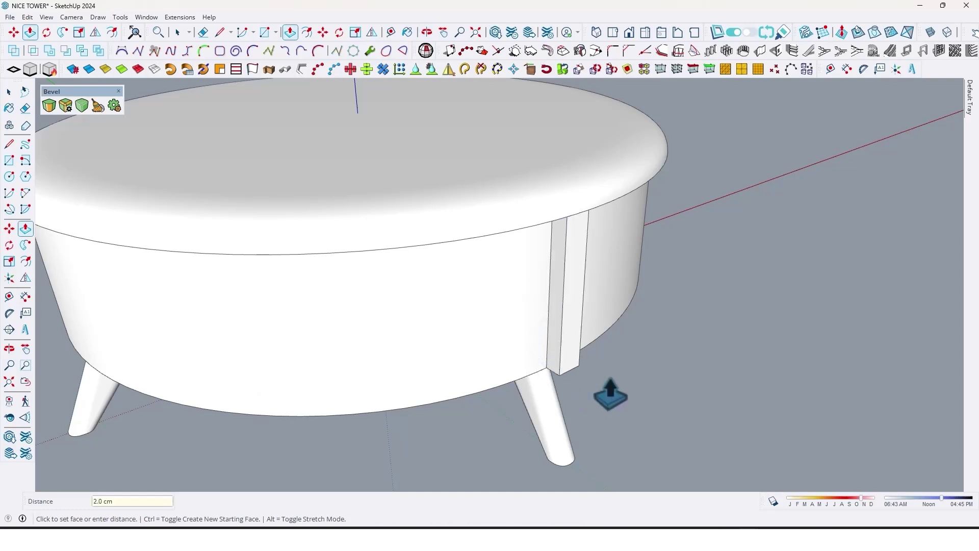
mouse_move(610, 395)
middle_mouse_down()
mouse_move(407, 295)
mouse_move(165, 280)
mouse_move(258, 306)
mouse_move(542, 306)
mouse_move(728, 335)
mouse_move(678, 356)
middle_mouse_up()
type("1.5")
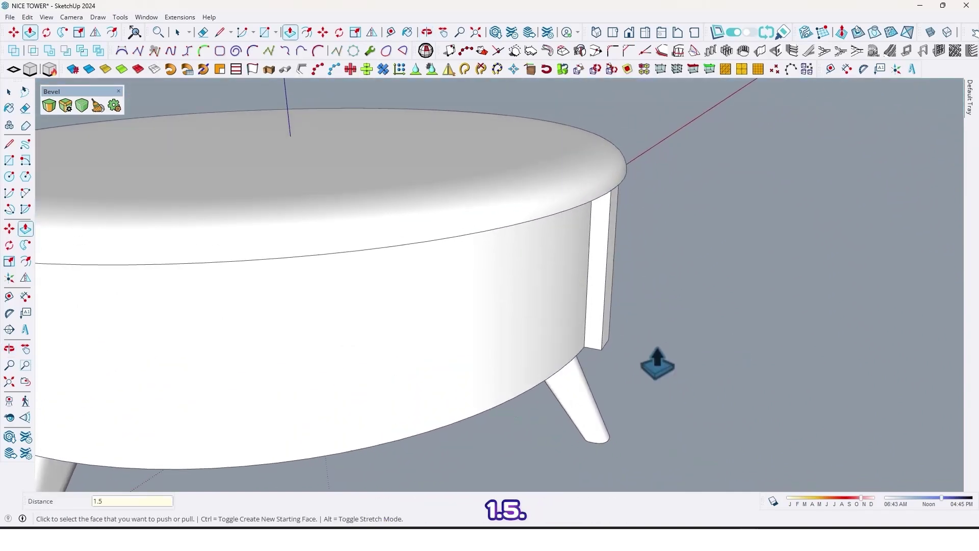
key("Return")
mouse_move(639, 361)
middle_mouse_down()
mouse_move(634, 321)
mouse_move(323, 313)
mouse_move(438, 357)
mouse_move(279, 304)
mouse_move(408, 323)
middle_mouse_up()
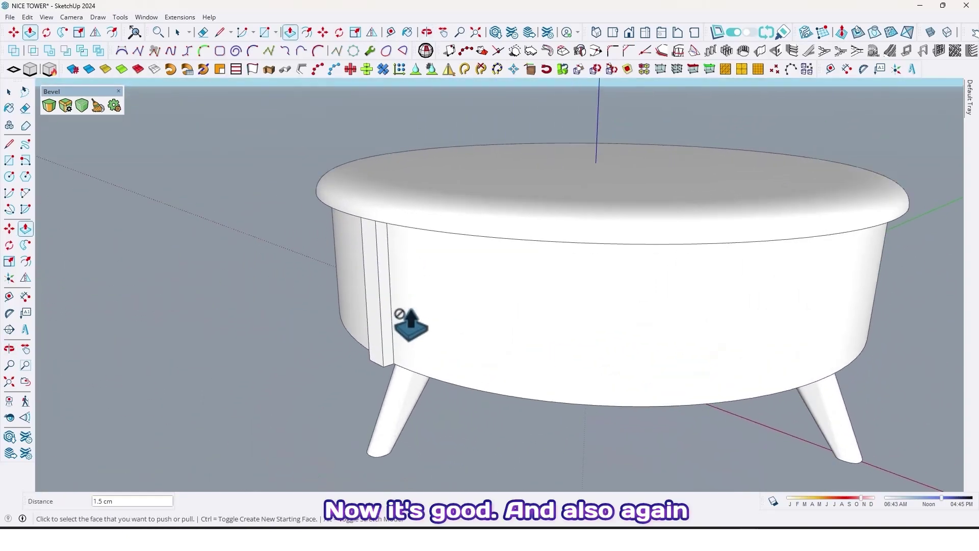
scroll(184, 168, "up", 1)
Step: Fillet both vertical slat edges with a 1.5 cm offset and 10 segments
left_click(49, 105)
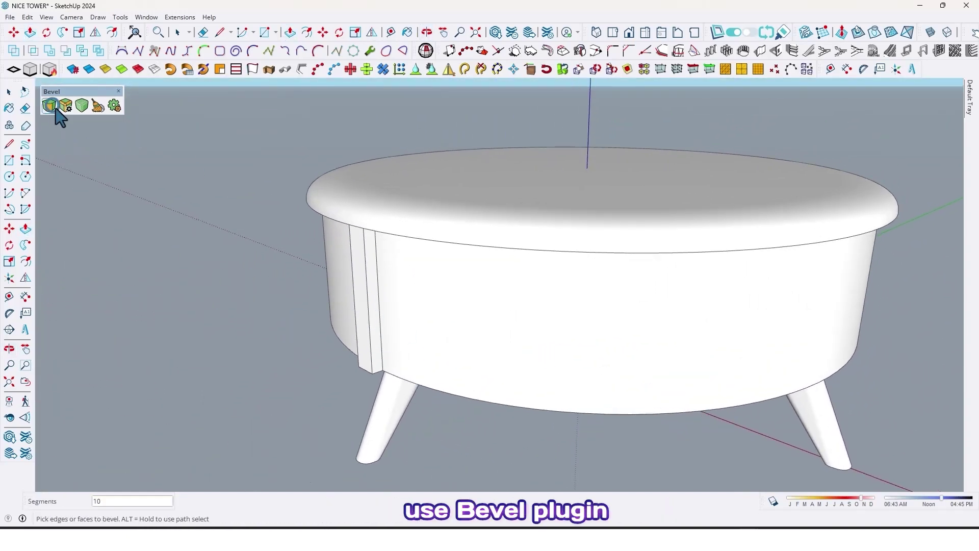
scroll(376, 314, "up", 1)
scroll(376, 316, "up", 1)
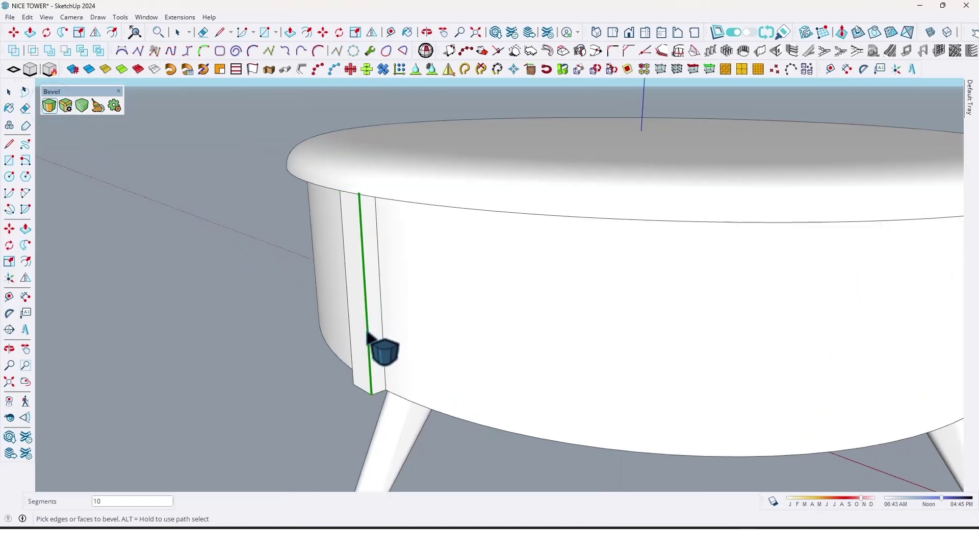
left_click(369, 330)
left_click(368, 331)
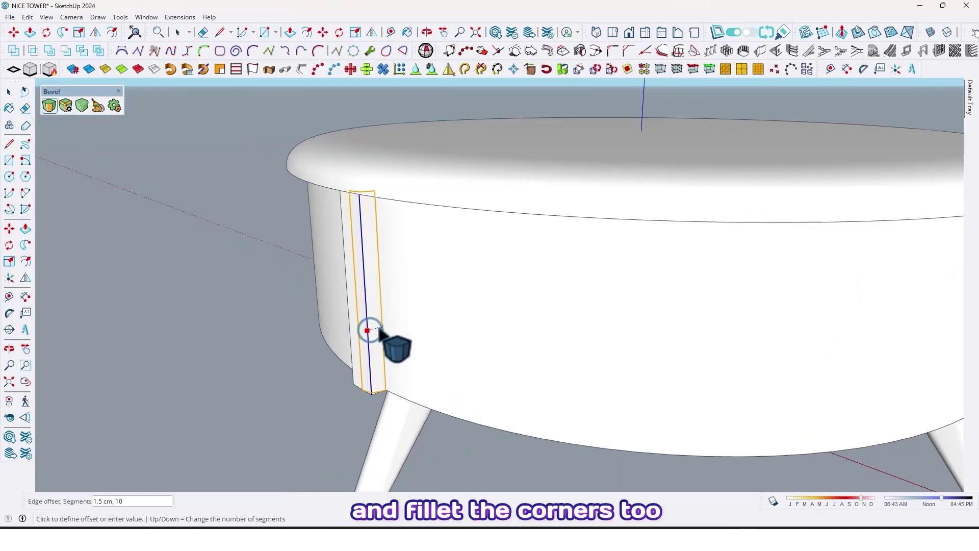
left_click(376, 332)
mouse_move(316, 360)
middle_mouse_down()
mouse_move(666, 324)
mouse_move(513, 407)
mouse_move(528, 368)
middle_mouse_up()
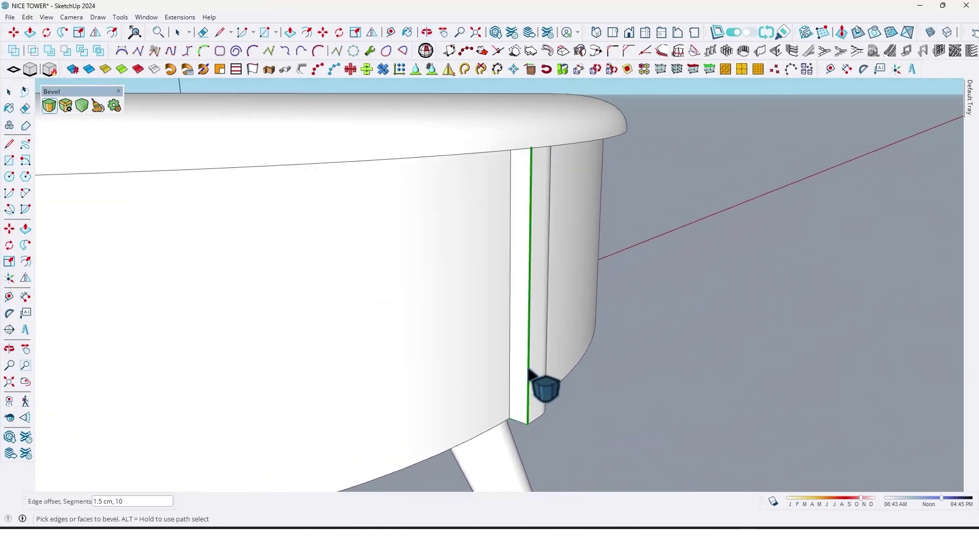
left_click(528, 369)
left_click(528, 368)
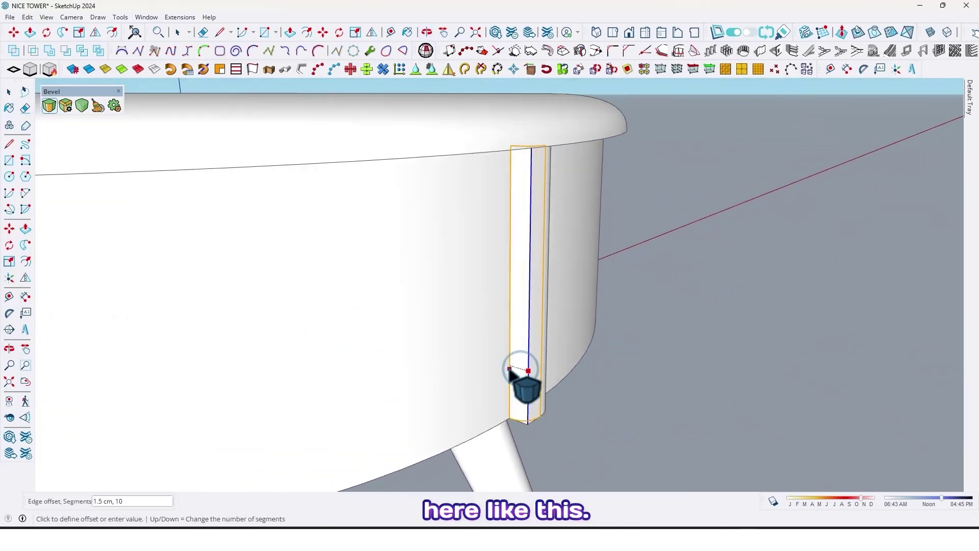
left_click(511, 371)
mouse_move(525, 373)
middle_mouse_down()
mouse_move(561, 351)
mouse_move(381, 331)
mouse_move(378, 501)
mouse_move(445, 359)
mouse_move(623, 273)
mouse_move(495, 365)
mouse_move(409, 342)
middle_mouse_up()
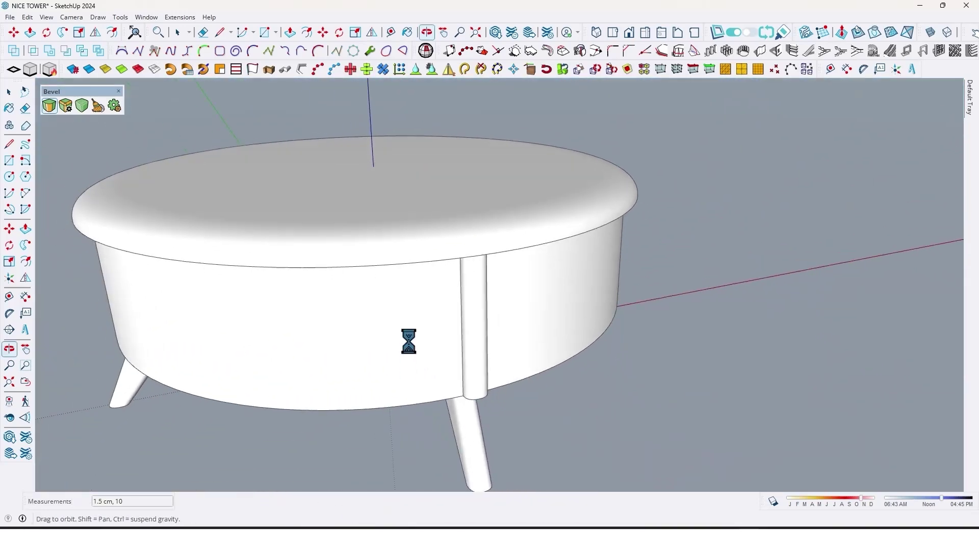
scroll(466, 329, "down", 3)
key("space")
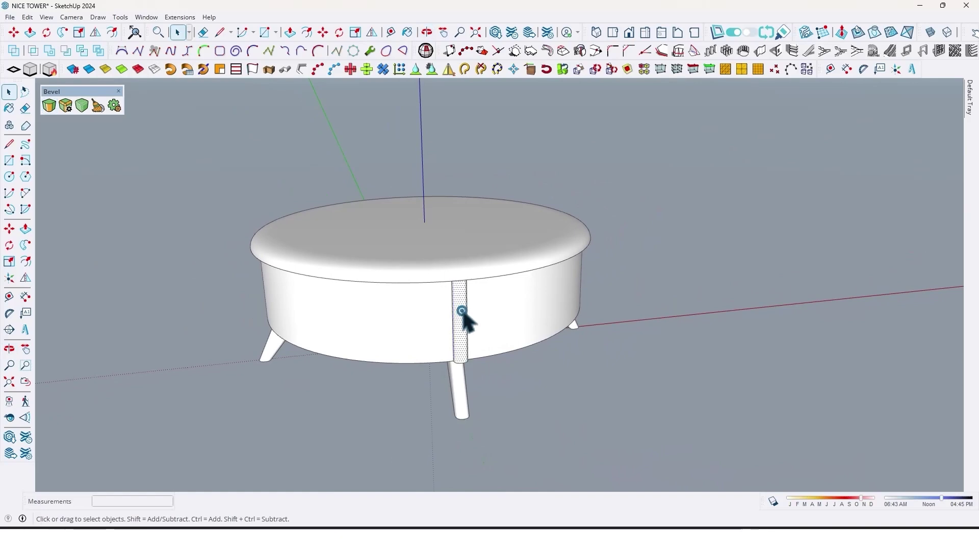
Step: Make the rounded slat a component and orbit so it faces the front
triple_click(462, 311)
right_click(460, 316)
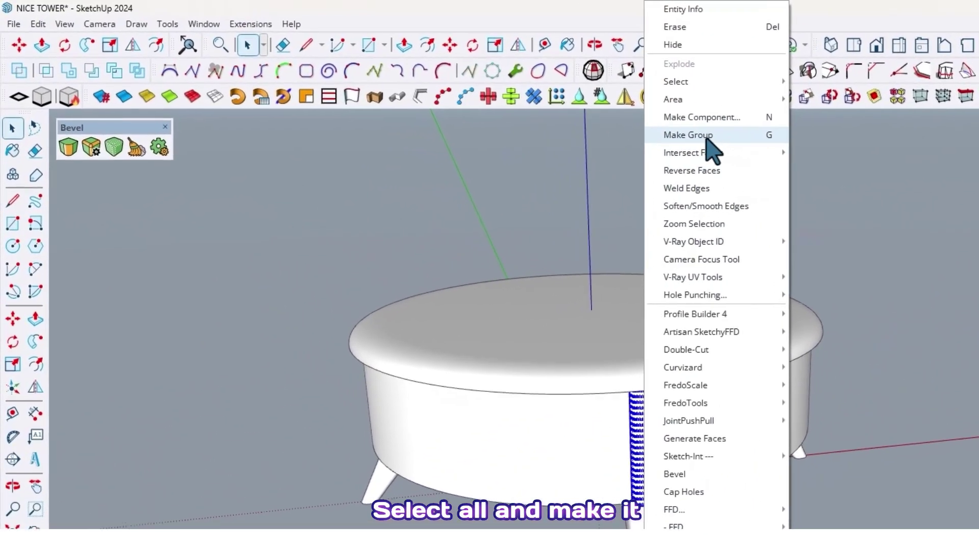
left_click(715, 117)
left_click(697, 494)
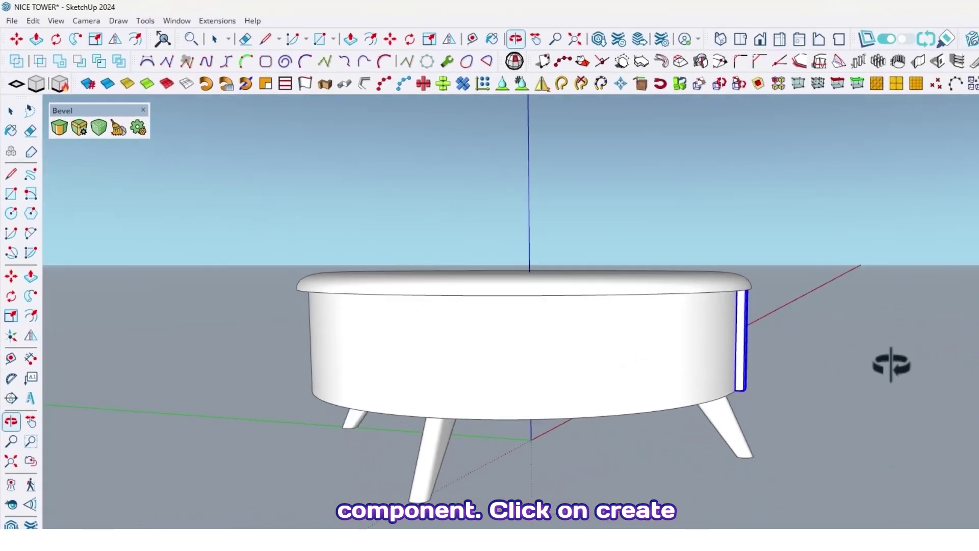
middle_click_drag(892, 361, 339, 339)
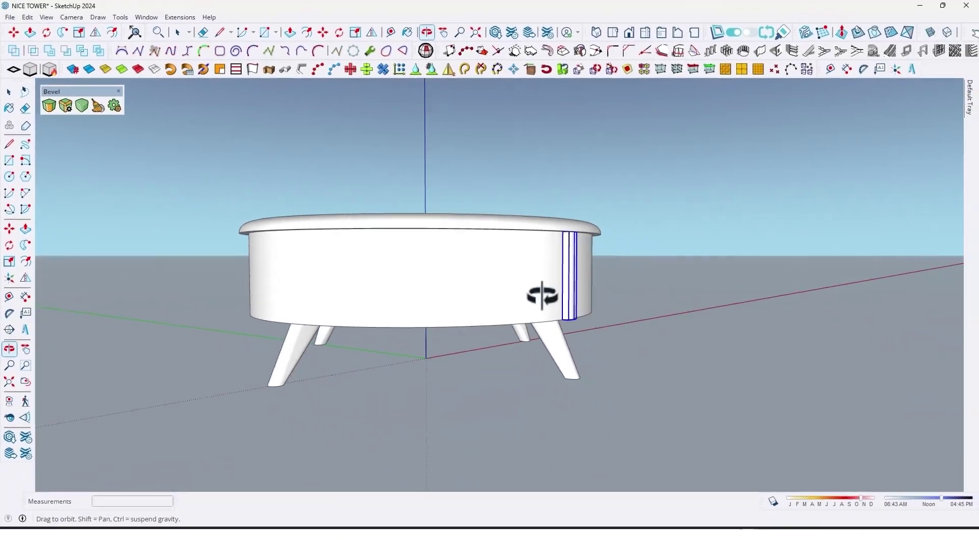
mouse_move(387, 365)
middle_mouse_down()
mouse_move(459, 312)
mouse_move(449, 285)
mouse_move(448, 304)
mouse_move(503, 313)
mouse_move(448, 269)
middle_mouse_up()
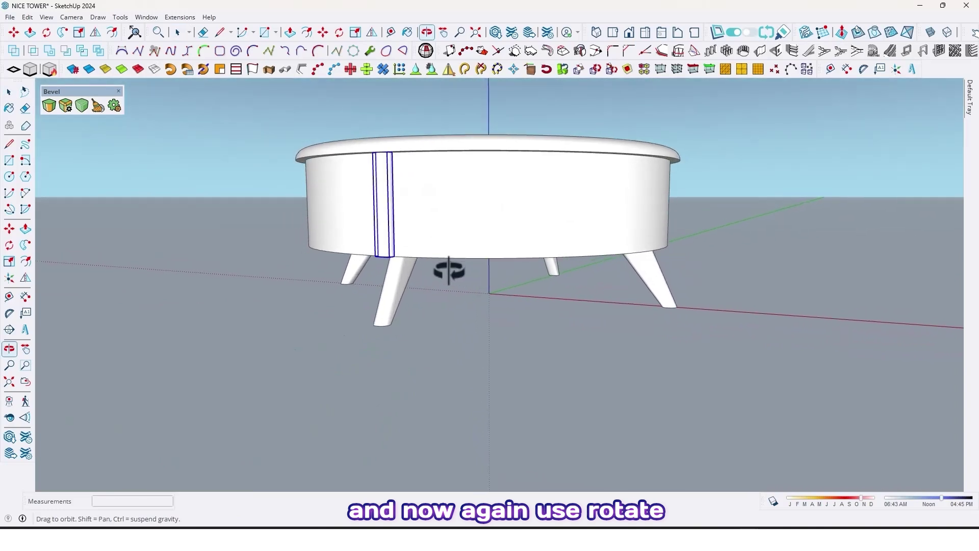
Step: Rotate-copy the slat 5° around the table centre
left_click(9, 246)
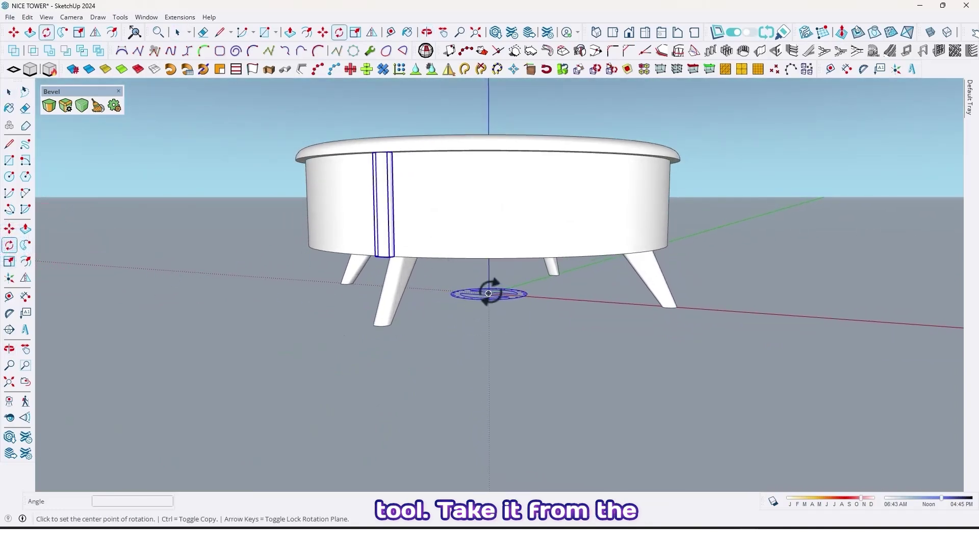
left_click(725, 315)
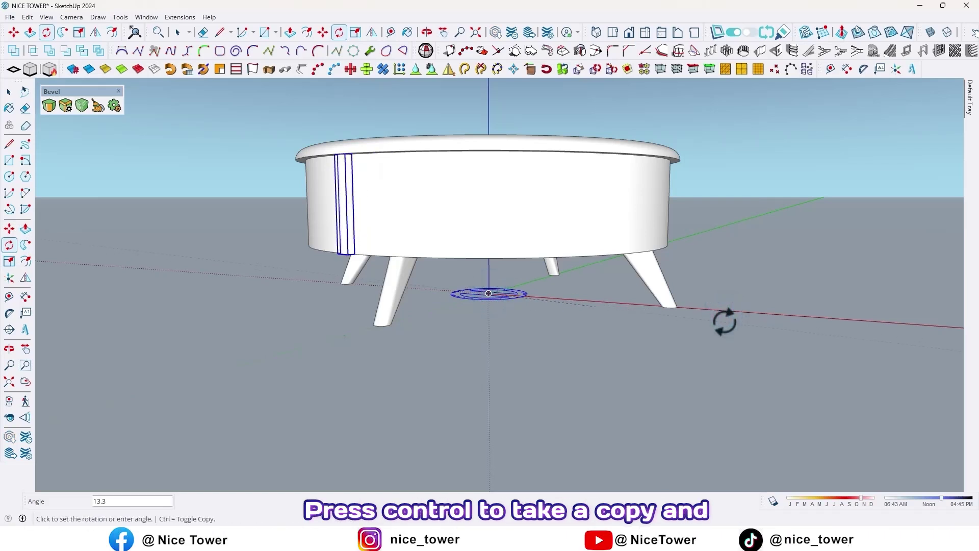
key("ctrl")
type("5")
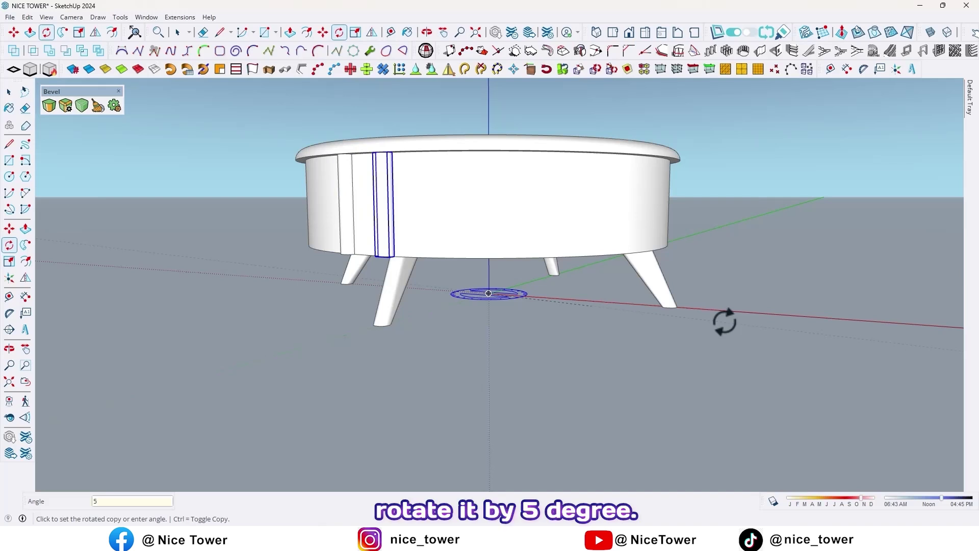
key("Return")
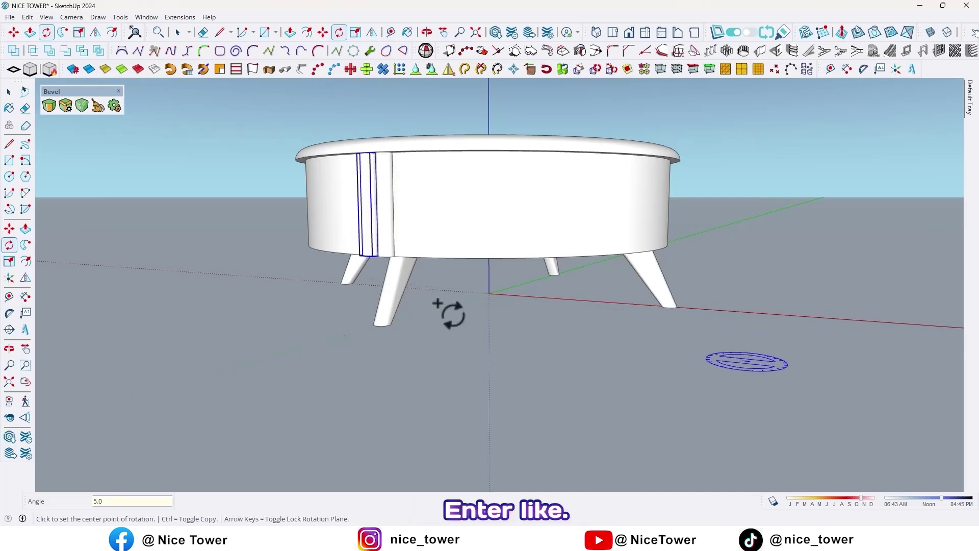
middle_click_drag(448, 313, 550, 371)
scroll(471, 285, "up", 2)
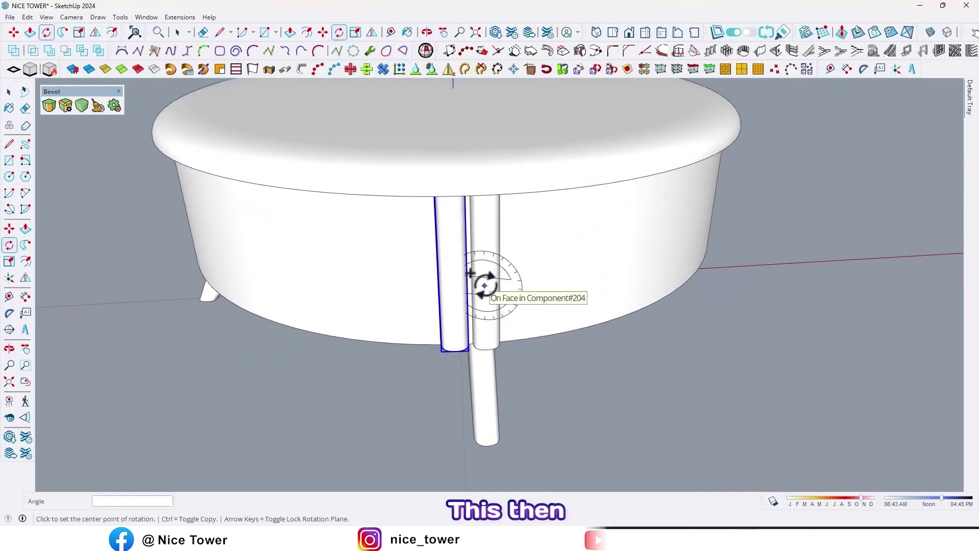
scroll(483, 286, "up", 2)
scroll(484, 285, "down", 3)
scroll(510, 298, "down", 2)
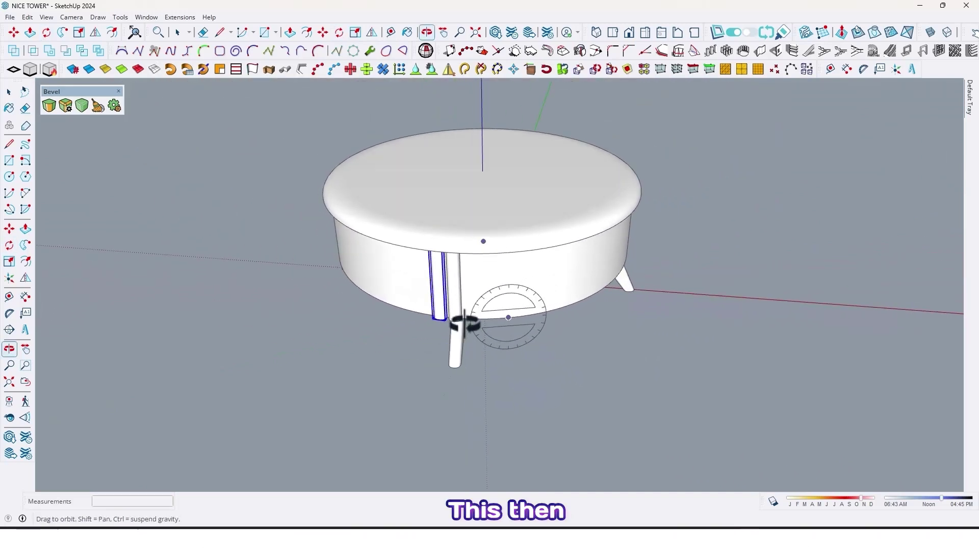
left_click_drag(464, 324, 458, 321)
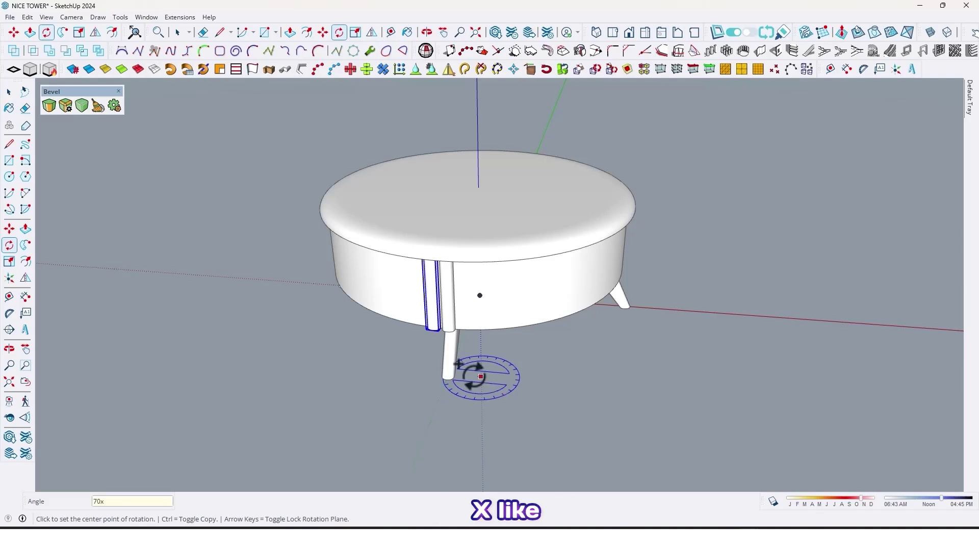
Step: Array the slat copy 71x around the base and check it from eye level
key("Return")
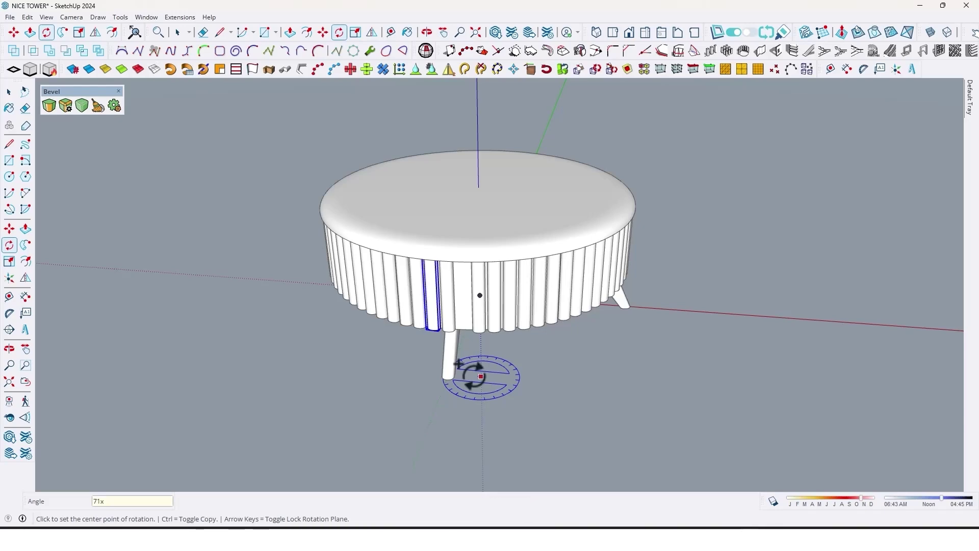
mouse_move(498, 375)
middle_mouse_down()
mouse_move(629, 338)
mouse_move(527, 295)
mouse_move(512, 352)
middle_mouse_up()
key("space")
mouse_move(489, 290)
middle_mouse_down()
mouse_move(236, 188)
mouse_move(311, 131)
mouse_move(402, 214)
mouse_move(356, 313)
mouse_move(452, 291)
mouse_move(627, 280)
mouse_move(574, 331)
mouse_move(236, 289)
mouse_move(573, 291)
mouse_move(472, 291)
mouse_move(460, 333)
middle_mouse_up()
scroll(461, 343, "up", 1)
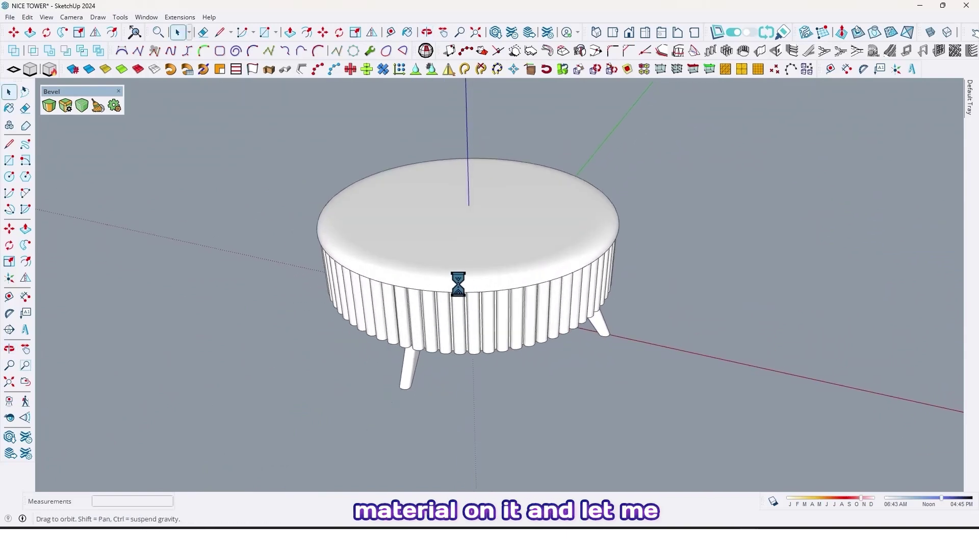
Step: Select the whole fluted table and move it 200 away from the origin
scroll(462, 276, "down", 2)
scroll(617, 224, "down", 2)
left_click_drag(464, 118, 731, 344)
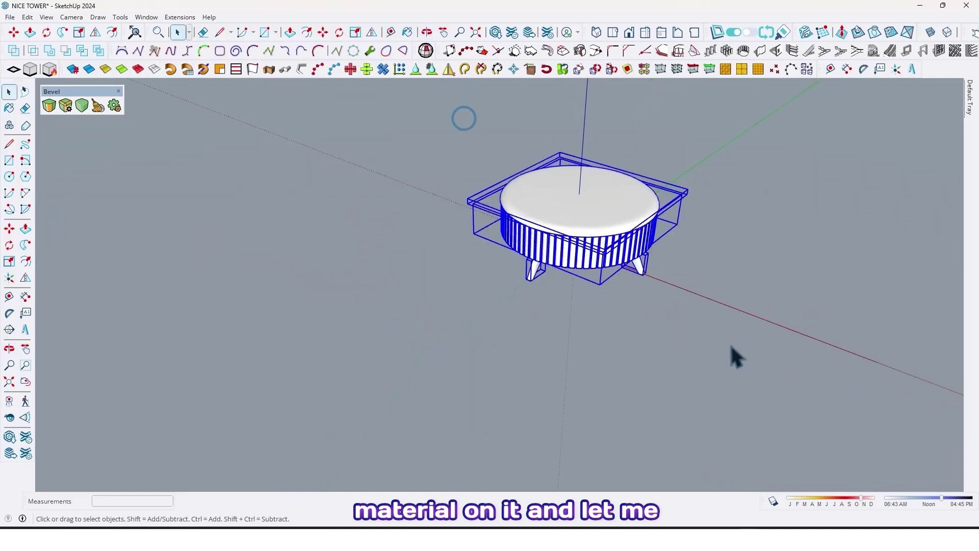
key("m")
left_click(707, 317)
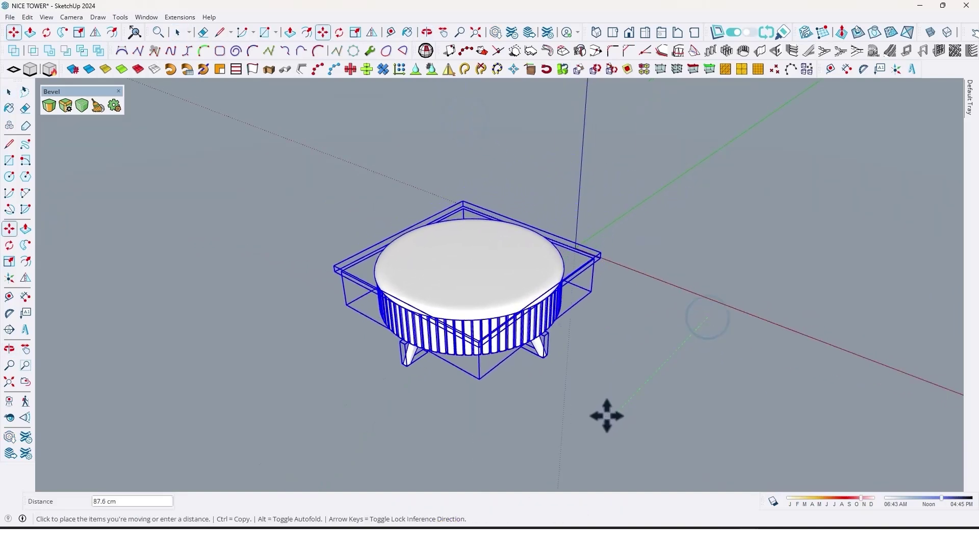
type("0")
key("Return")
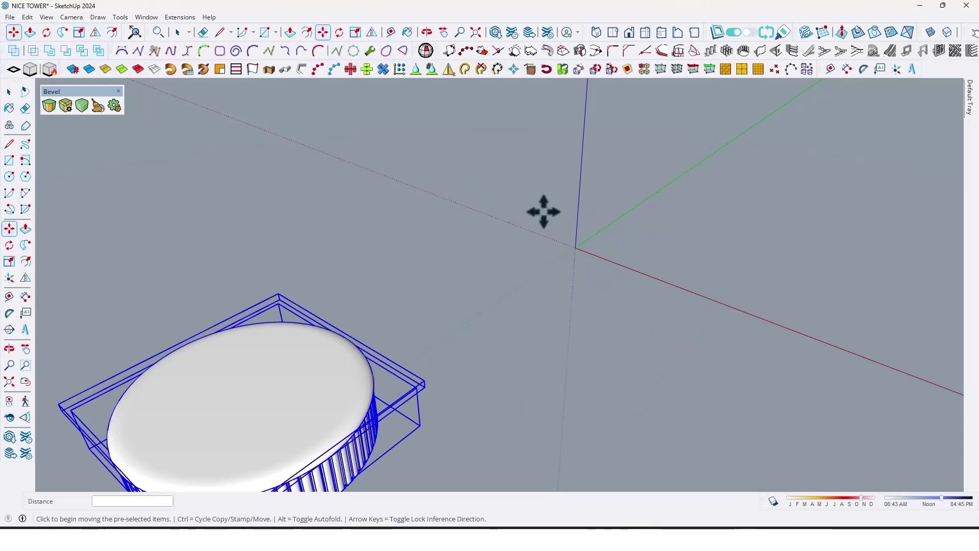
scroll(543, 212, "down", 3)
middle_click_drag(543, 226, 551, 248)
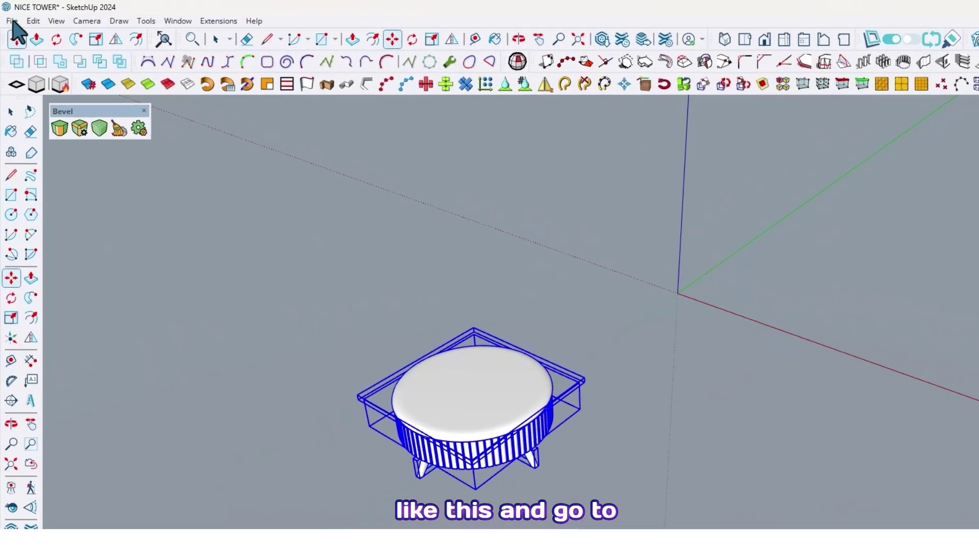
Step: Open the Edit menu and orbit to view both tables side by side
left_click(34, 21)
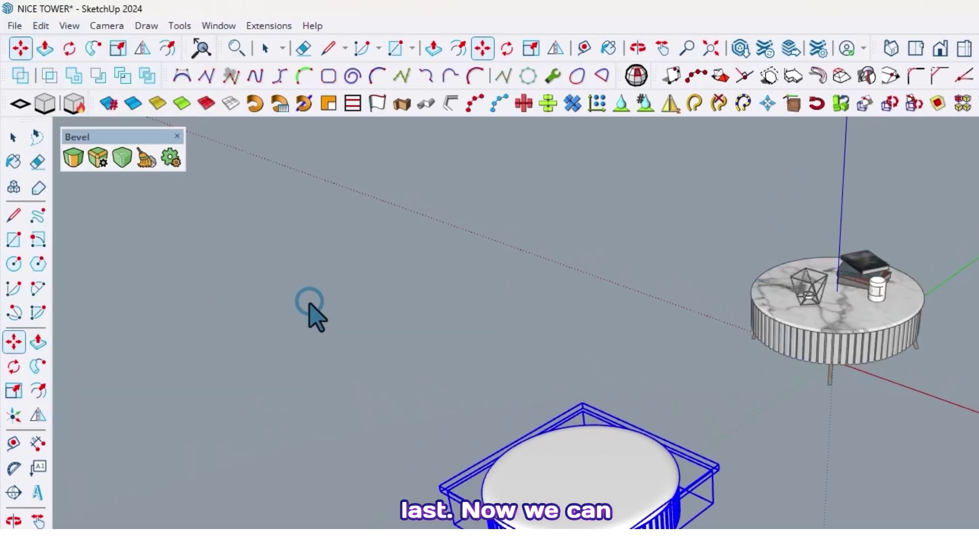
scroll(847, 357, "up", 2)
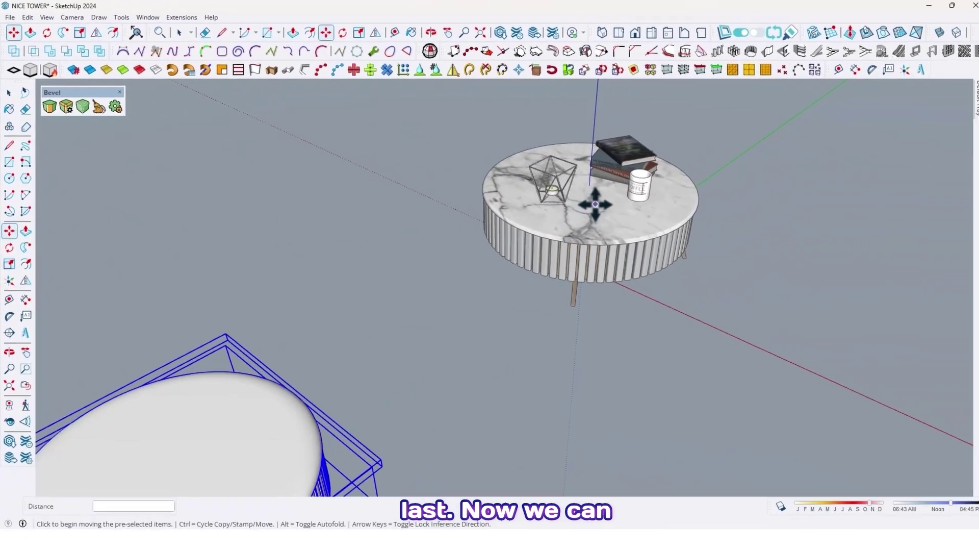
middle_click_drag(578, 227, 597, 196)
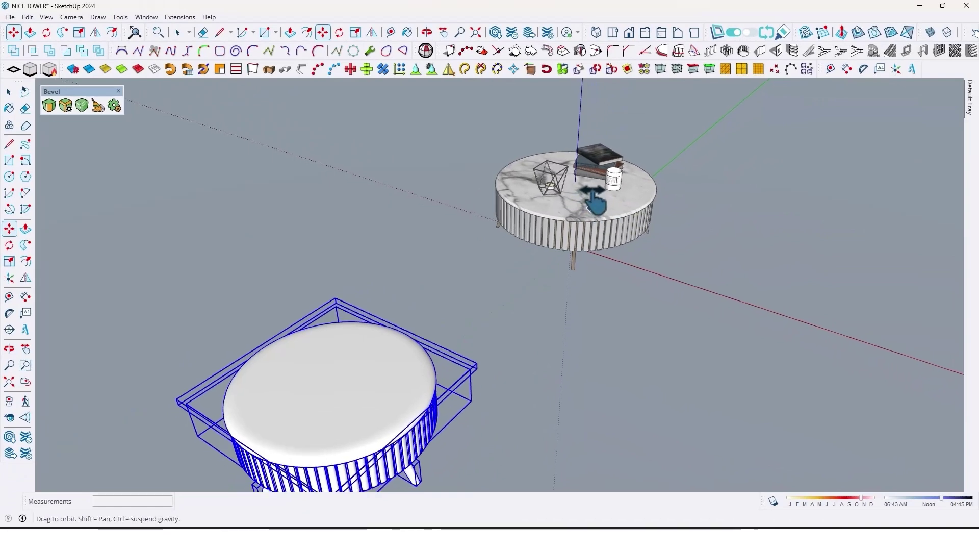
key("m")
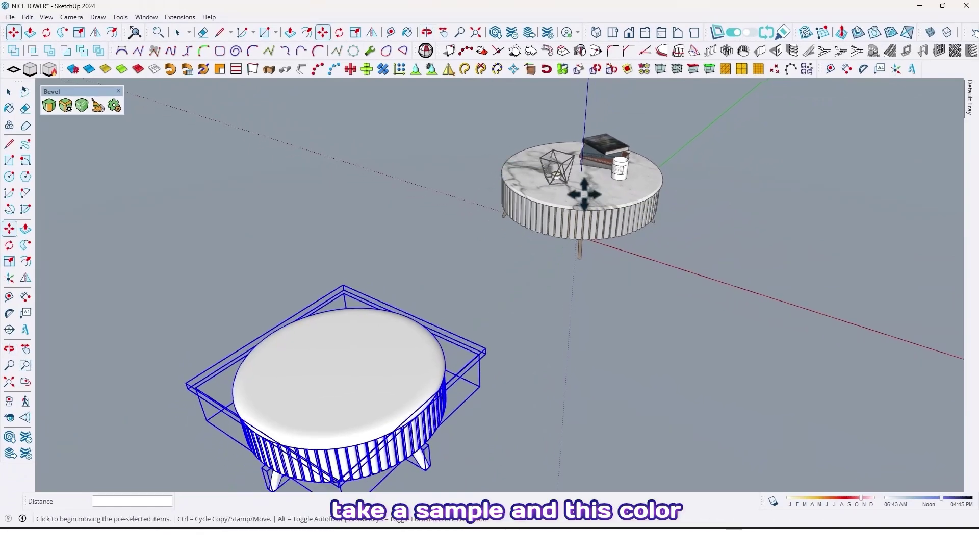
scroll(585, 194, "up", 2)
scroll(564, 192, "up", 2)
Step: Paint the new table's top with the marble sampled from the reference table
scroll(591, 204, "down", 2)
scroll(573, 192, "down", 2)
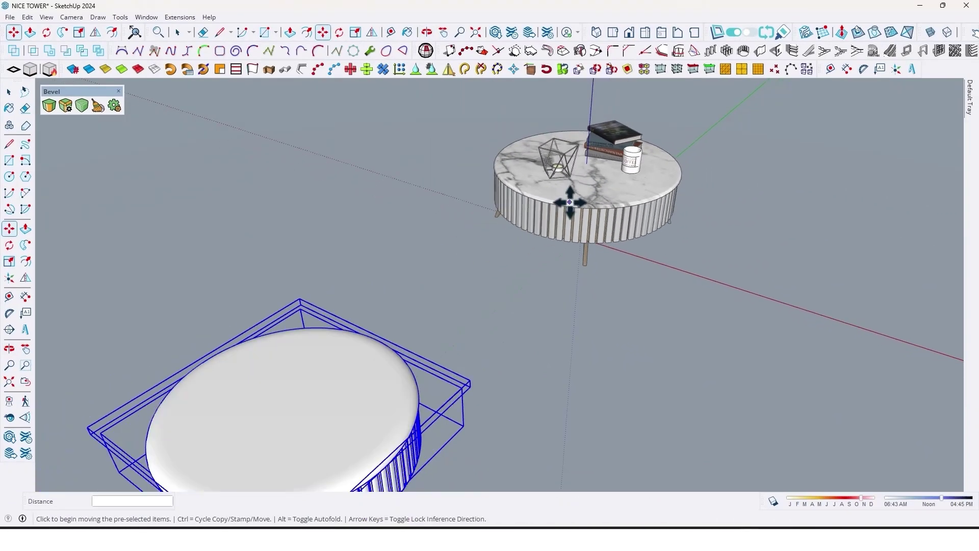
middle_click_drag(570, 203, 571, 197)
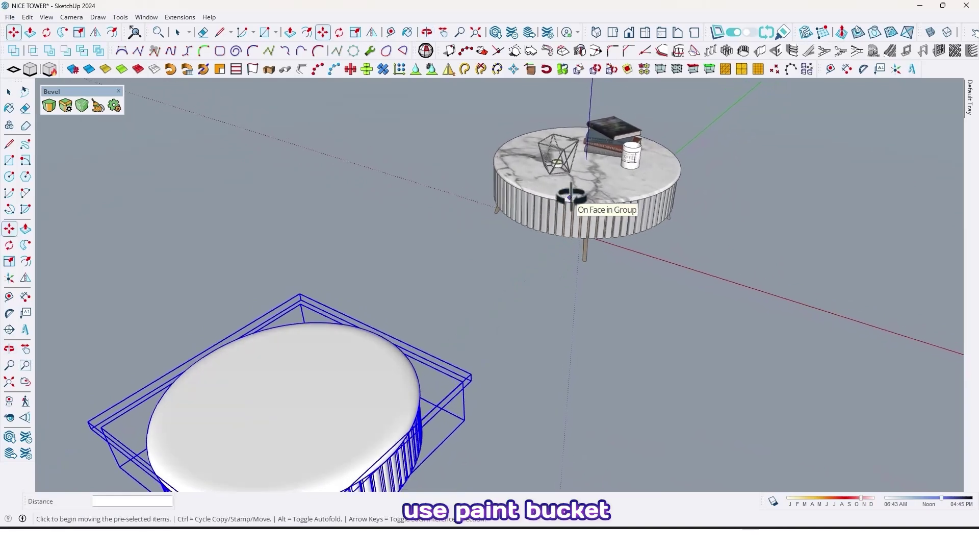
scroll(596, 179, "up", 1)
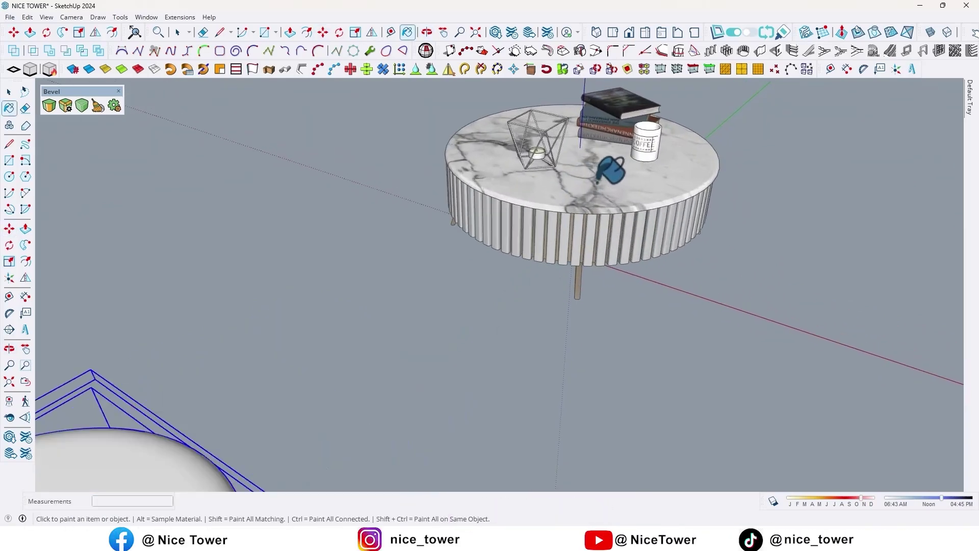
scroll(602, 173, "up", 1)
scroll(603, 171, "down", 1)
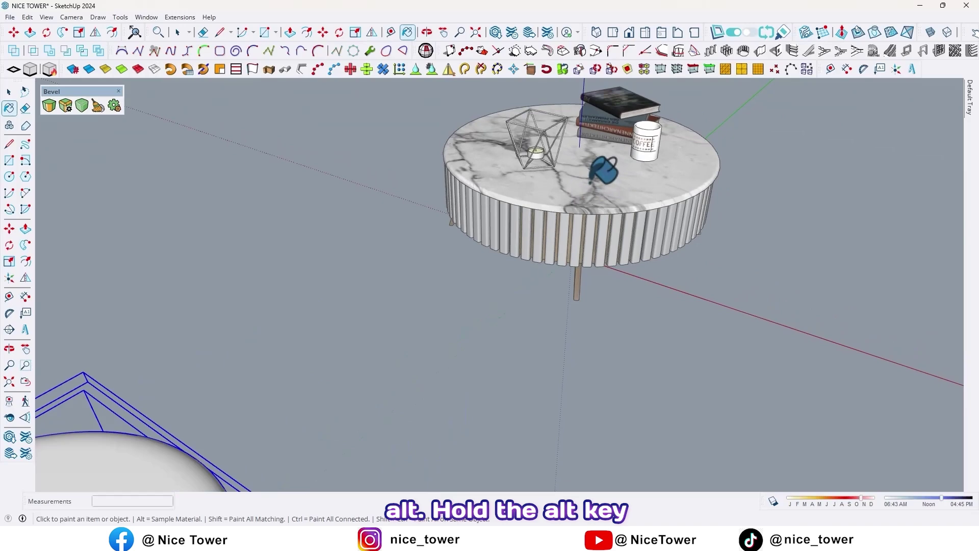
scroll(569, 190, "down", 3)
scroll(563, 209, "down", 1)
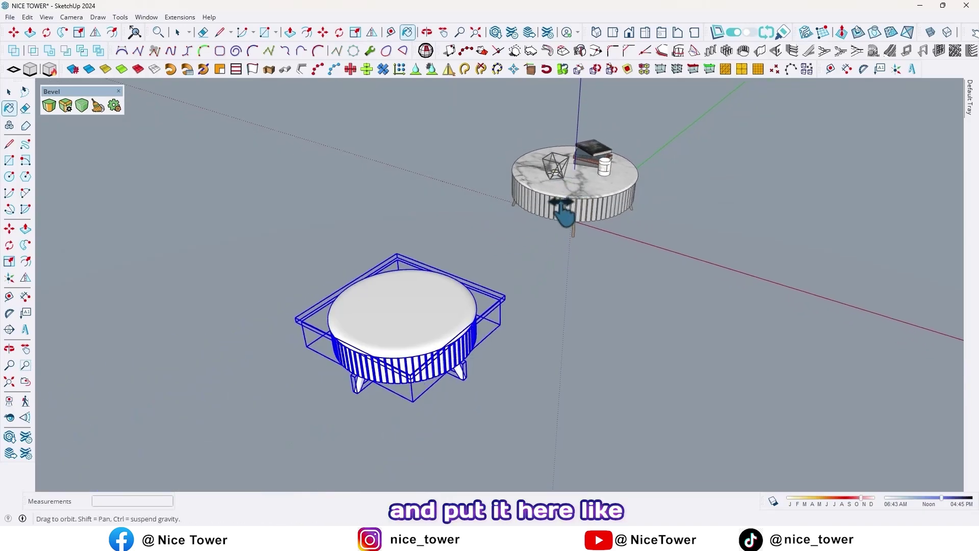
scroll(466, 313, "up", 1)
scroll(459, 295, "up", 2)
left_click(445, 306)
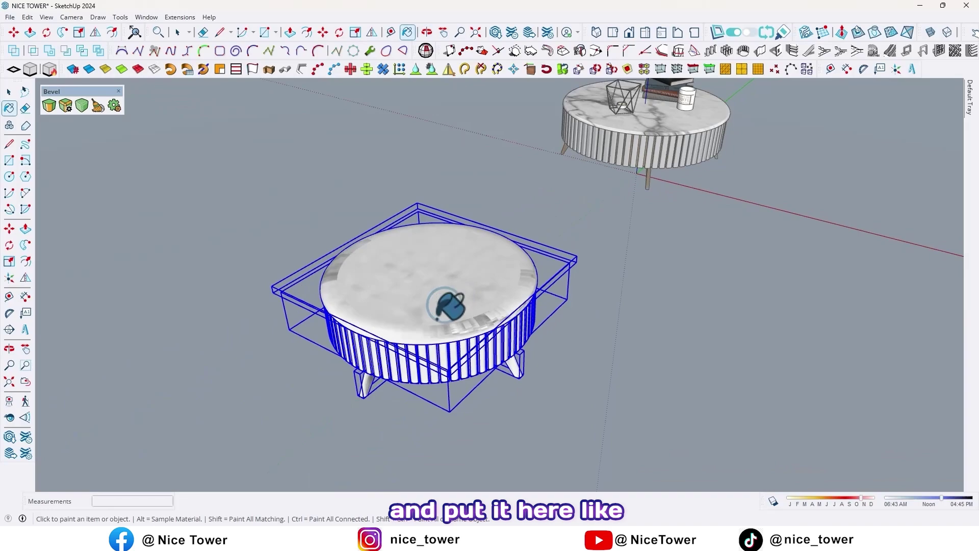
Step: Paint the strips between the flutes with the sampled wood colour
mouse_move(445, 306)
middle_mouse_down()
mouse_move(590, 247)
mouse_move(660, 197)
mouse_move(507, 170)
mouse_move(437, 255)
mouse_move(430, 296)
middle_mouse_up()
scroll(531, 253, "up", 1)
scroll(644, 180, "up", 3)
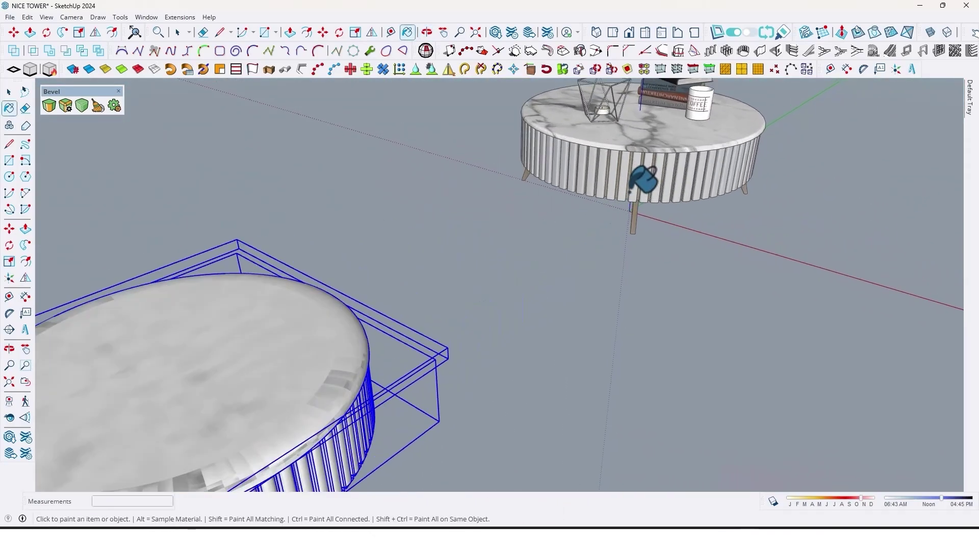
scroll(644, 179, "up", 2)
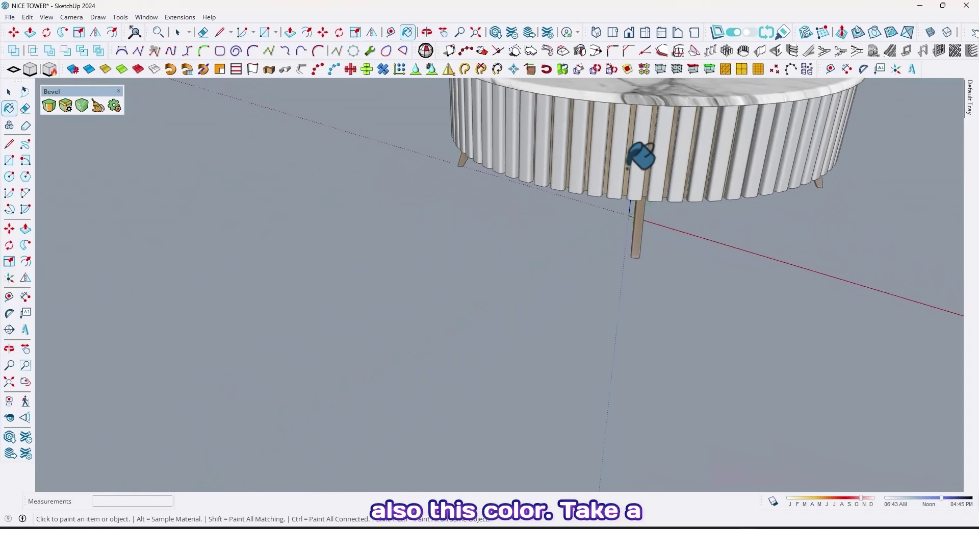
scroll(628, 164, "up", 2)
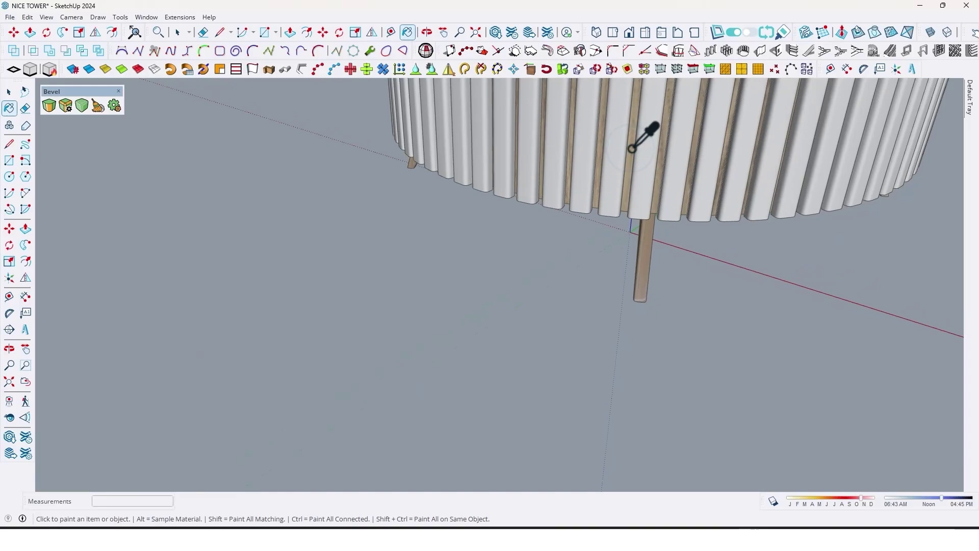
scroll(638, 143, "down", 2)
scroll(645, 138, "down", 3)
scroll(557, 192, "down", 2)
scroll(592, 252, "up", 1)
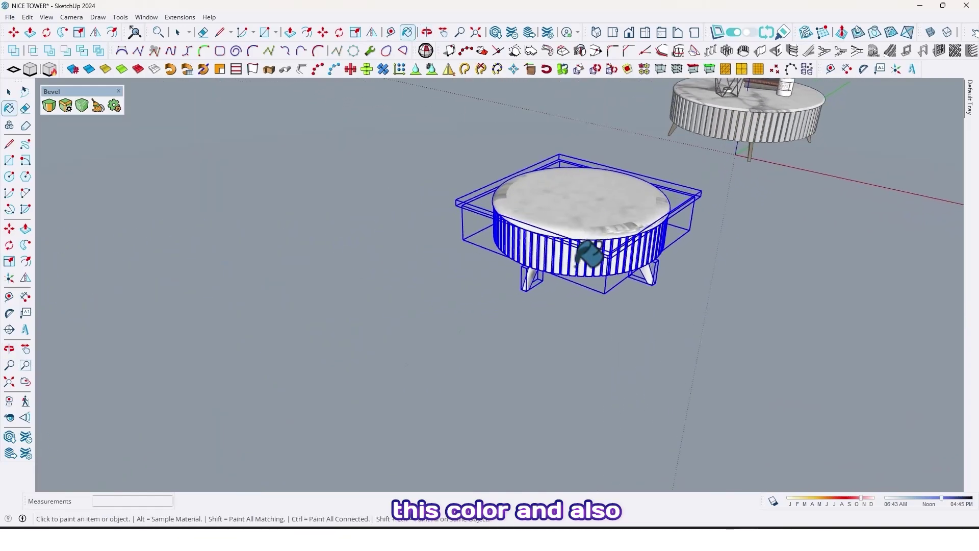
scroll(592, 253, "up", 2)
scroll(623, 203, "up", 2)
scroll(629, 236, "up", 1)
key("space")
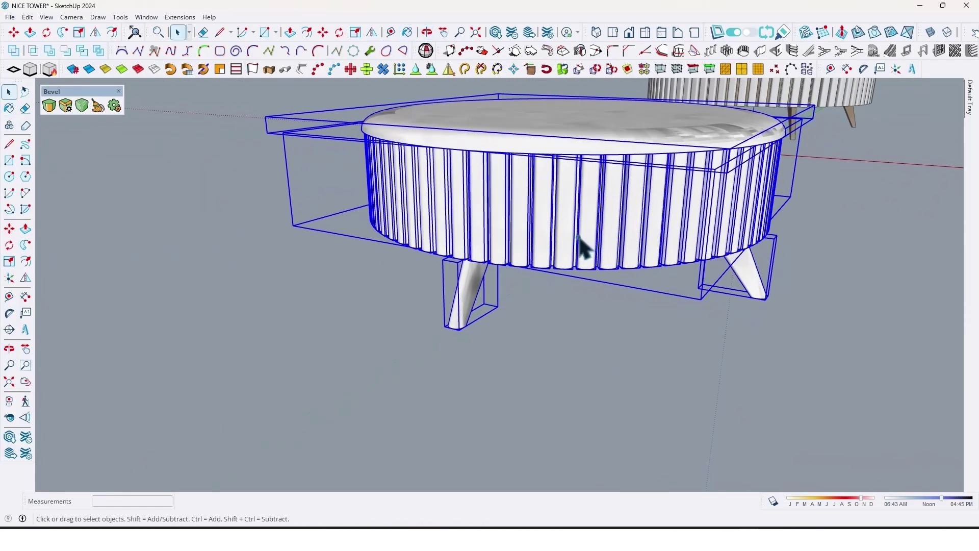
left_click(580, 238)
scroll(580, 238, "up", 2)
scroll(580, 237, "up", 1)
left_click(580, 236)
scroll(580, 234, "up", 2)
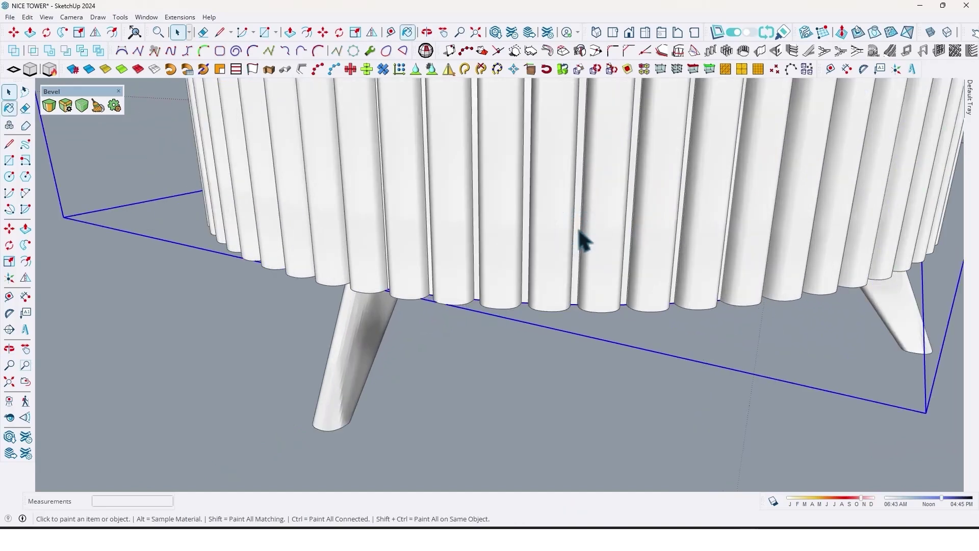
left_click(577, 230)
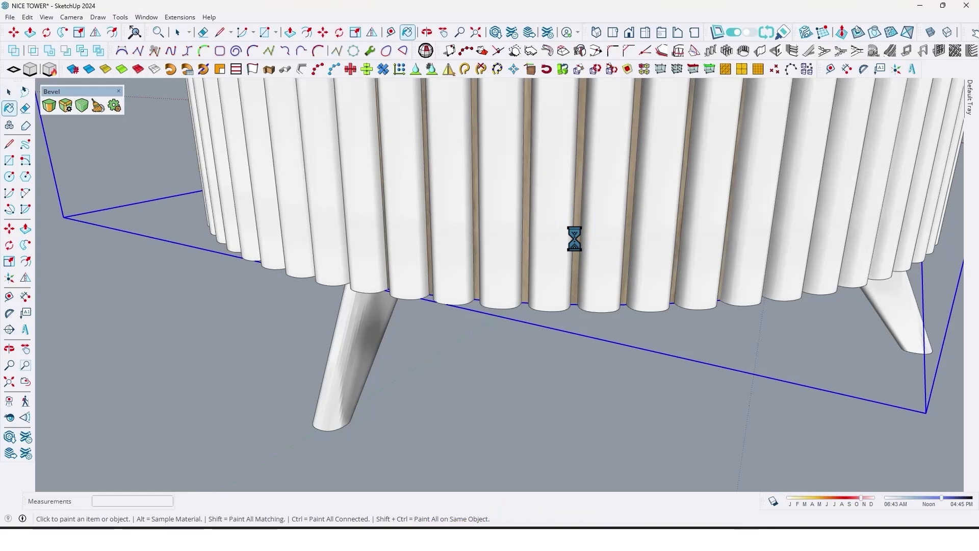
scroll(574, 238, "down", 5)
Step: Open a table leg component and apply a wood material to it with Paint Bucket
mouse_move(590, 225)
middle_mouse_down()
mouse_move(525, 256)
mouse_move(500, 284)
middle_mouse_up()
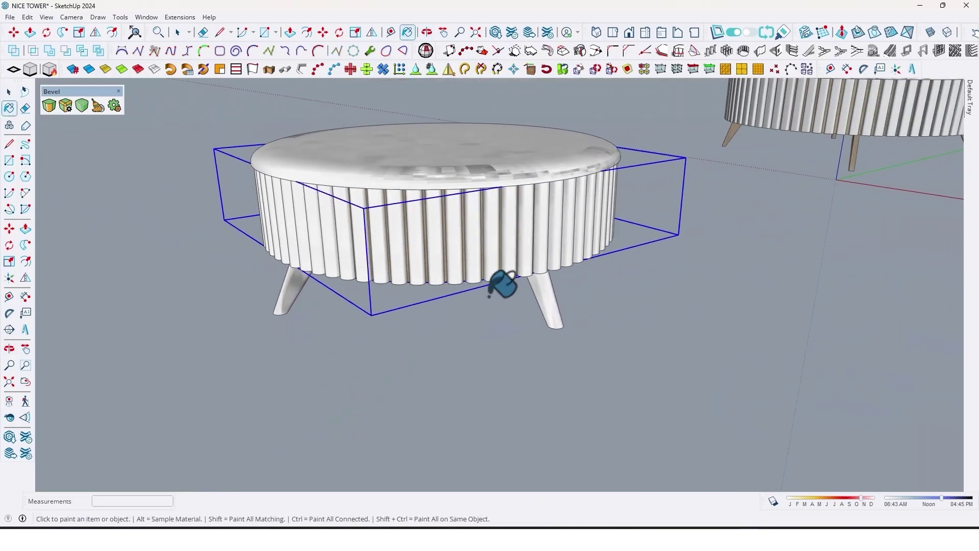
scroll(580, 295, "up", 5)
key("space")
double_click(588, 286)
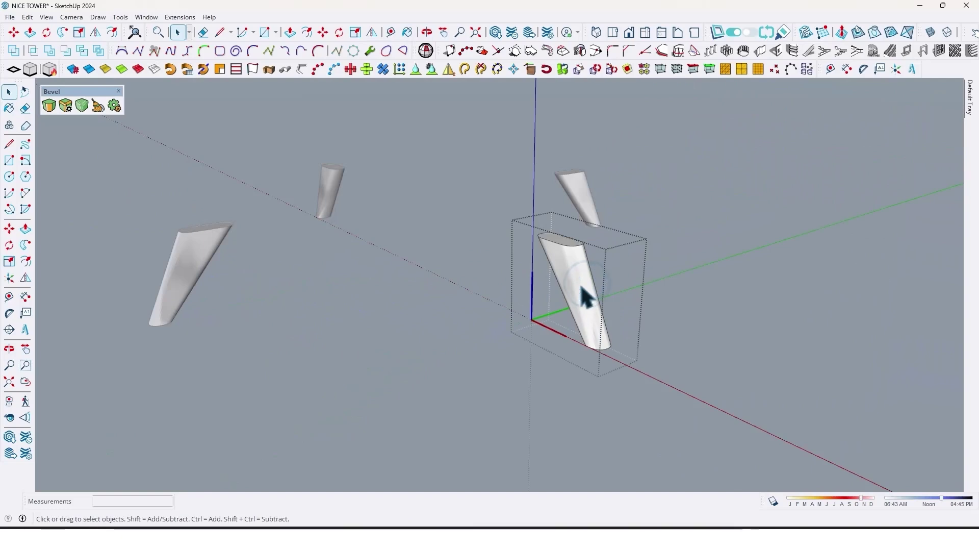
key("ctrl+a")
key("b")
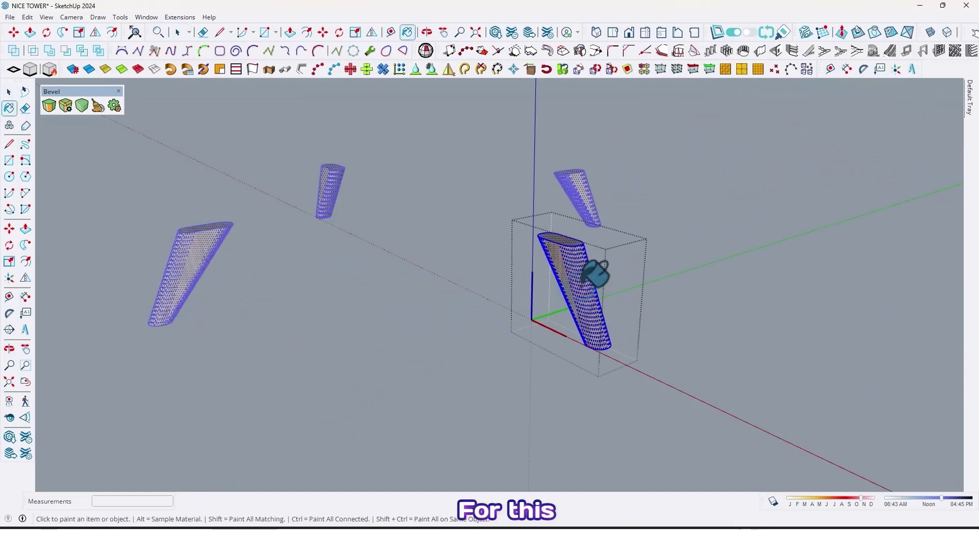
Step: Exit the leg component and orbit around the whole table from side and overhead
key("space")
left_click(637, 289)
mouse_move(637, 290)
middle_mouse_down()
mouse_move(384, 289)
mouse_move(536, 294)
mouse_move(663, 275)
mouse_move(499, 313)
mouse_move(498, 324)
middle_mouse_up()
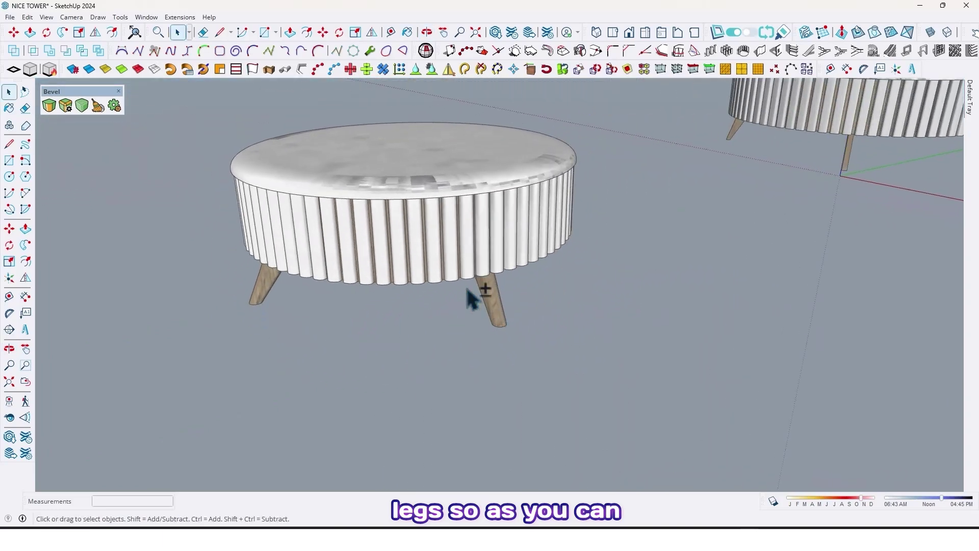
mouse_move(467, 289)
middle_mouse_down()
mouse_move(535, 346)
mouse_move(511, 284)
mouse_move(490, 277)
mouse_move(574, 220)
mouse_move(579, 251)
mouse_move(333, 229)
mouse_move(485, 260)
mouse_move(500, 275)
mouse_move(308, 210)
mouse_move(476, 219)
mouse_move(460, 266)
mouse_move(579, 256)
mouse_move(498, 253)
mouse_move(498, 287)
mouse_move(491, 273)
middle_mouse_up()
Step: Enable the Fredo6 Tools toolbar and paint the tabletop with marble using ThruPaint
right_click(376, 56)
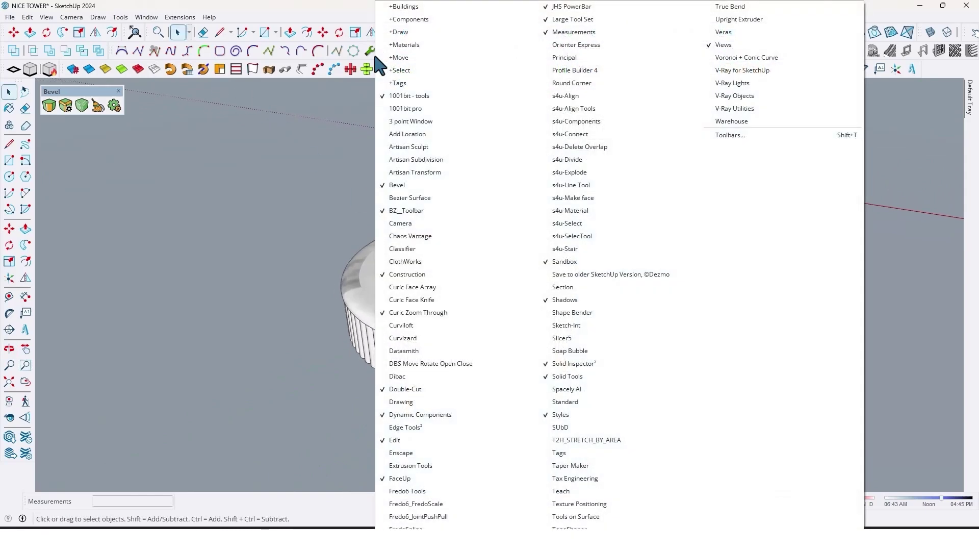
left_click(420, 493)
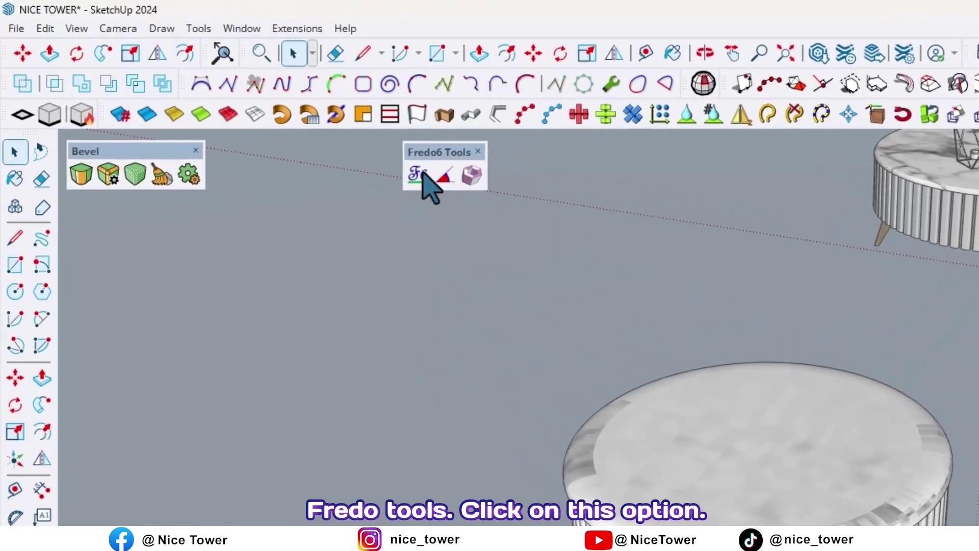
left_click(417, 176)
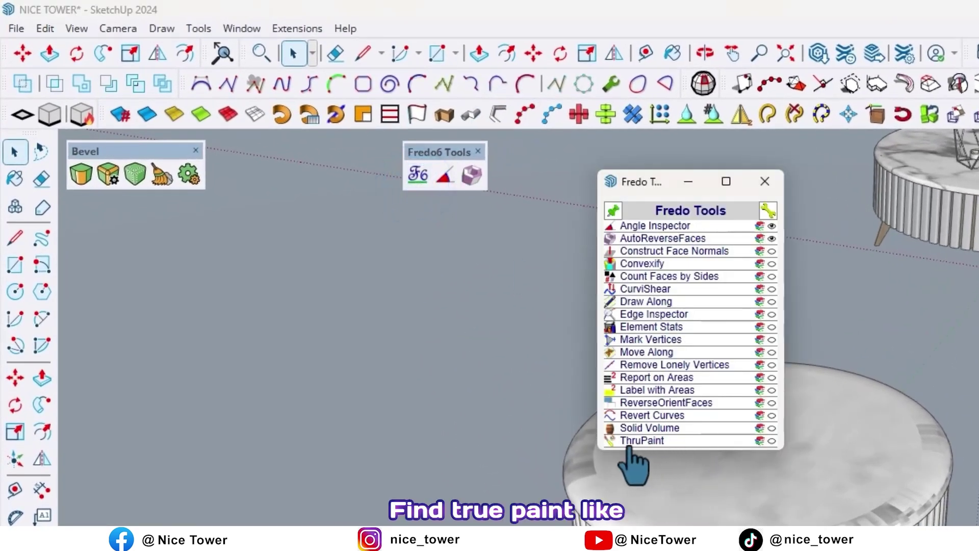
left_click(645, 440)
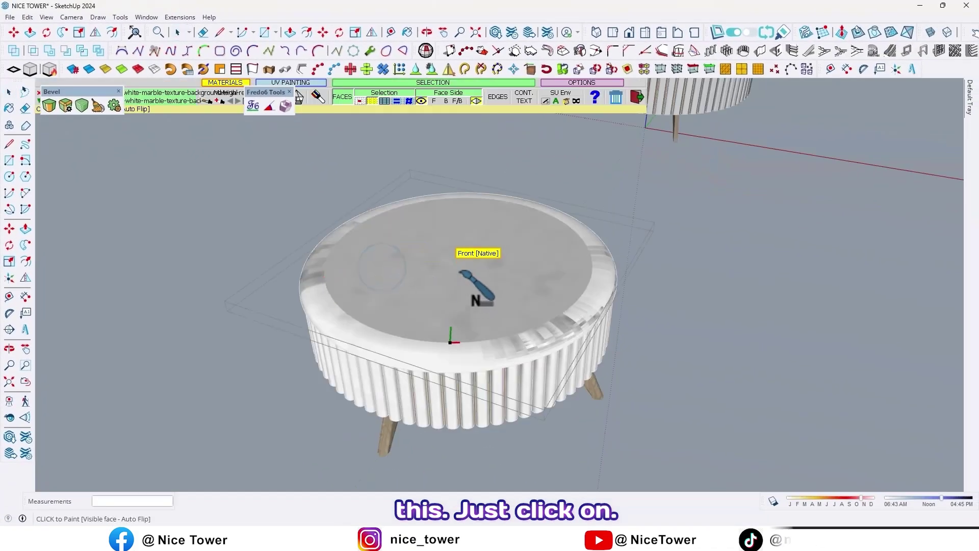
left_click(460, 271)
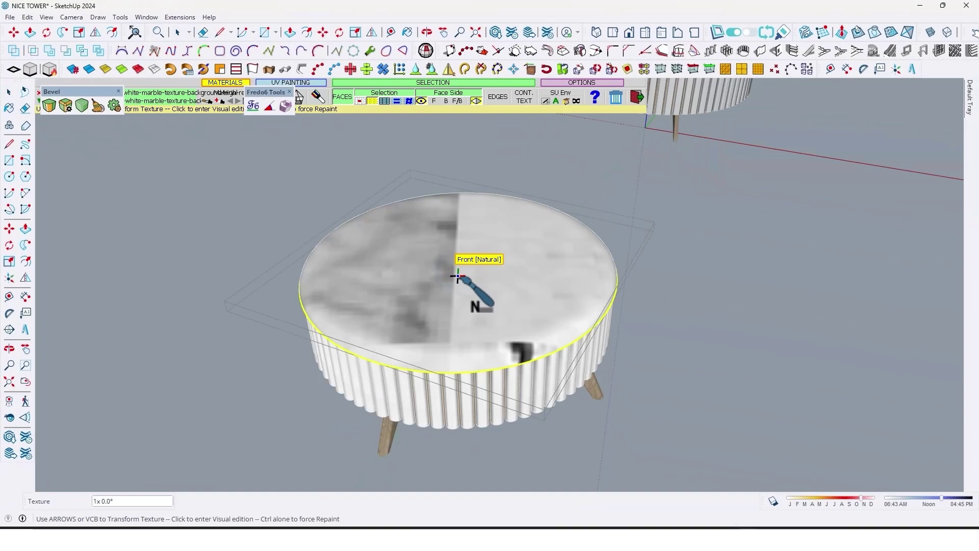
Step: Scale the tabletop marble to about half size and shift the veining across the top
mouse_move(457, 277)
middle_mouse_down()
mouse_move(525, 291)
mouse_move(444, 275)
mouse_move(557, 320)
mouse_move(467, 299)
mouse_move(489, 266)
middle_mouse_up()
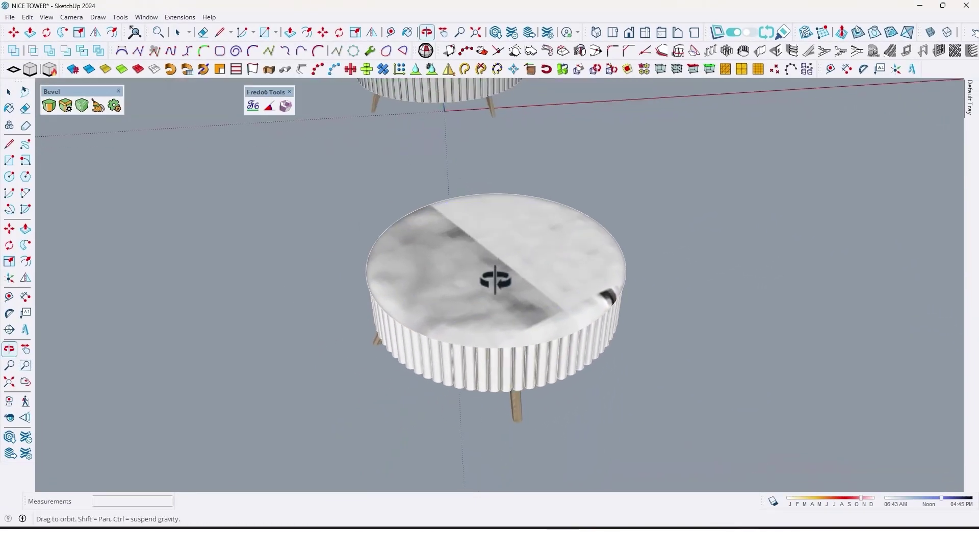
left_click(532, 295, "alt")
left_click(493, 264)
mouse_move(493, 270)
middle_mouse_down()
mouse_move(525, 274)
mouse_move(422, 276)
middle_mouse_up()
mouse_move(533, 249)
left_mouse_down()
mouse_move(469, 277)
mouse_move(507, 279)
left_mouse_up()
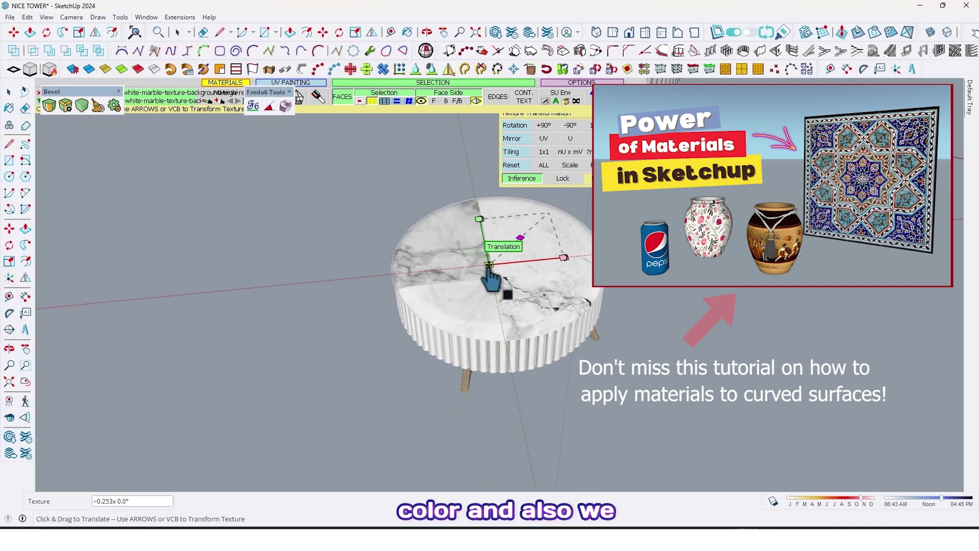
left_click_drag(487, 372, 593, 452)
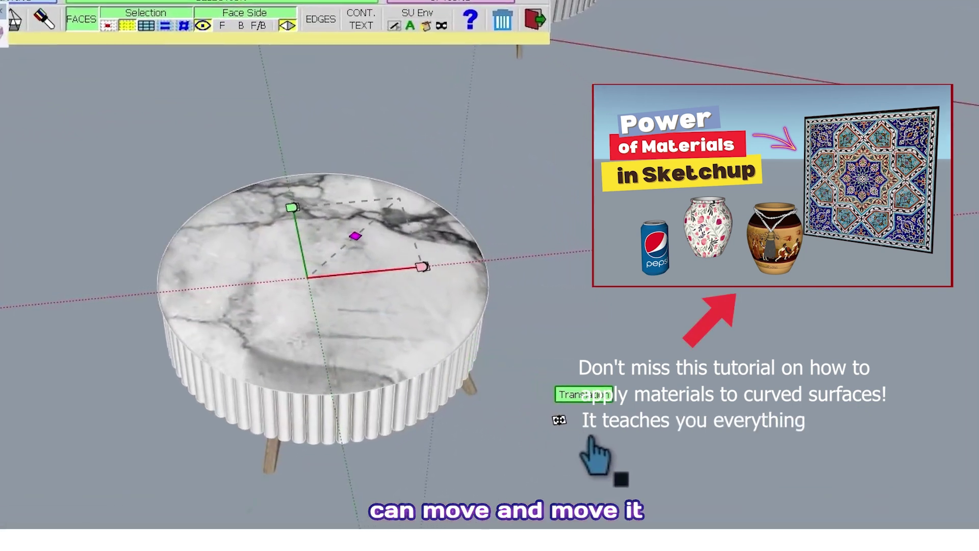
mouse_move(355, 236)
left_mouse_down()
mouse_move(327, 286)
mouse_move(317, 280)
mouse_move(380, 282)
left_mouse_up()
Step: Shrink the tabletop marble texture slightly and check it from a lower side view
key("Return")
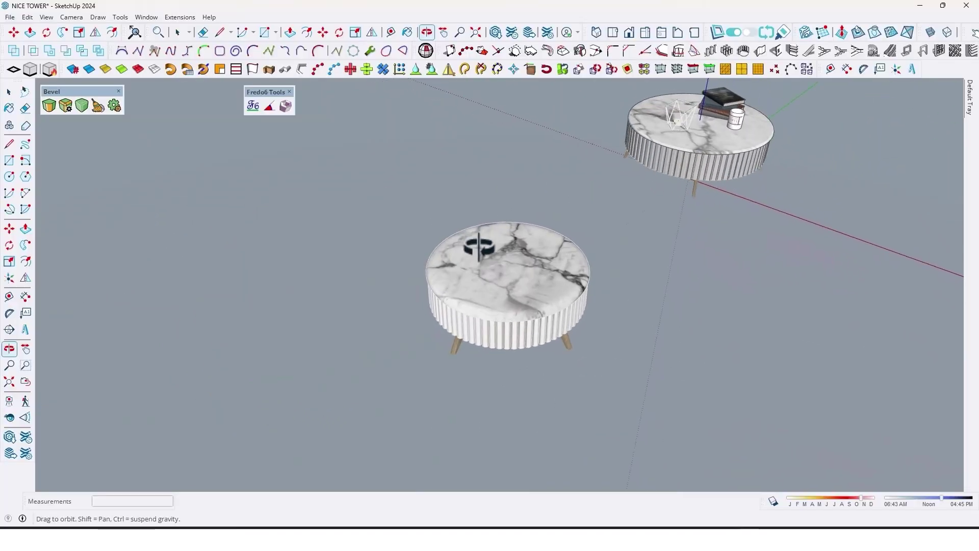
middle_click_drag(480, 247, 517, 280)
left_click_drag(540, 258, 513, 275)
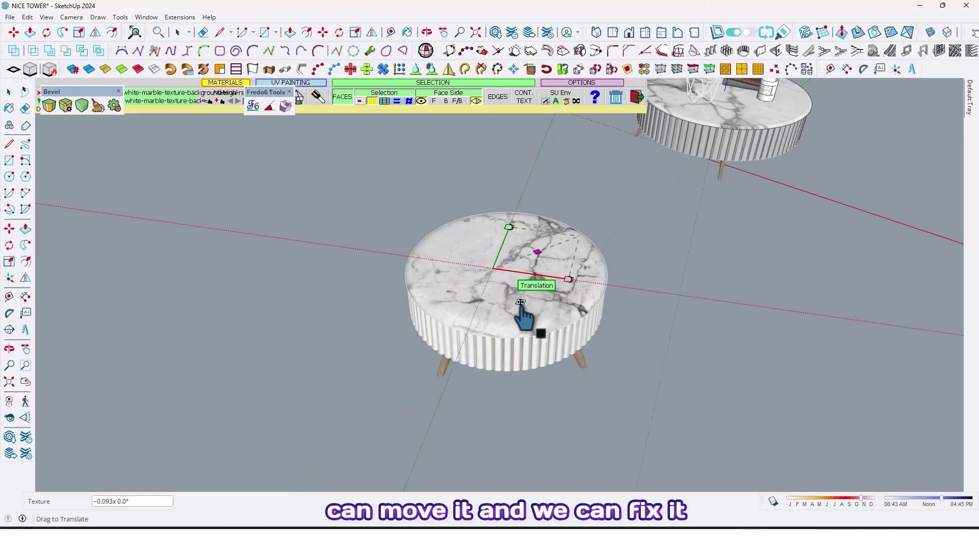
scroll(491, 361, "up", 3)
middle_click_drag(491, 361, 551, 227)
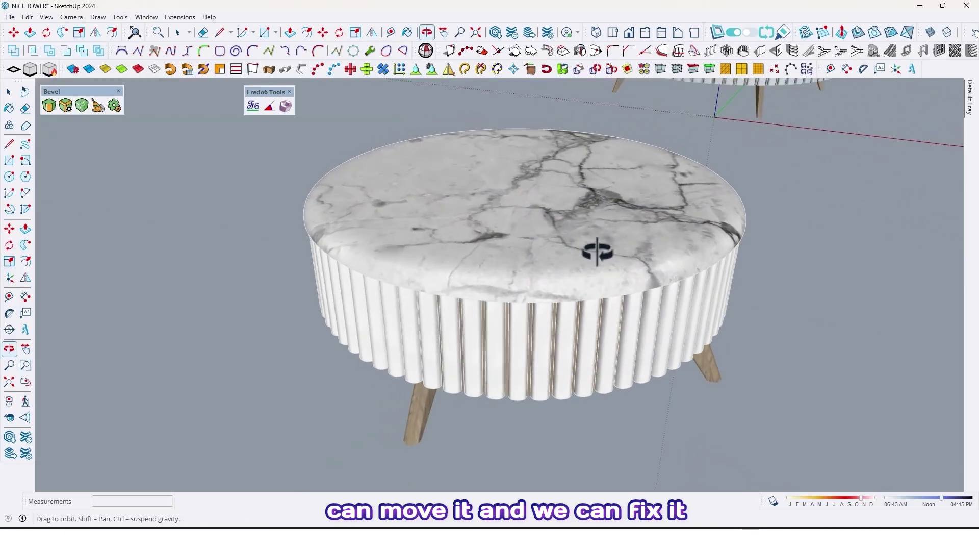
Step: Orbit and zoom down to a close front view of a table leg
scroll(564, 280, "down", 3)
middle_click_drag(565, 280, 376, 236)
scroll(573, 367, "up", 5)
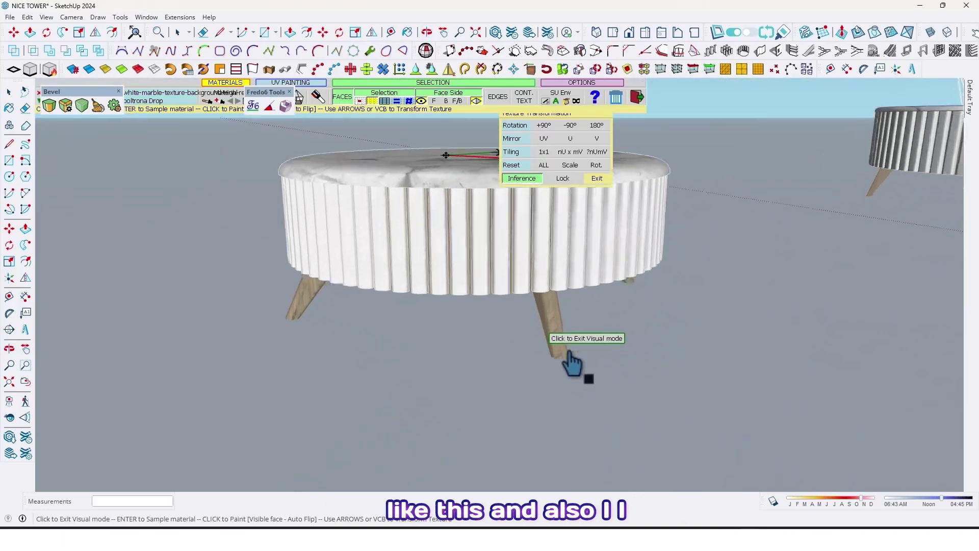
scroll(521, 332, "up", 3)
scroll(521, 331, "down", 3)
mouse_move(619, 324)
middle_mouse_down()
mouse_move(572, 308)
mouse_move(564, 280)
middle_mouse_up()
scroll(623, 306, "up", 2)
scroll(623, 306, "up", 3)
scroll(565, 279, "down", 3)
mouse_move(446, 299)
middle_mouse_down()
mouse_move(393, 258)
mouse_move(350, 256)
middle_mouse_up()
scroll(356, 277, "up", 2)
scroll(435, 260, "up", 2)
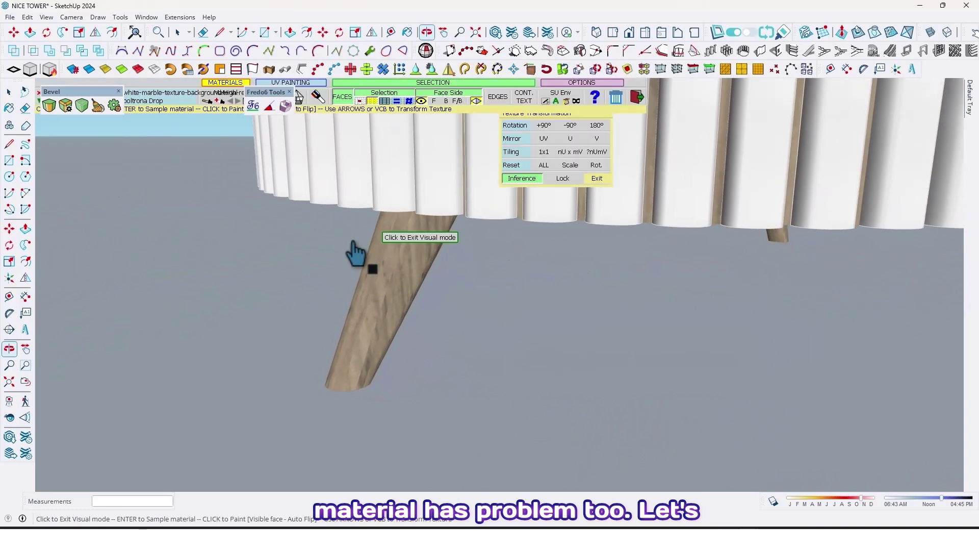
Step: Switch the leg's ThruPaint texture mapping from Quad-mesh to Natural UV
left_click(399, 309)
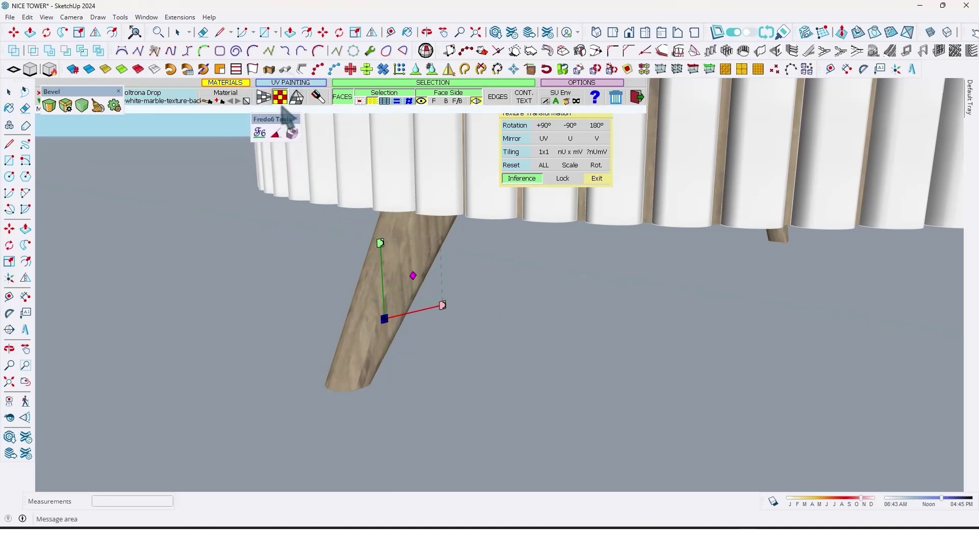
left_click(264, 97)
left_click(423, 300)
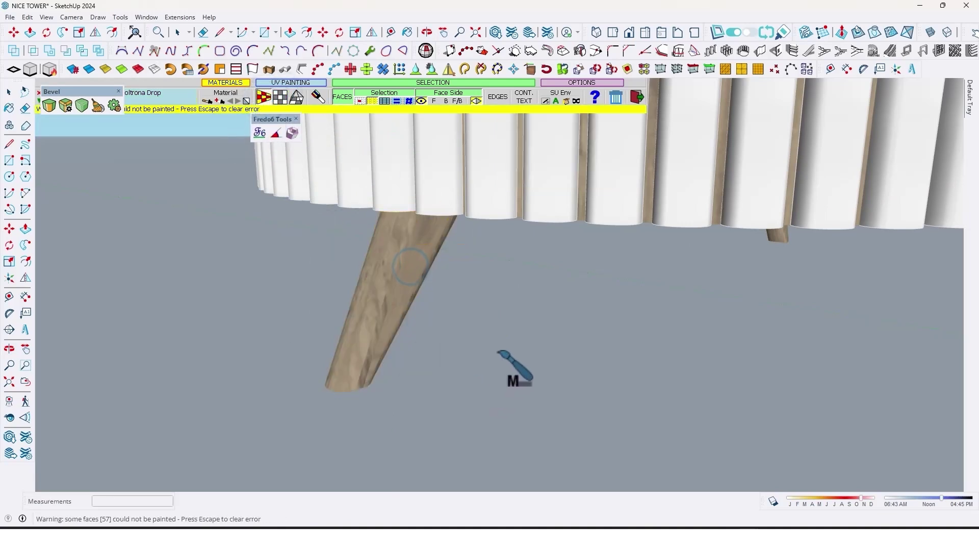
left_click(280, 97)
left_click(403, 287)
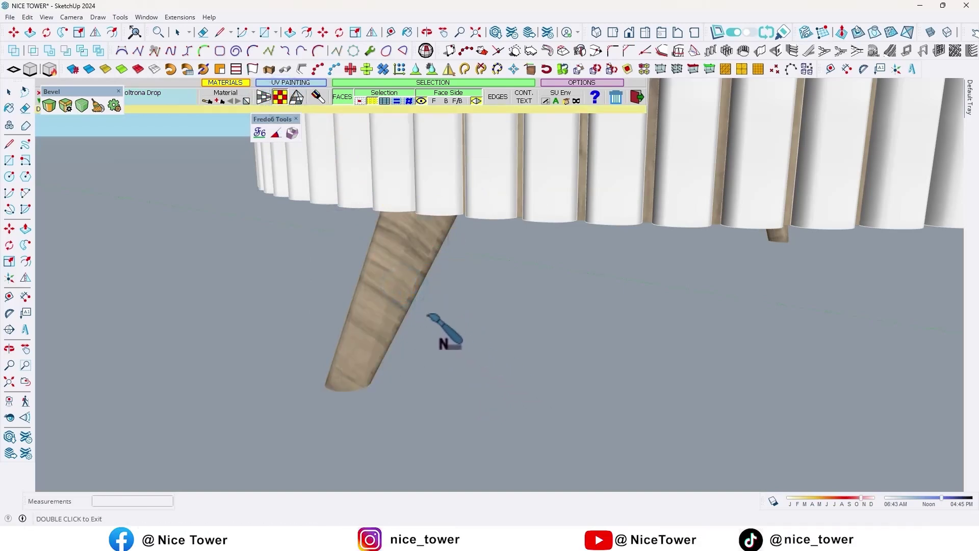
Step: Rotate the leg's wood grain about -80° to run lengthwise and shift it along the leg
left_click(381, 294)
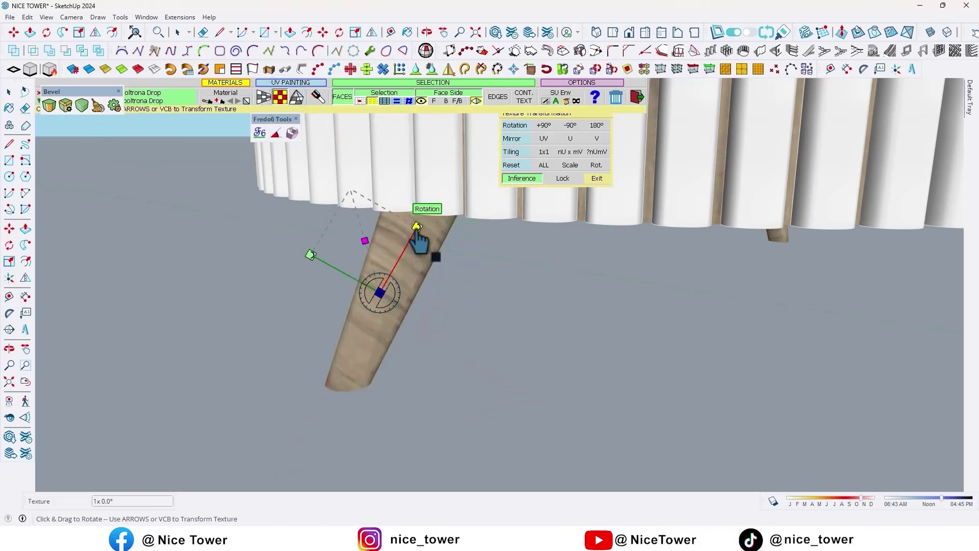
left_click_drag(417, 228, 432, 302)
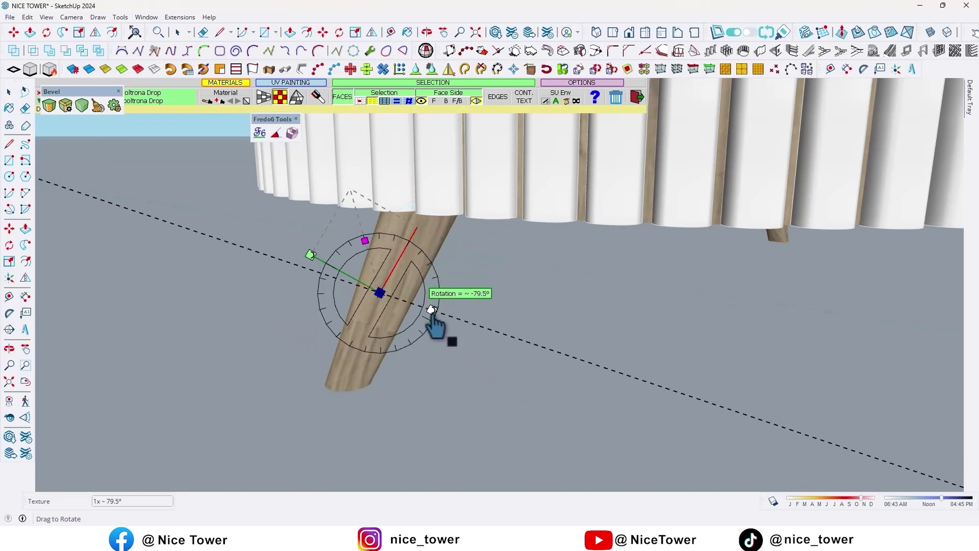
left_click_drag(433, 312, 375, 337)
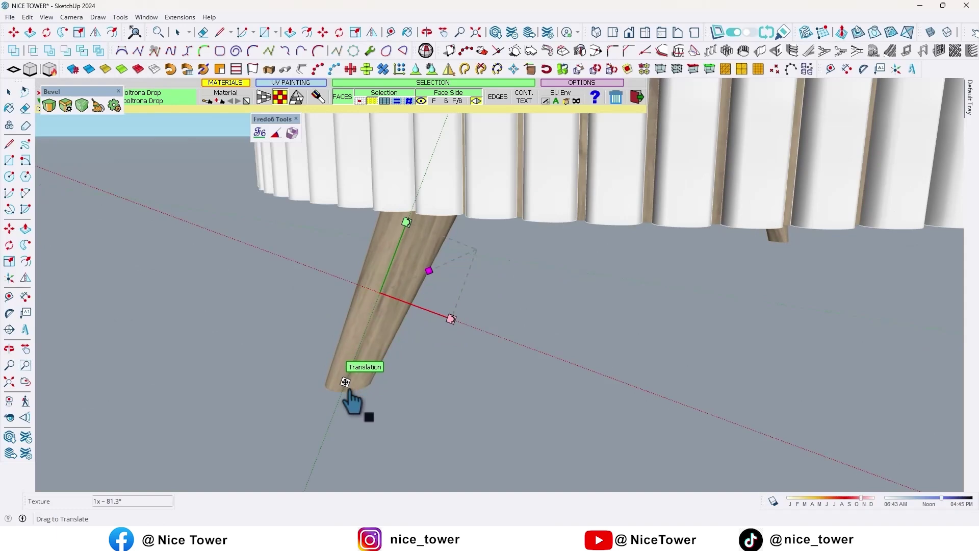
left_click_drag(341, 393, 219, 395)
mouse_move(218, 396)
middle_mouse_down()
mouse_move(393, 357)
mouse_move(510, 395)
mouse_move(757, 387)
mouse_move(818, 374)
mouse_move(540, 401)
mouse_move(558, 448)
middle_mouse_up()
mouse_move(595, 418)
middle_mouse_down()
mouse_move(408, 306)
mouse_move(497, 332)
mouse_move(415, 376)
mouse_move(641, 277)
mouse_move(682, 186)
middle_mouse_up()
Step: Sample the slat material from the finished reference table with the eyedropper
key("space")
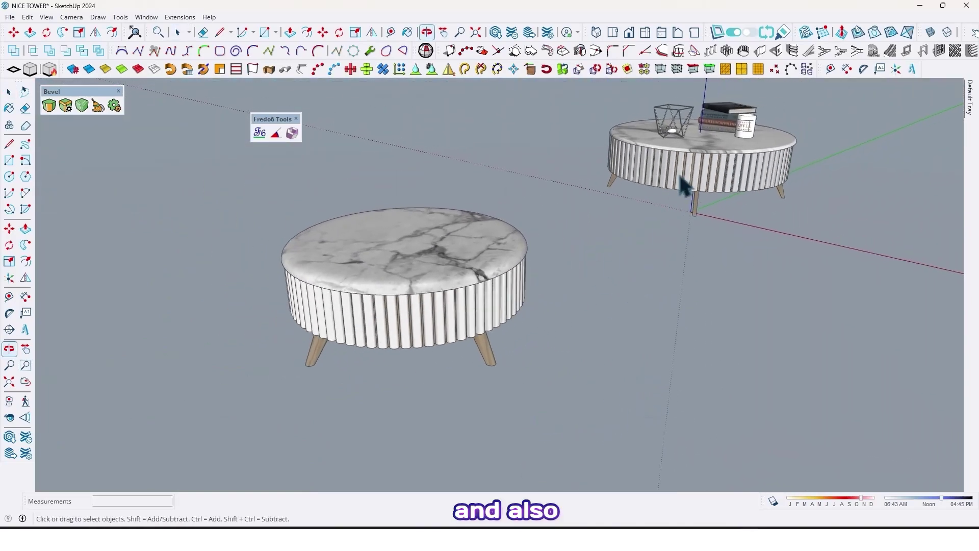
scroll(699, 143, "up", 5)
scroll(586, 218, "up", 2)
scroll(546, 290, "up", 3)
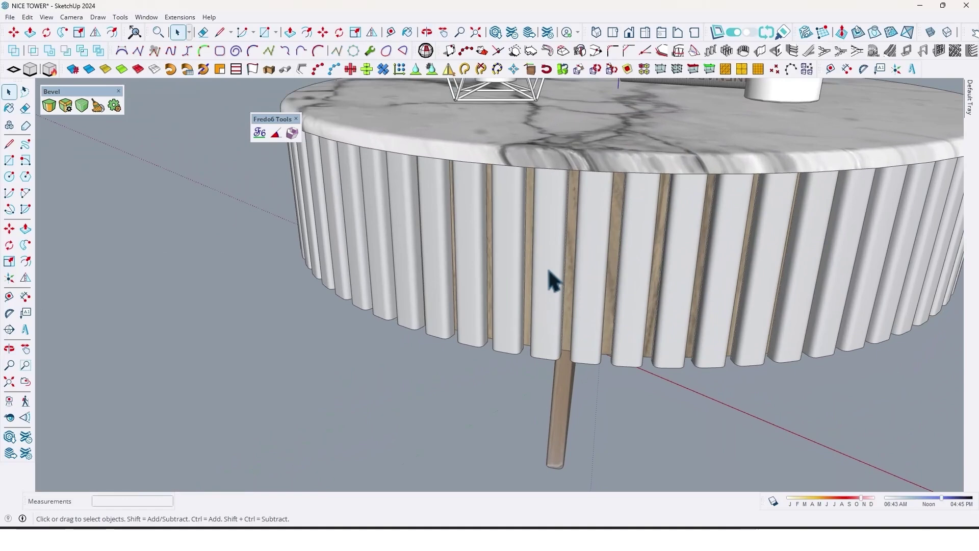
key("alt")
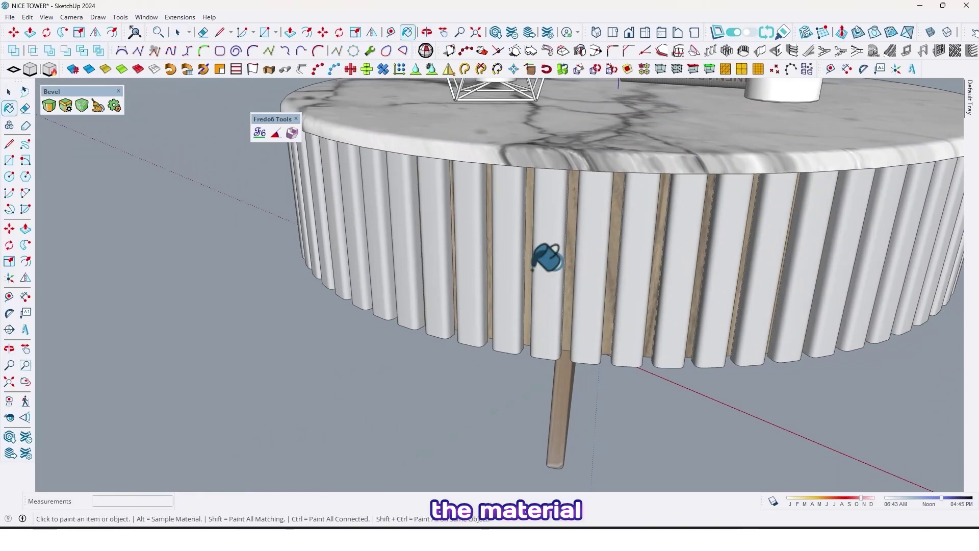
scroll(533, 271, "down", 5)
mouse_move(411, 240)
middle_mouse_down()
mouse_move(874, 267)
mouse_move(573, 256)
mouse_move(572, 236)
mouse_move(545, 217)
mouse_move(555, 245)
mouse_move(567, 211)
middle_mouse_up()
scroll(571, 235, "up", 3)
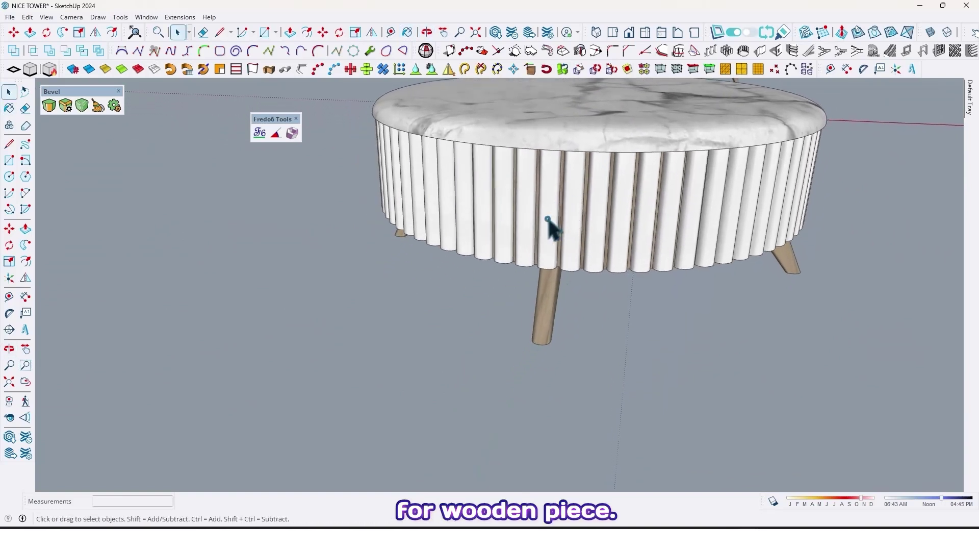
Step: Paint a slat component with the sampled material, exit, and view both tables side by side
double_click(549, 219)
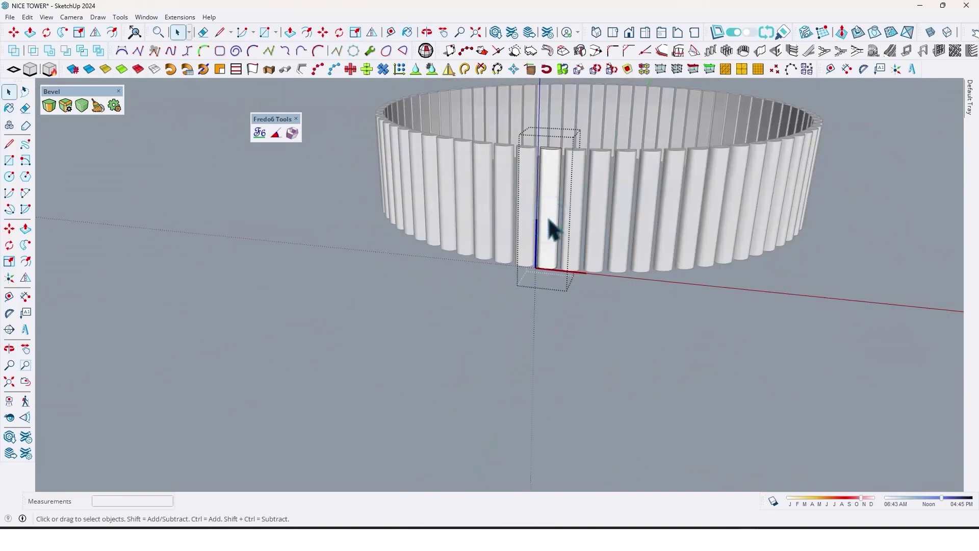
key("space")
left_click(556, 217)
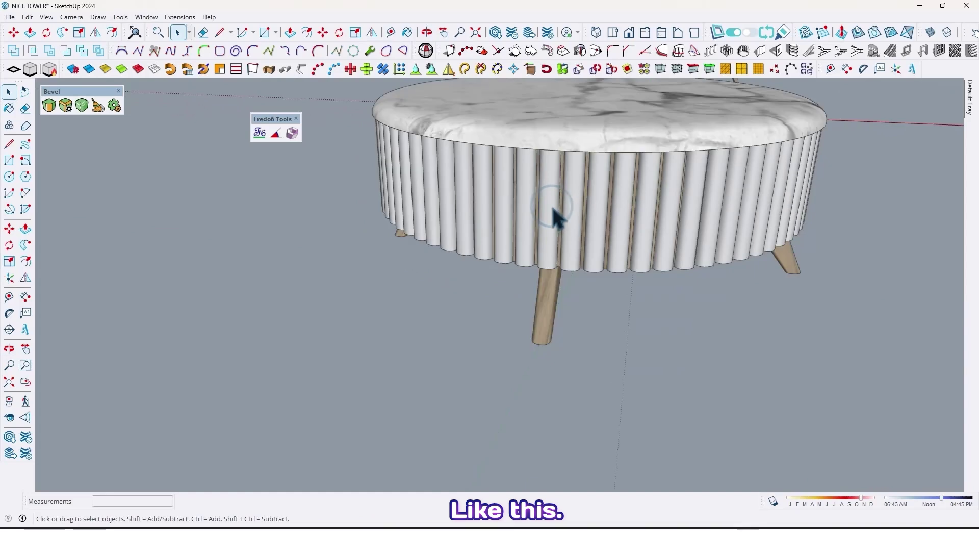
scroll(556, 260, "down", 3)
scroll(630, 356, "down", 1)
mouse_move(579, 274)
middle_mouse_down()
mouse_move(573, 328)
mouse_move(640, 283)
mouse_move(573, 255)
mouse_move(291, 190)
mouse_move(442, 181)
mouse_move(473, 257)
middle_mouse_up()
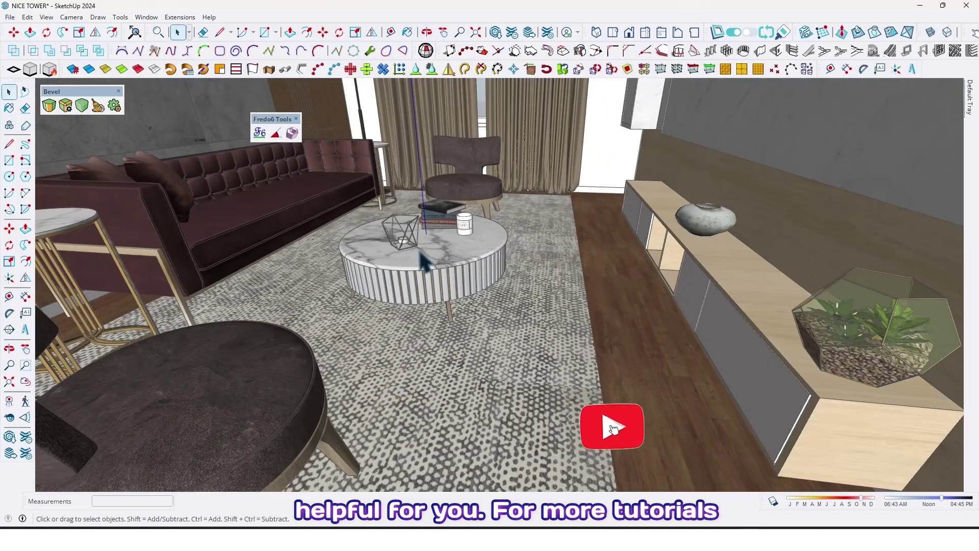
Step: Orbit to show the finished table with books and a mug in the living room
mouse_move(426, 257)
middle_mouse_down()
mouse_move(388, 212)
mouse_move(648, 216)
mouse_move(466, 328)
mouse_move(531, 323)
mouse_move(295, 321)
middle_mouse_up()
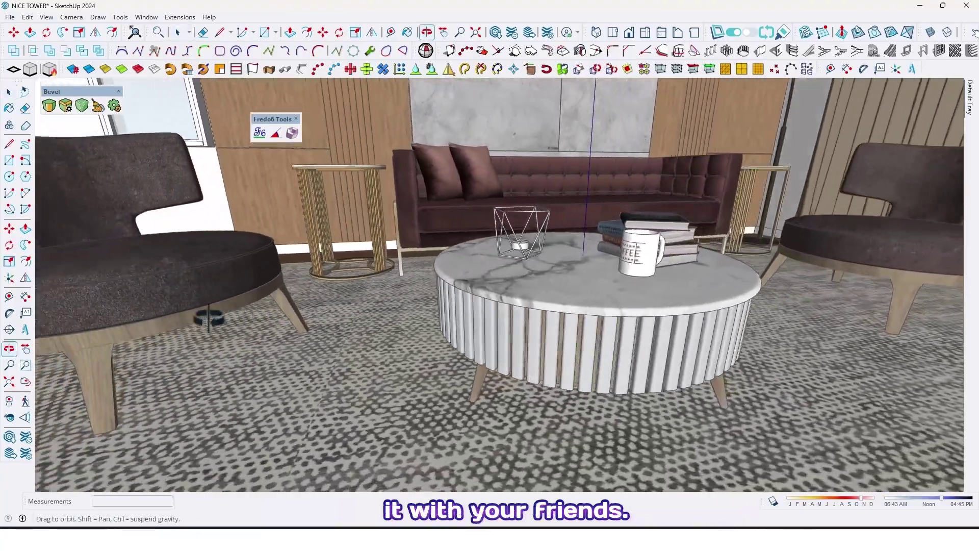